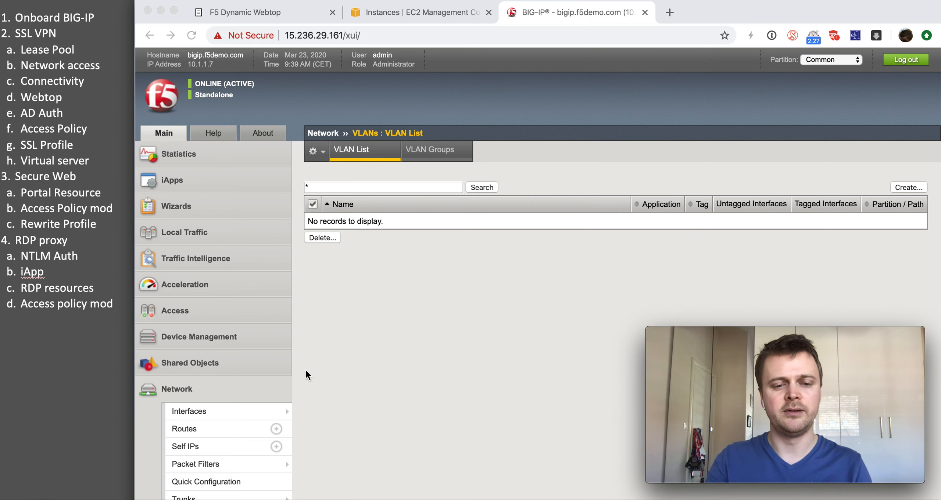
Step: Check that the Self IP list and the Virtual Server list are both empty
scroll(279, 367, "down", 5)
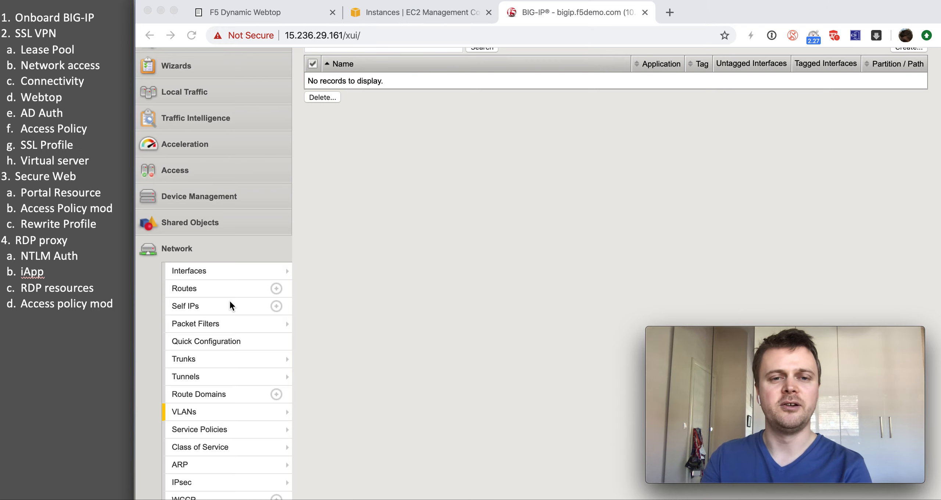
left_click(210, 312)
left_click(210, 308)
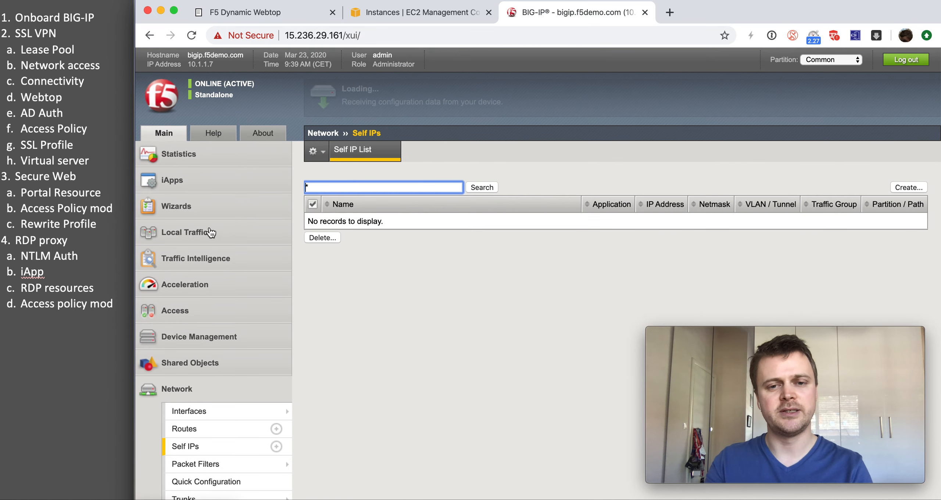
left_click(192, 231)
left_click(224, 272)
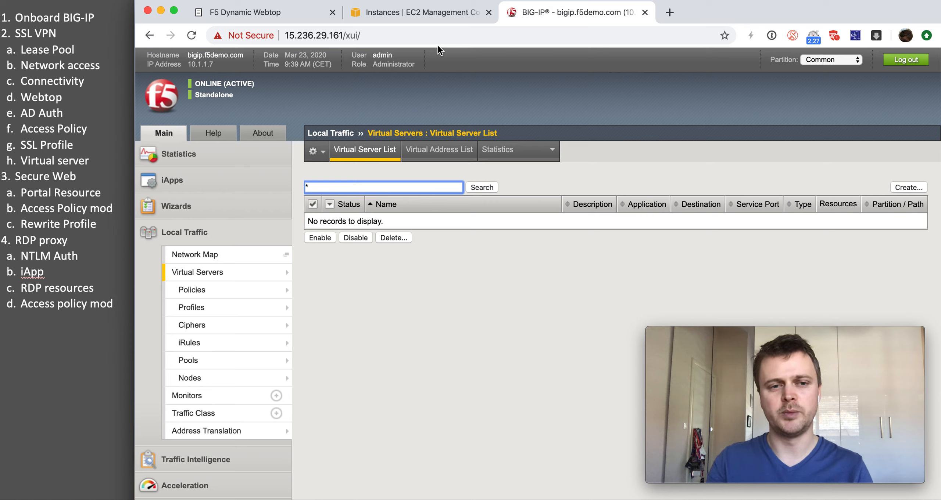
Step: Highlight the logged-in user details in the header, then switch to Postman
left_click(395, 65)
left_click_drag(396, 65, 375, 59)
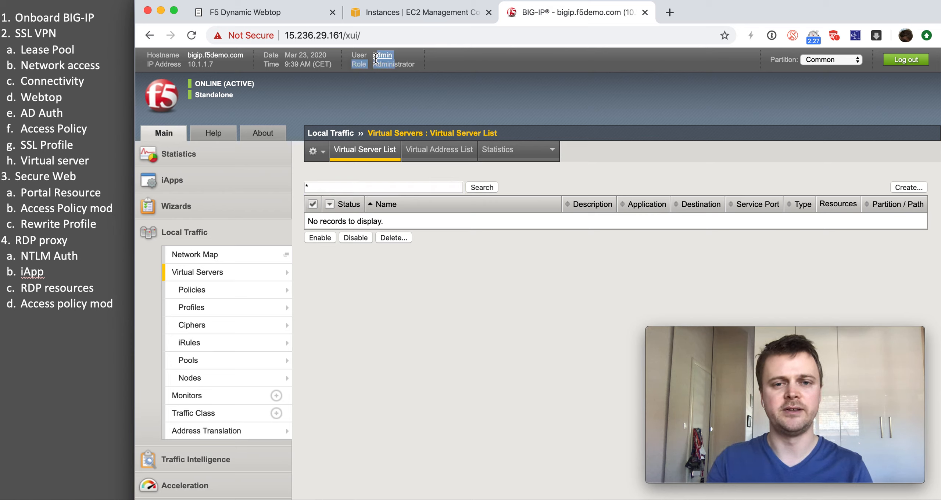
left_click(398, 80)
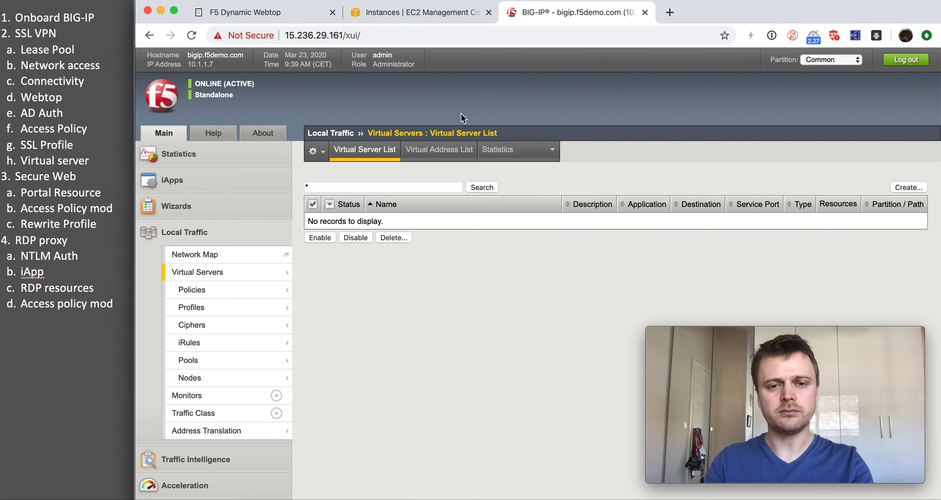
key("super+Tab")
Step: Request a fresh BIG-IP auth token and open the DO request's JSON body
key("super+Tab")
key("super+Tab")
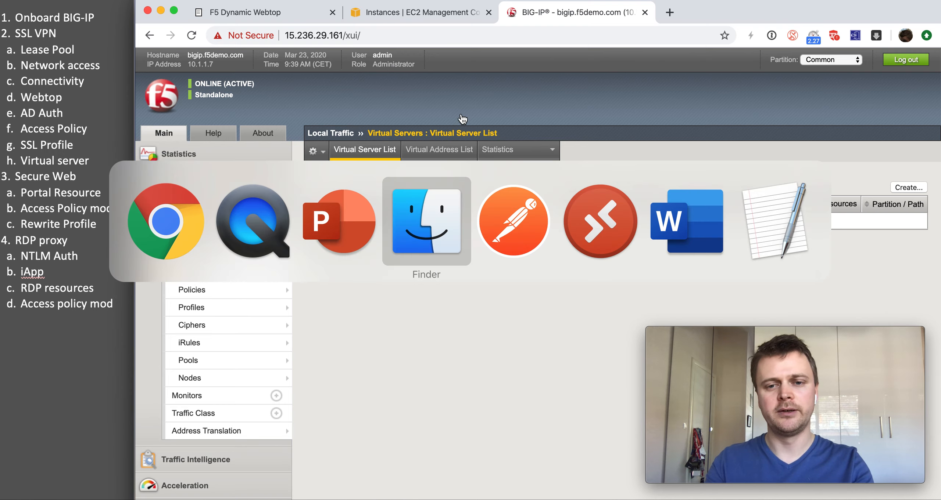
key("super+Tab")
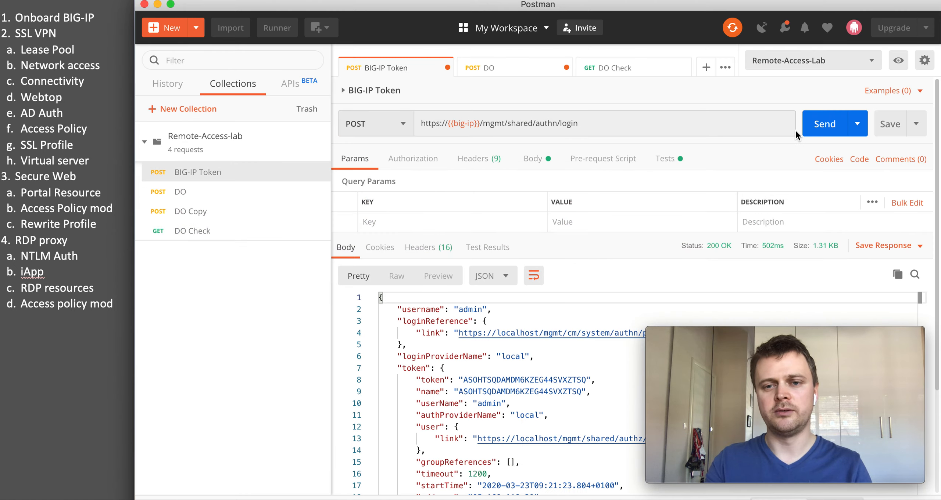
left_click(808, 127)
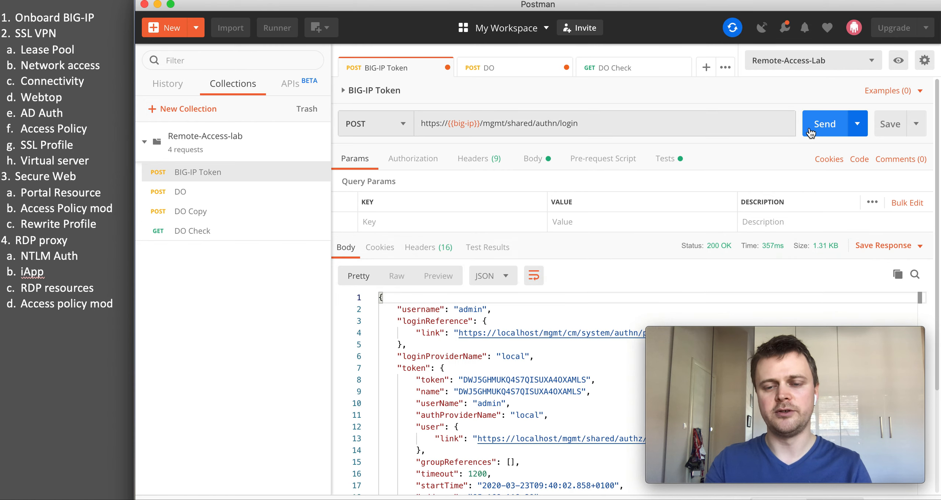
left_click(522, 72)
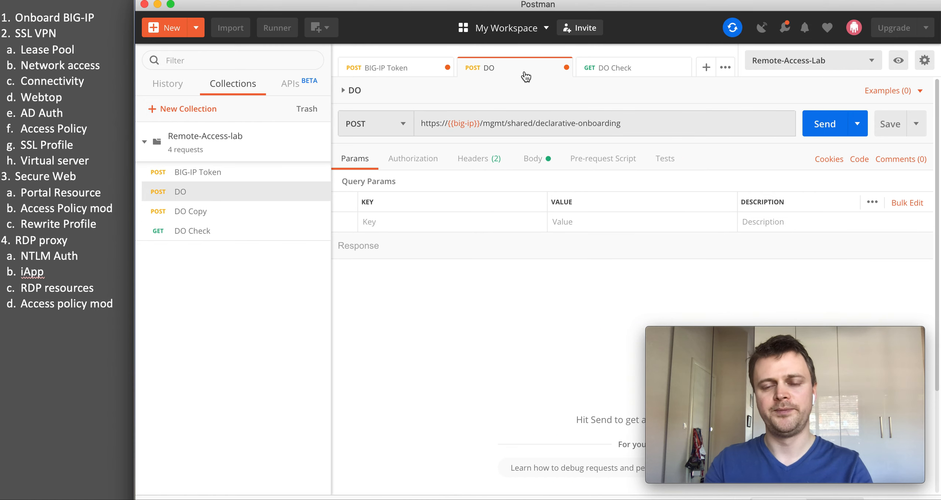
left_click(529, 164)
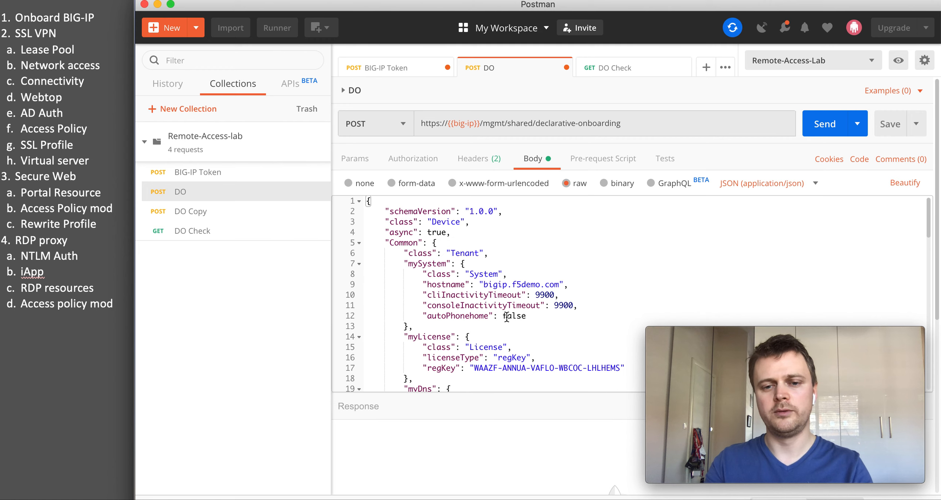
Step: Scroll through the DO declaration covering DNS, NTP, VLANs, self IPs and route
left_click_drag(515, 393, 516, 469)
scroll(523, 350, "down", 5)
scroll(523, 349, "down", 3)
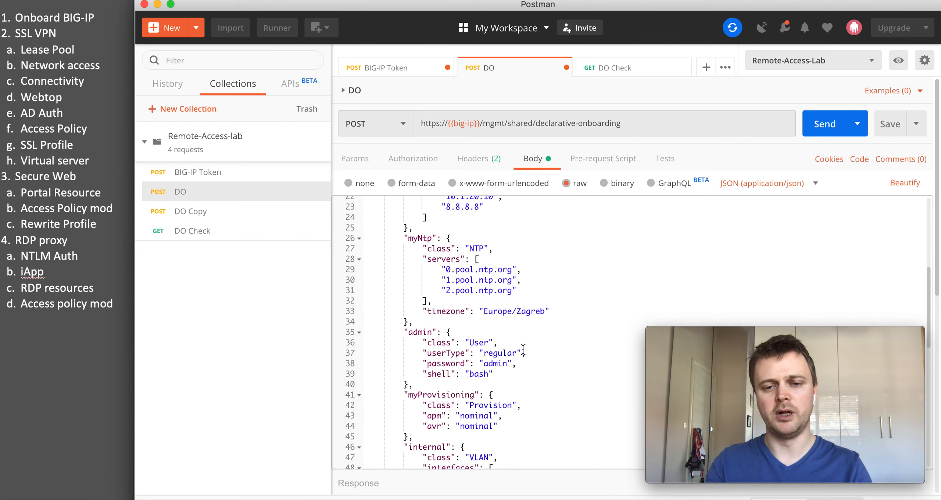
scroll(523, 350, "up", 7)
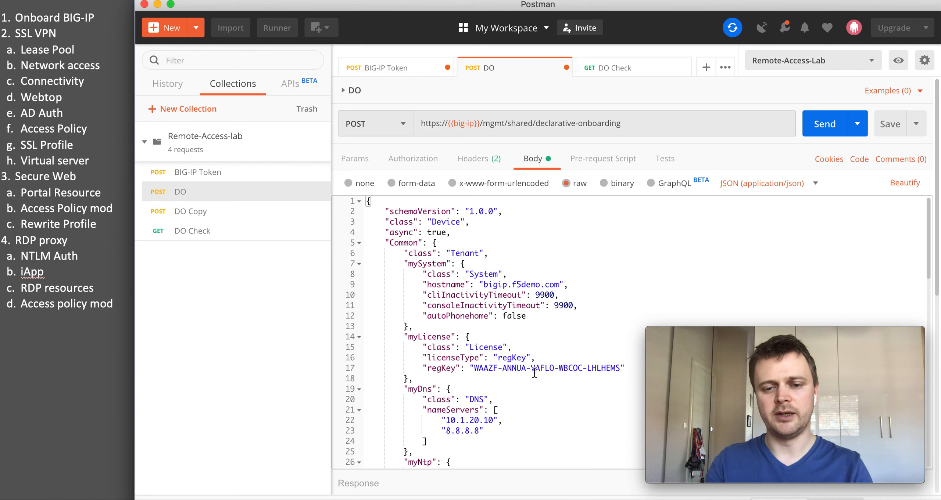
scroll(464, 363, "down", 8)
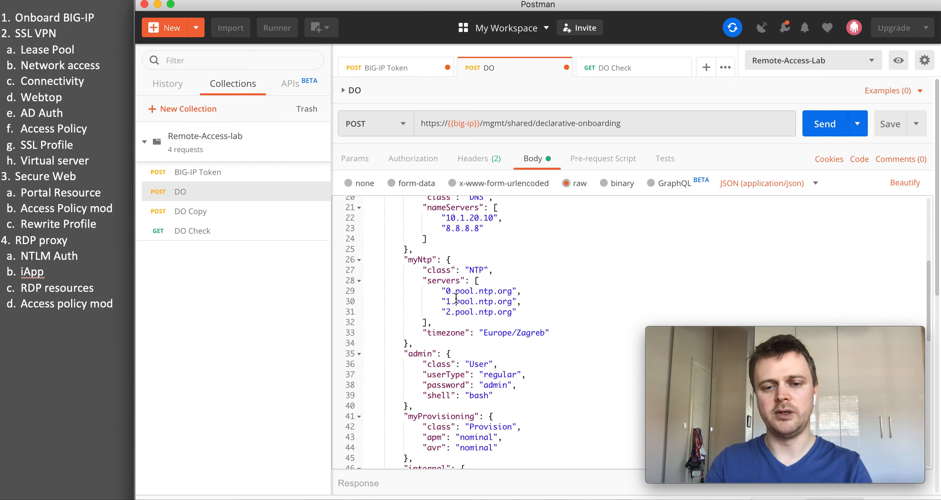
scroll(456, 299, "down", 11)
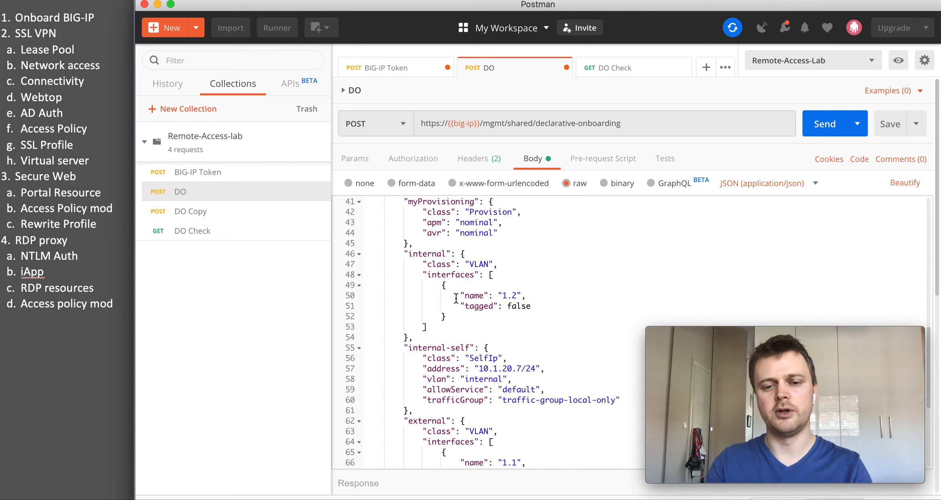
scroll(459, 291, "down", 1)
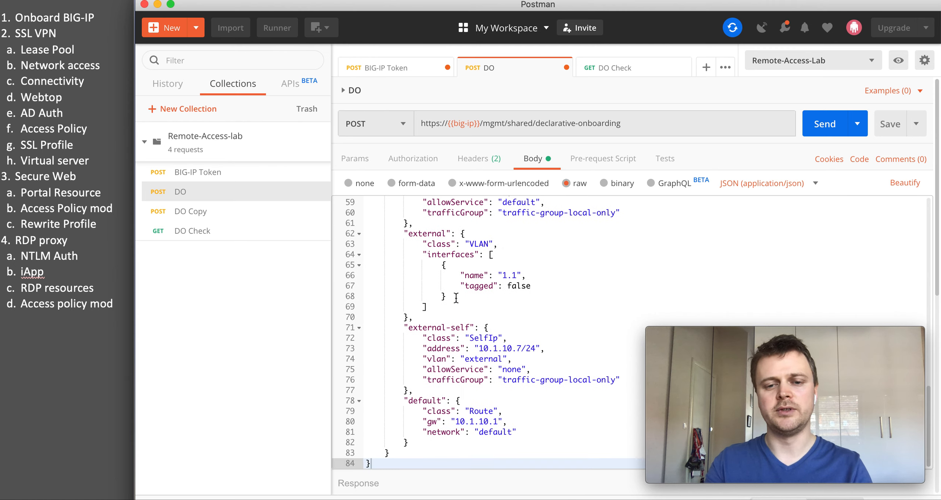
scroll(466, 271, "up", 2)
scroll(466, 271, "up", 17)
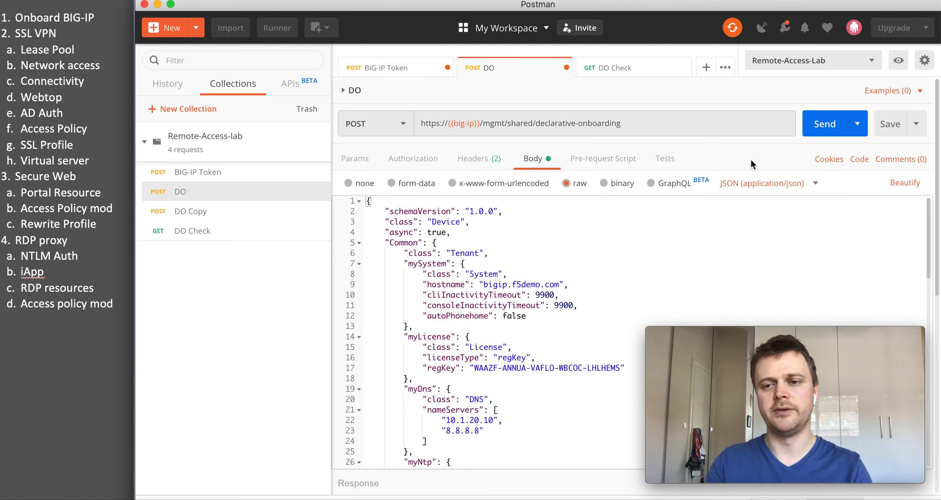
Step: Send the declarative onboarding declaration and enlarge the response pane to read the reply
left_click(826, 129)
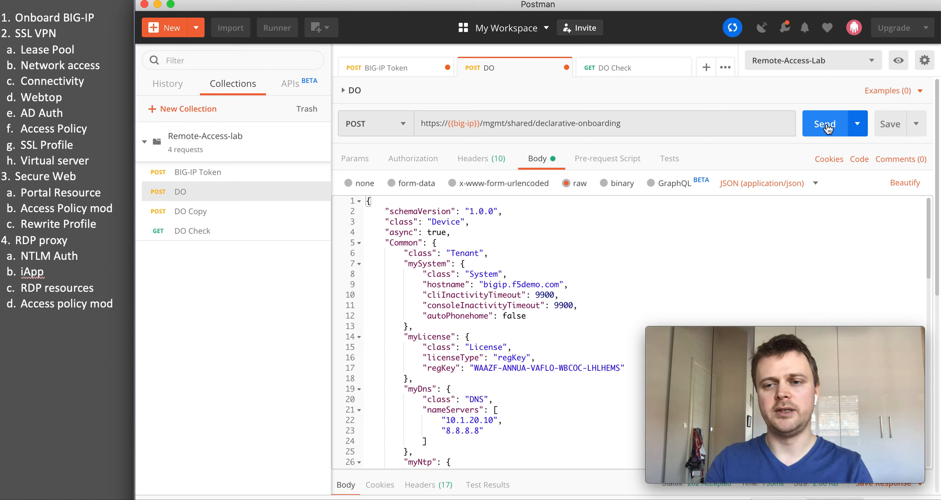
left_click_drag(554, 470, 548, 257)
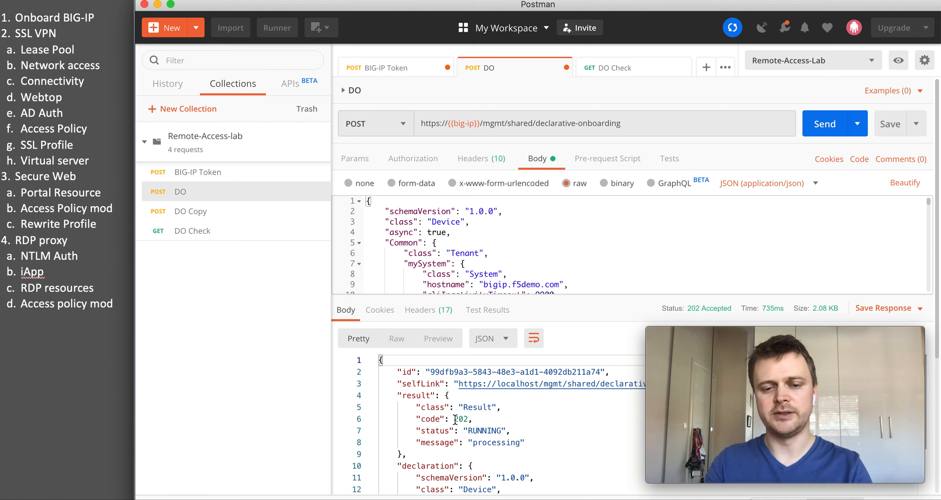
mouse_move(668, 326)
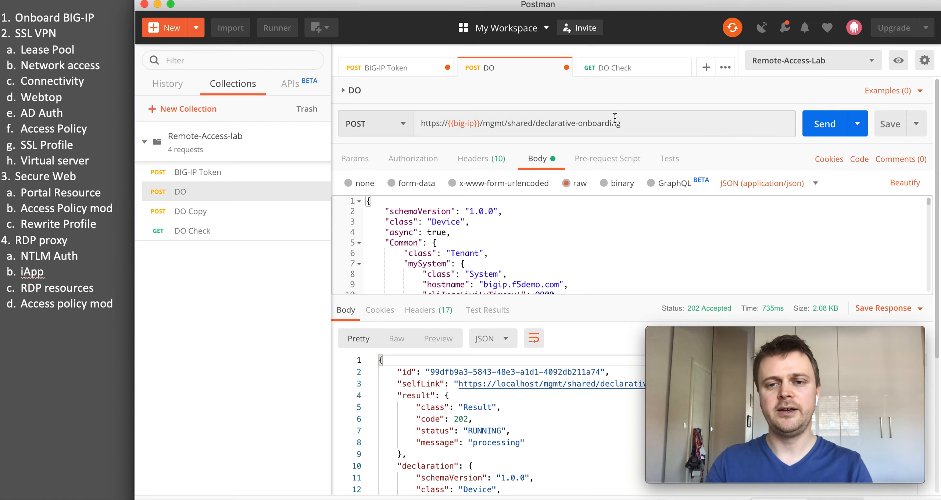
Step: Re-send the DO Check request until it returns 200 OK with message success
left_click(625, 75)
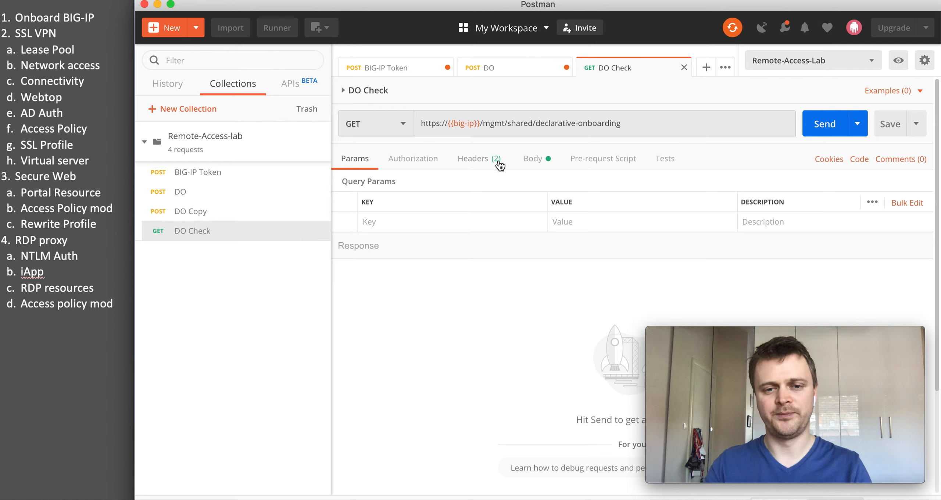
left_click(518, 161)
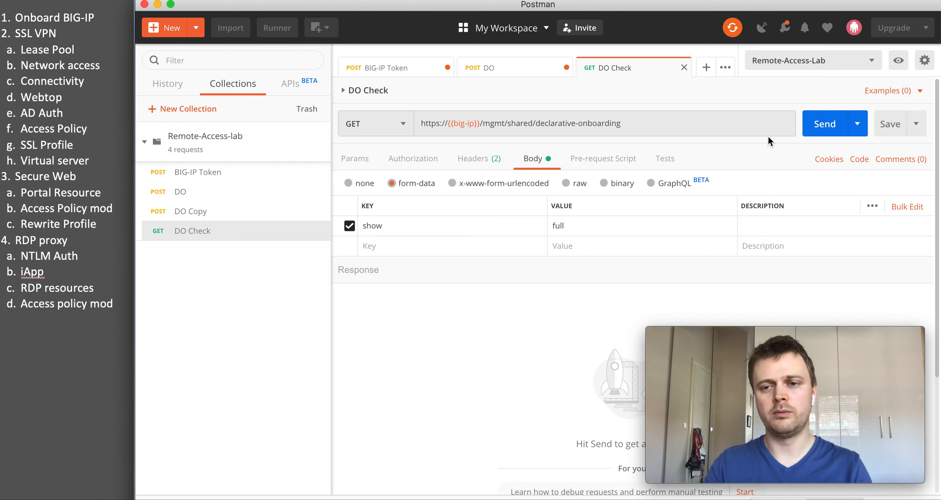
left_click(811, 124)
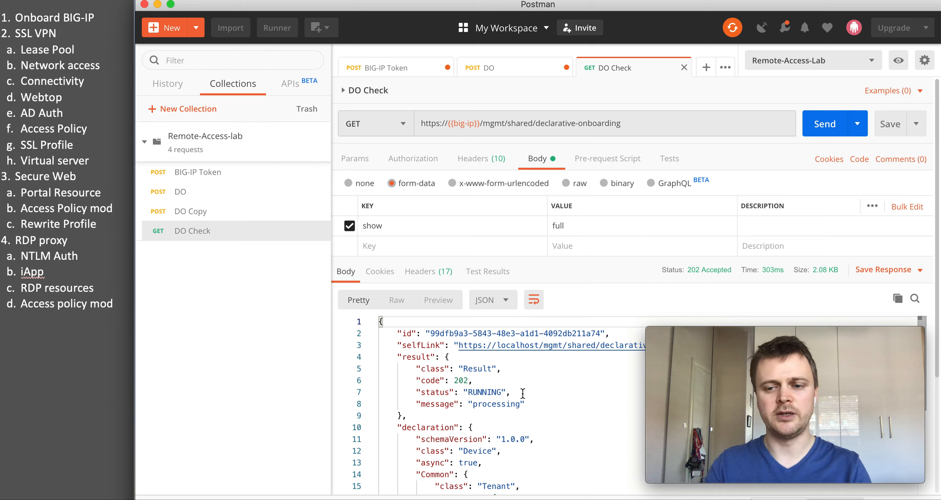
left_click(816, 127)
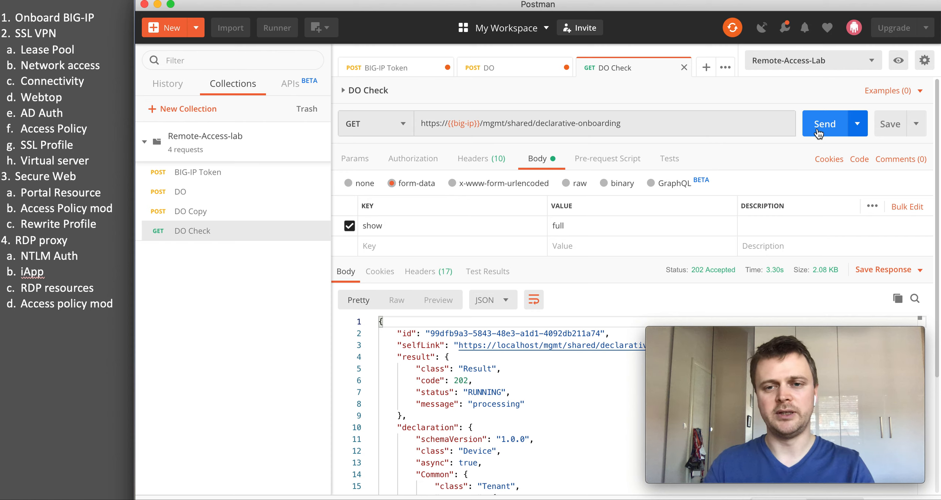
left_click(816, 127)
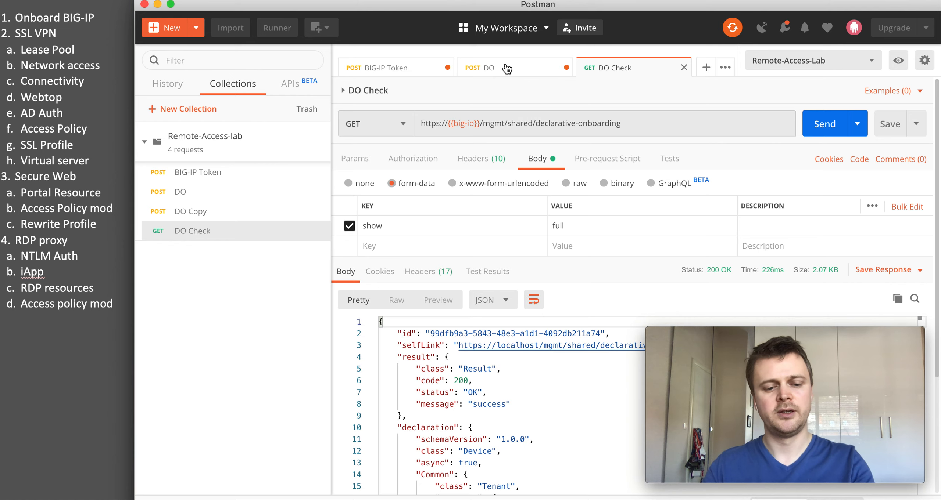
key("super+Tab")
Step: Log back in with the administrator username and password
left_click(353, 311)
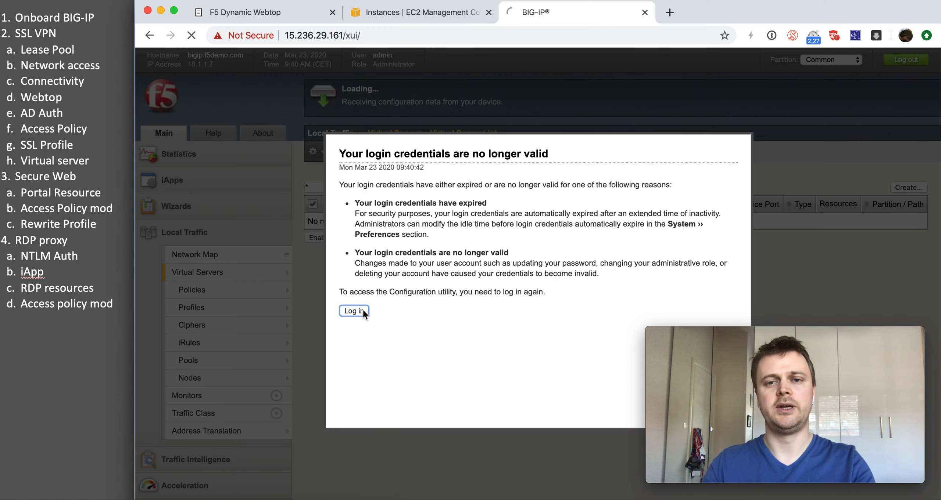
type("admin")
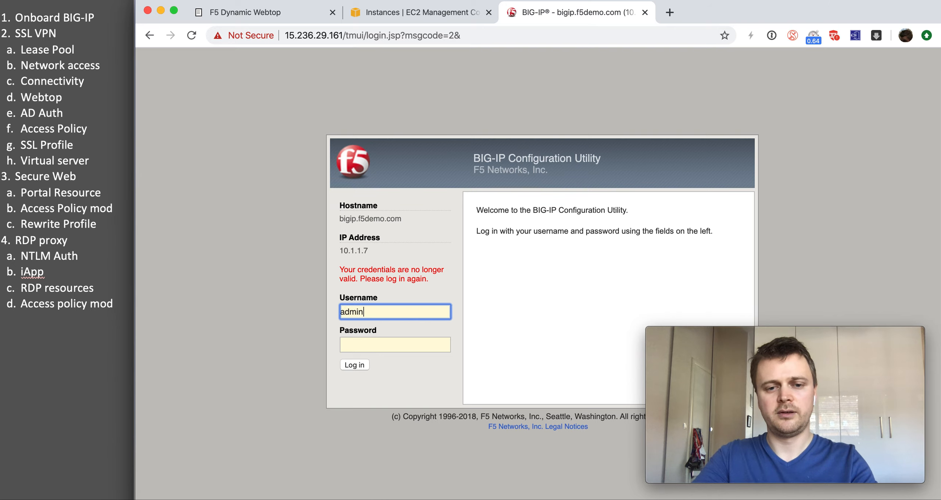
key("Tab")
type("a")
key("Return")
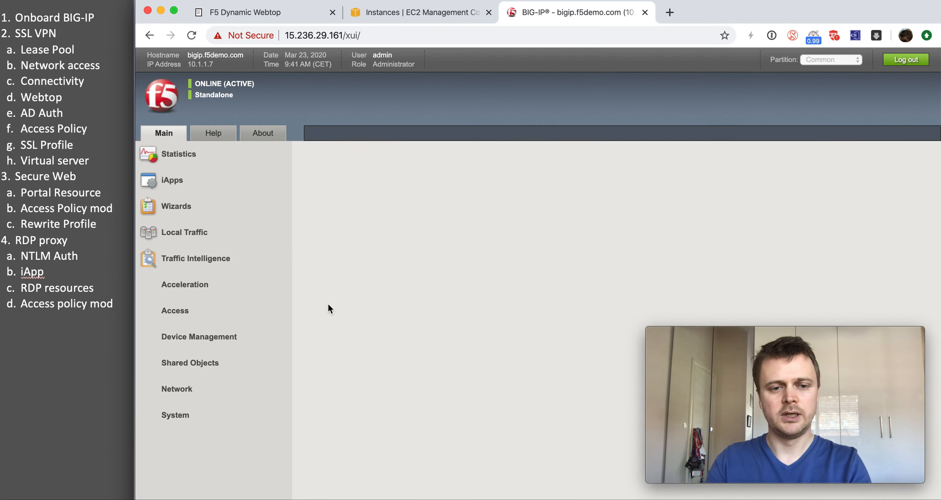
Step: Open the Self IP list showing external-self (10.1.10.7) and internal-self (10.1.20.7)
scroll(327, 303, "down", 5)
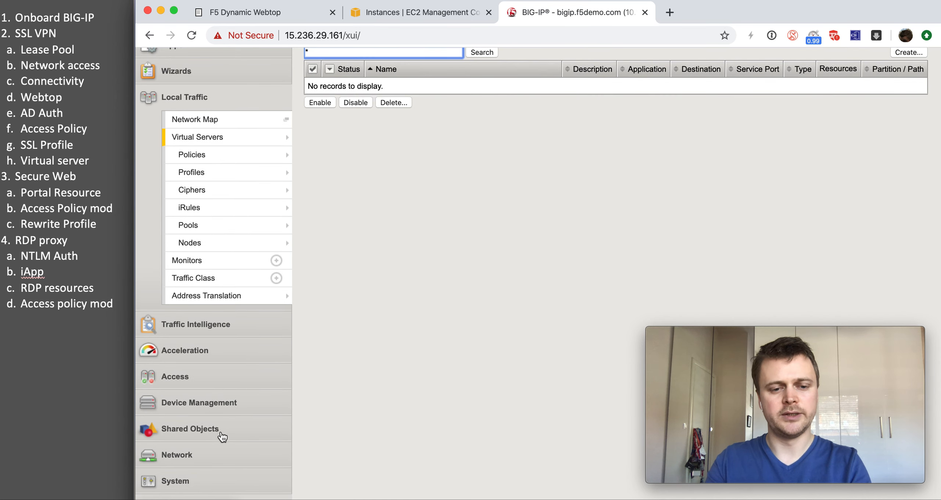
left_click(214, 454)
left_click(216, 312)
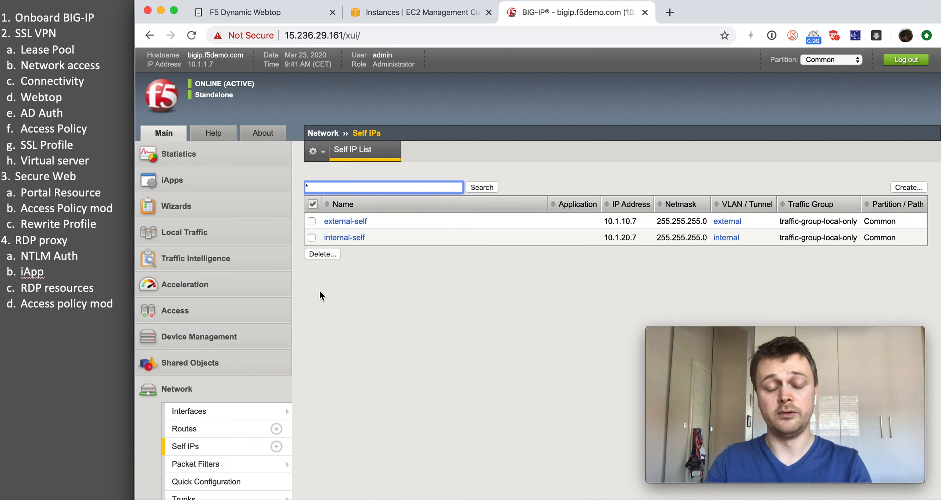
left_click(246, 315)
scroll(247, 367, "down", 3)
Step: Start a new pool from the Network Access IPv4 Lease Pools list
mouse_move(267, 360)
mouse_move(368, 371)
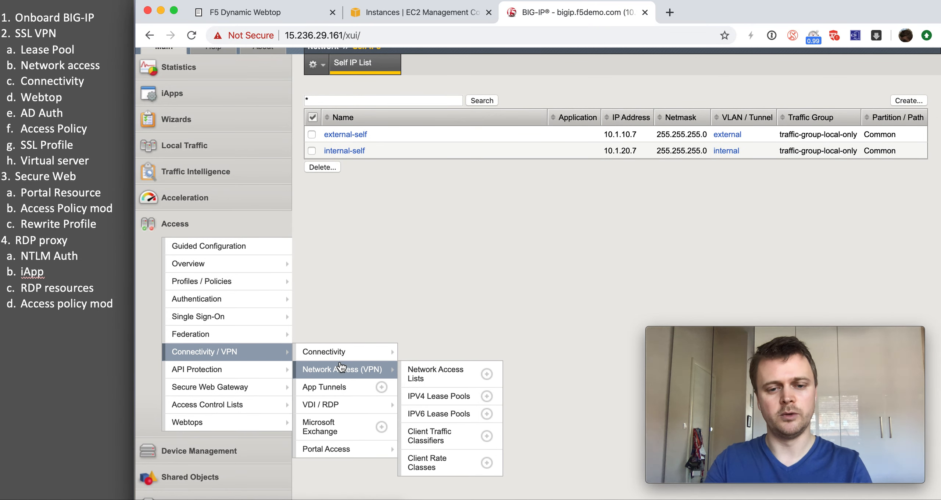
left_click(433, 397)
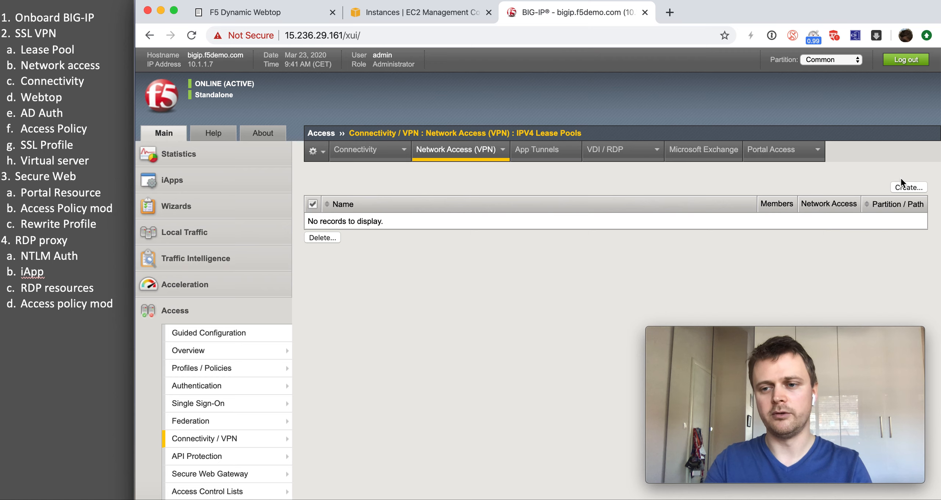
left_click(902, 186)
Step: Add the address range 10.1.20.99–10.1.20.99 as the pool's member
left_click(504, 244)
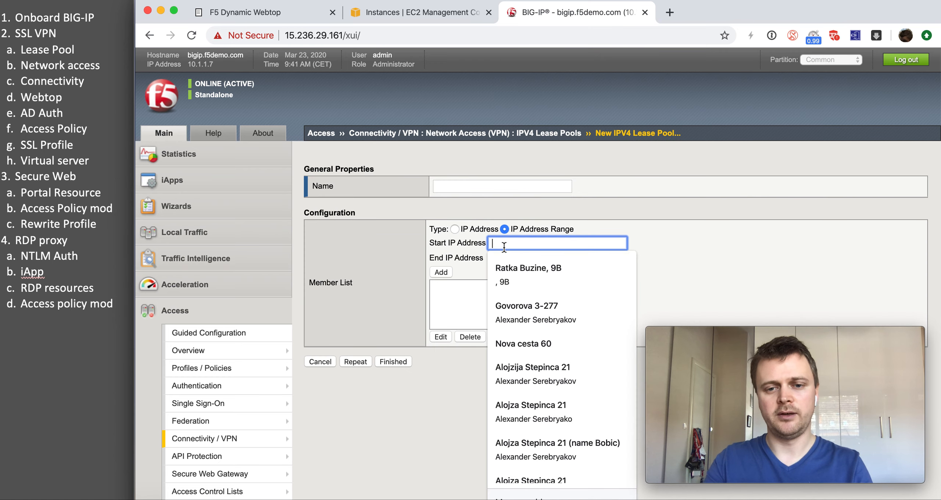
left_click(480, 242)
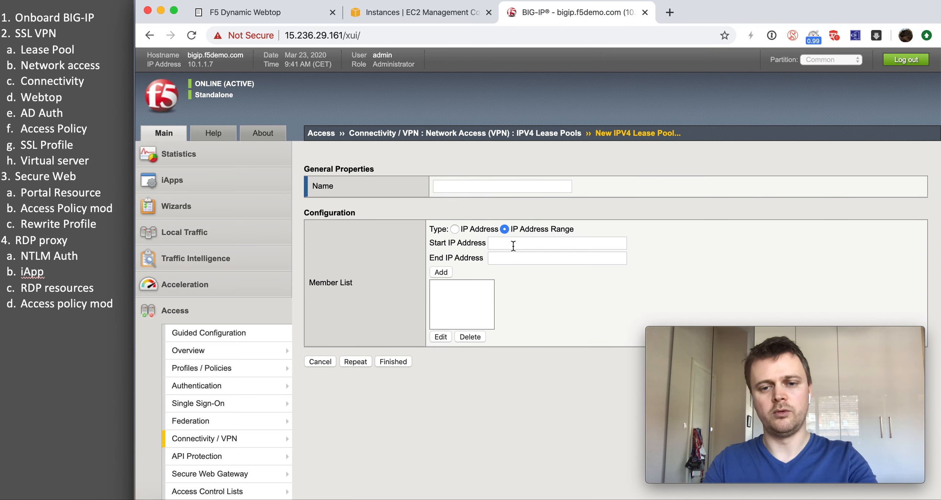
left_click(513, 244)
type("1")
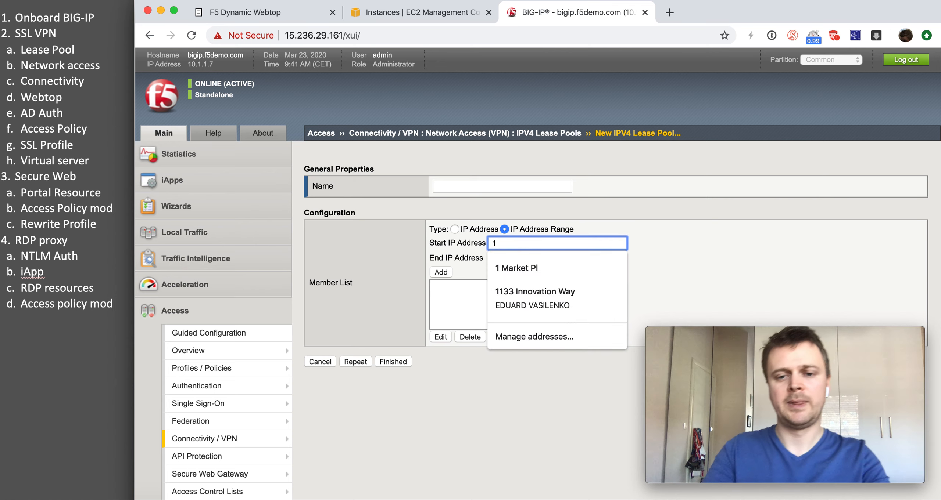
key("BackSpace")
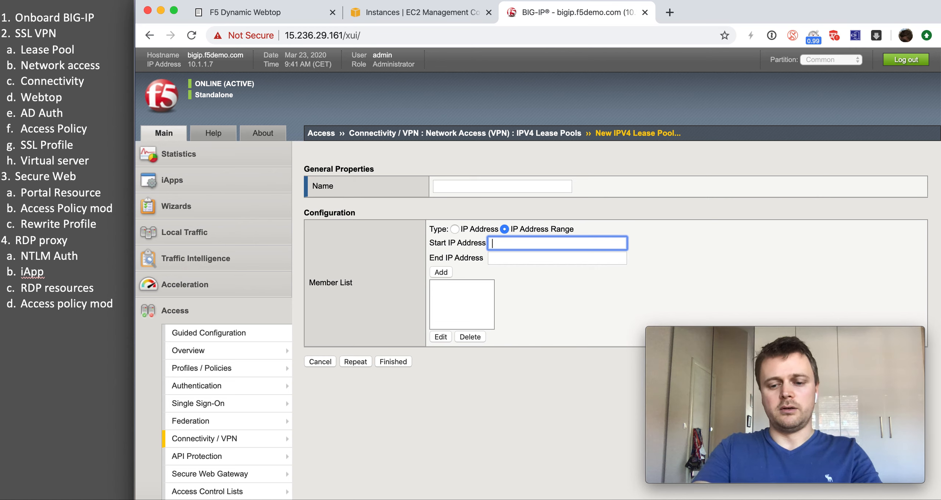
type("10.")
left_click(523, 259)
left_click(523, 259)
type("10")
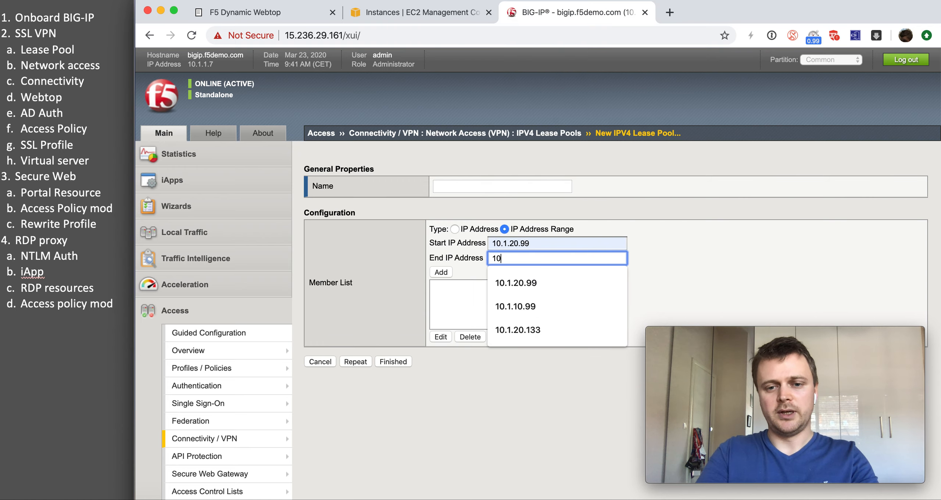
left_click(520, 274)
left_click(437, 271)
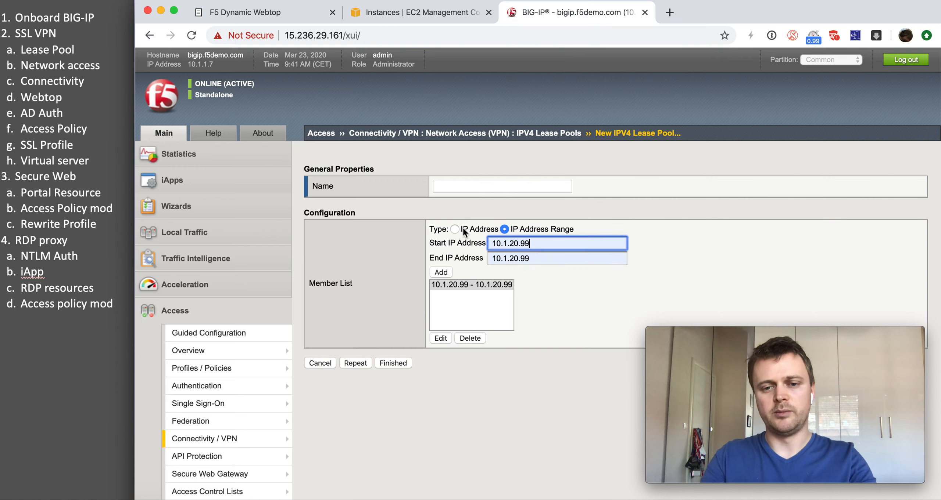
Step: Name the lease pool IP-addresses and save it
left_click(453, 188)
type("IP-a")
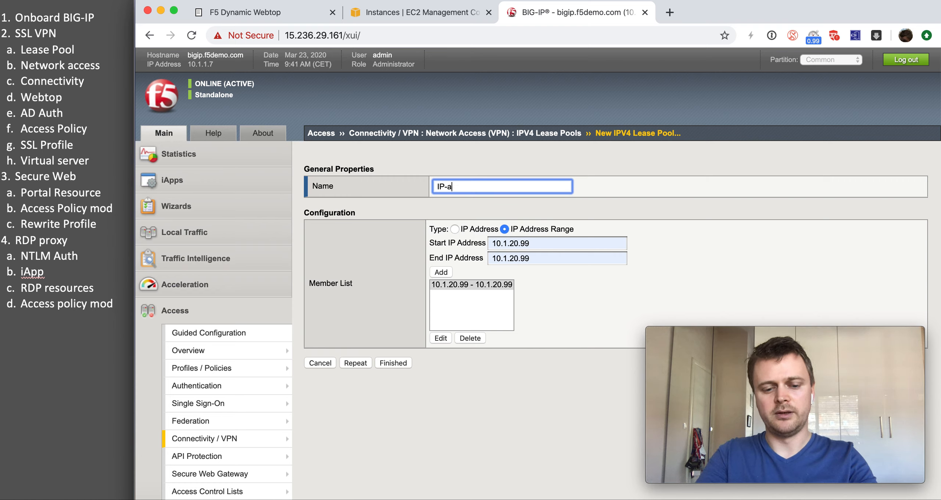
type("ddresses")
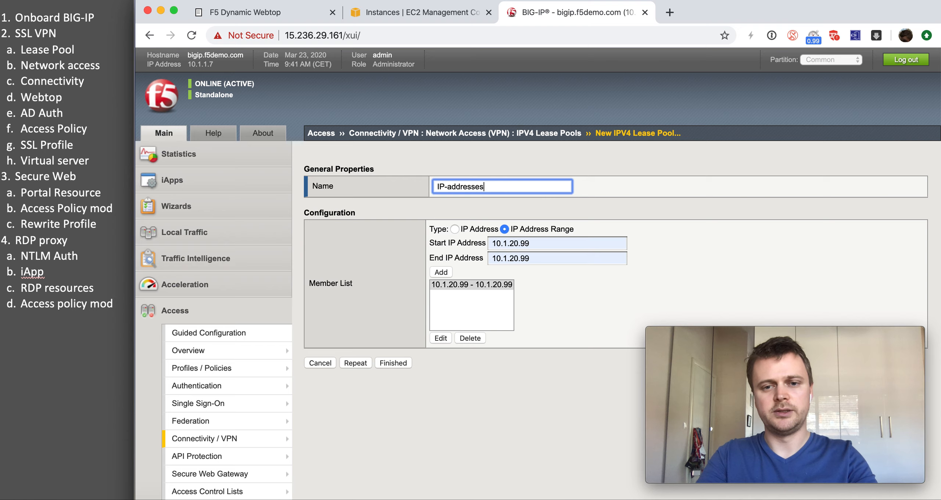
left_click(396, 360)
Step: Start a new resource from the Network Access Lists
mouse_move(282, 390)
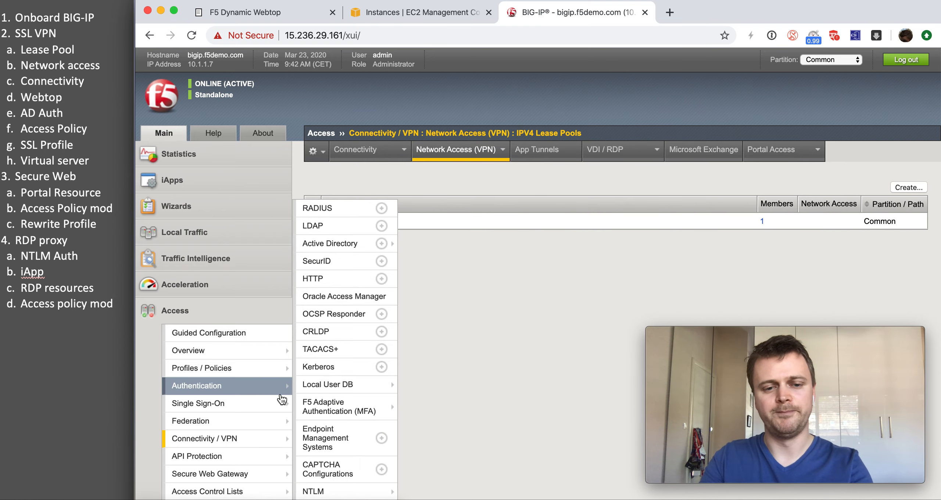
scroll(509, 345, "down", 3)
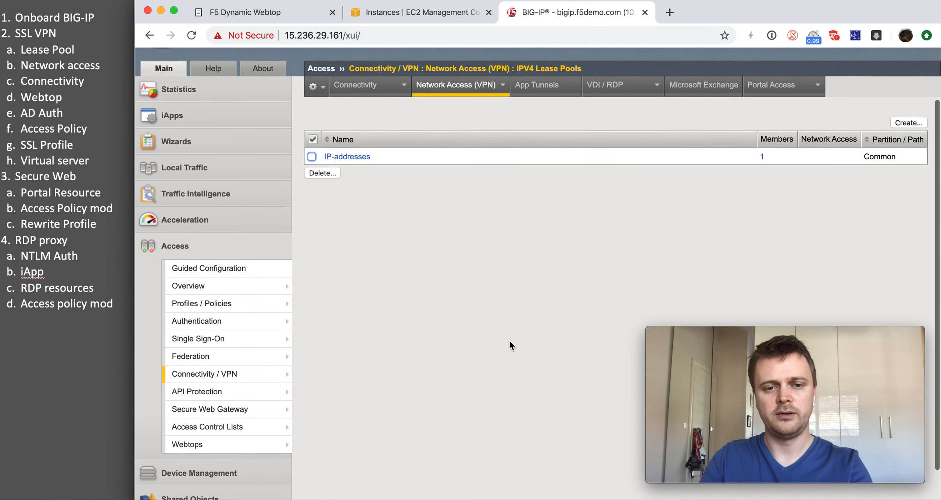
scroll(508, 340, "down", 1)
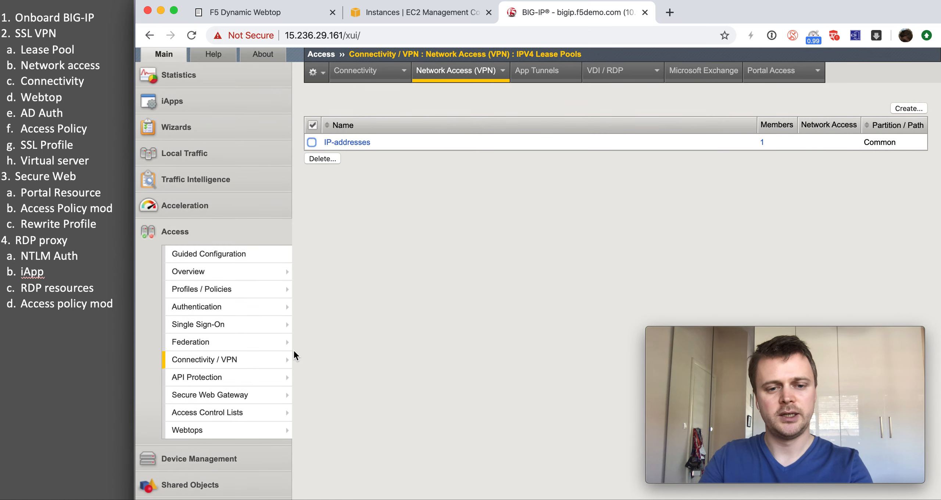
mouse_move(294, 352)
mouse_move(345, 378)
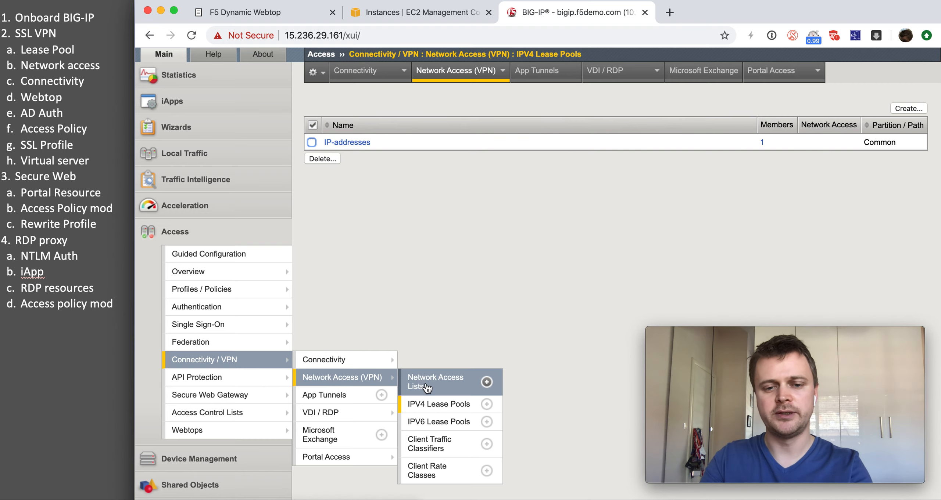
left_click(487, 382)
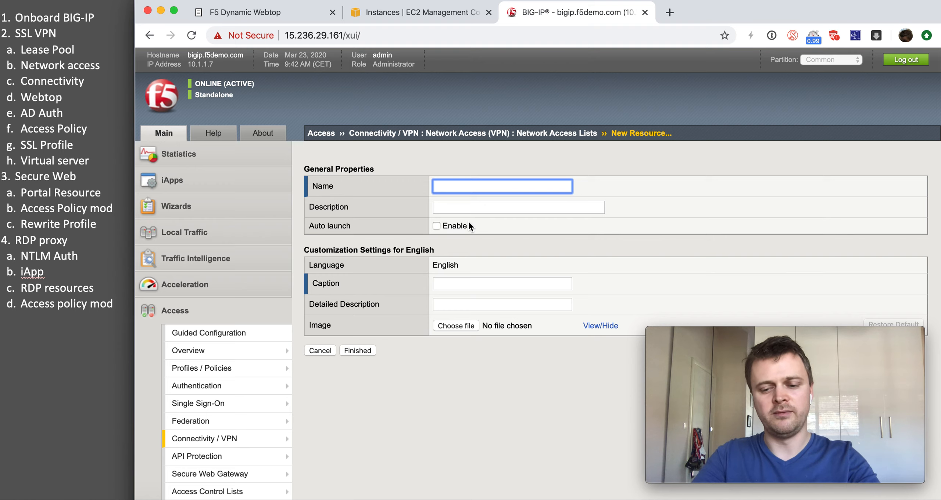
Step: Create the network access resource VPN-settings with caption VPN-to-ACME
type("VPN-")
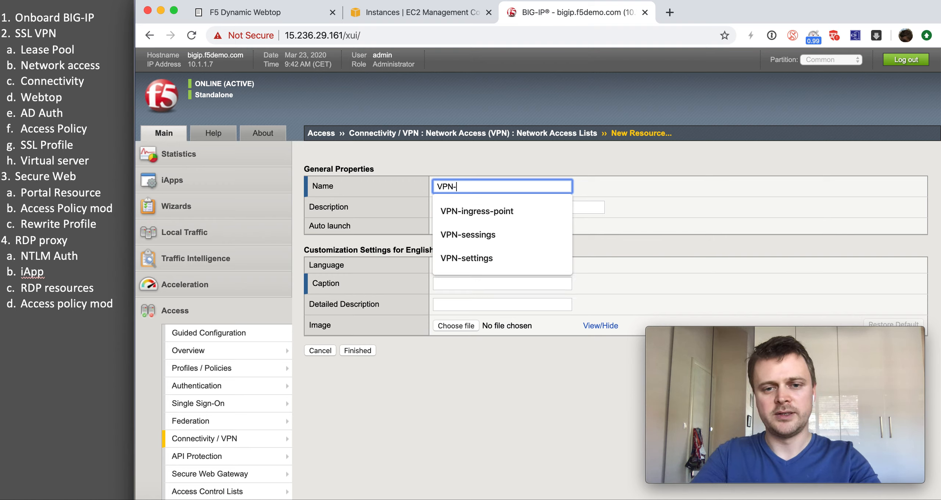
type("settings")
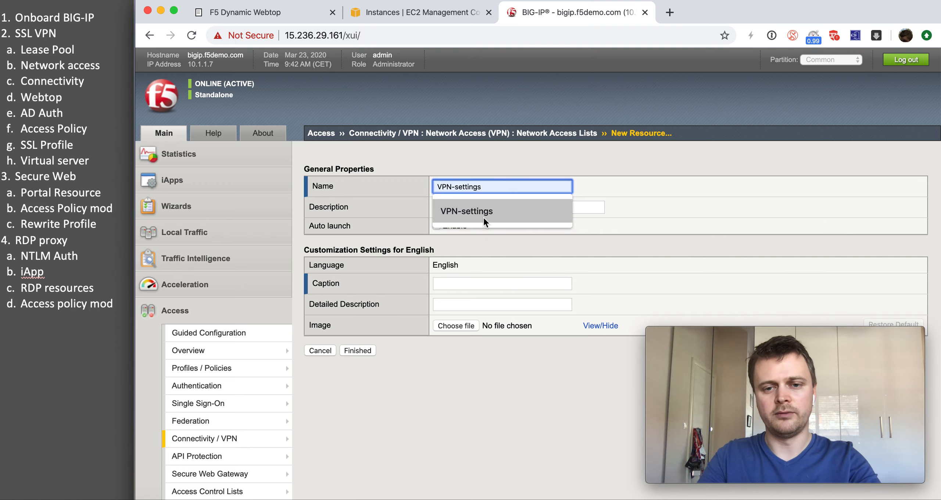
left_click(483, 217)
mouse_move(495, 279)
left_mouse_down()
mouse_move(461, 281)
mouse_move(489, 283)
left_mouse_up()
left_click(460, 281)
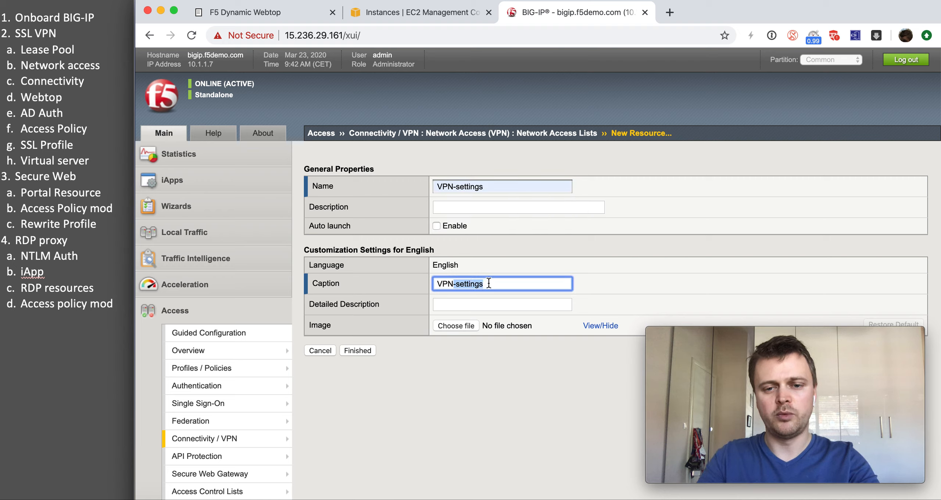
key("BackSpace")
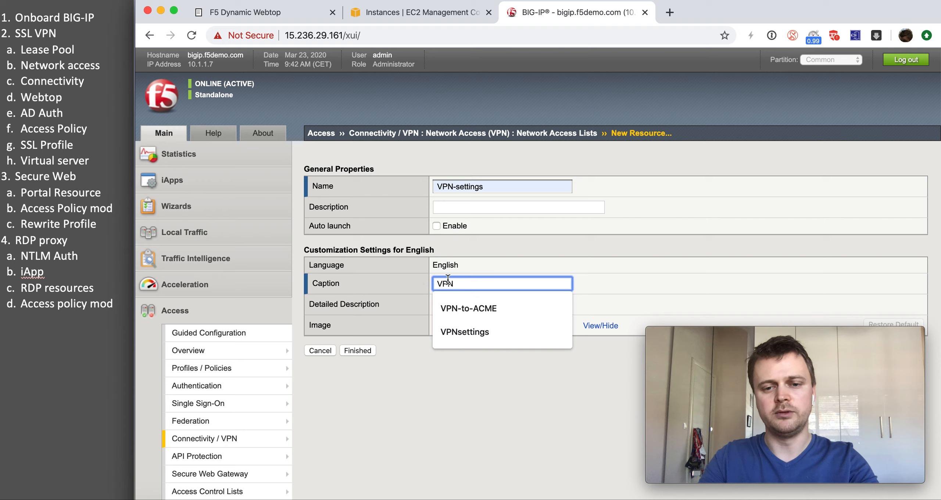
left_click(469, 309)
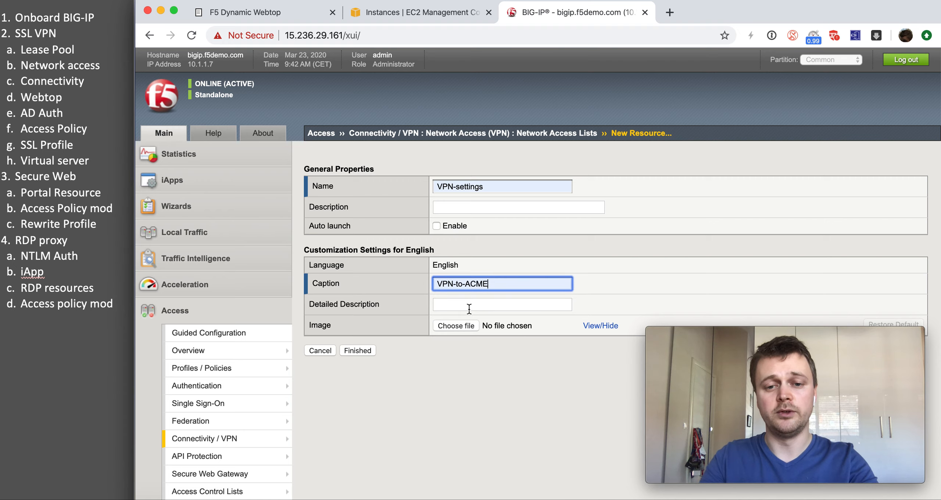
left_click(357, 351)
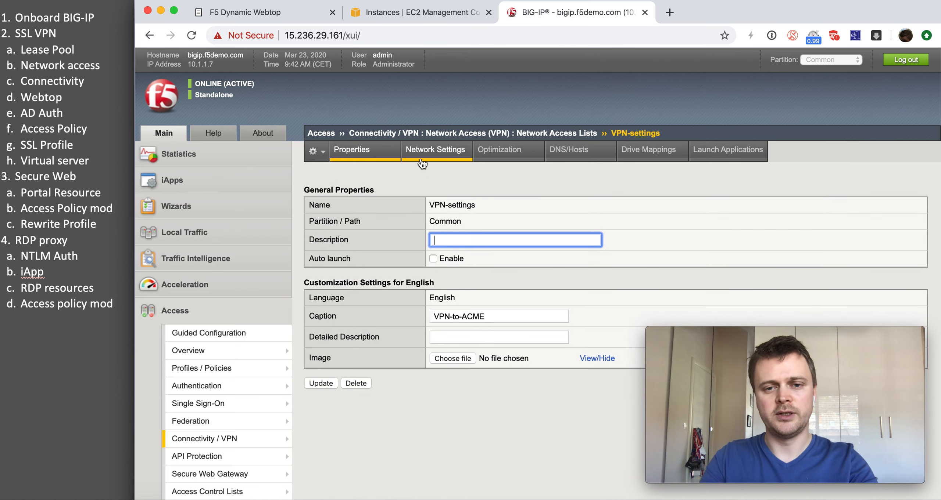
left_click(422, 163)
Step: Assign the IP-addresses lease pool, allow local subnet access, and choose split tunneling
left_click(461, 265)
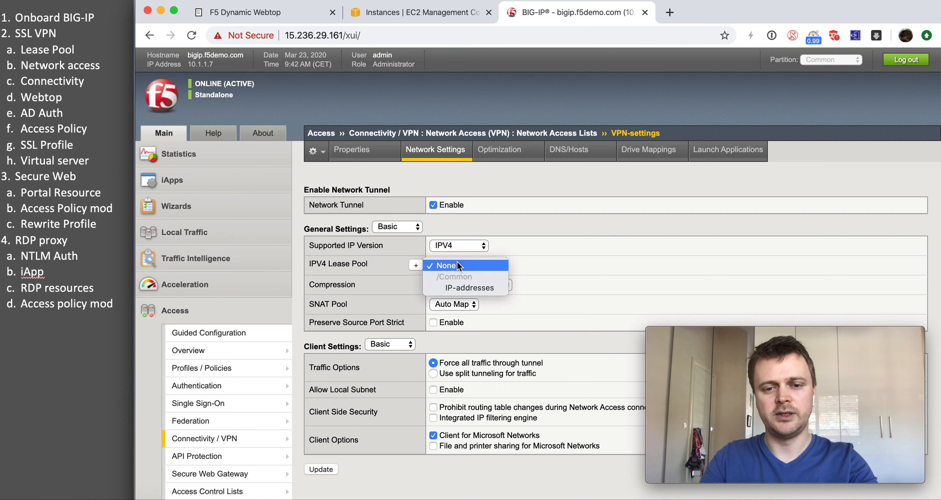
left_click(460, 287)
scroll(424, 291, "down", 2)
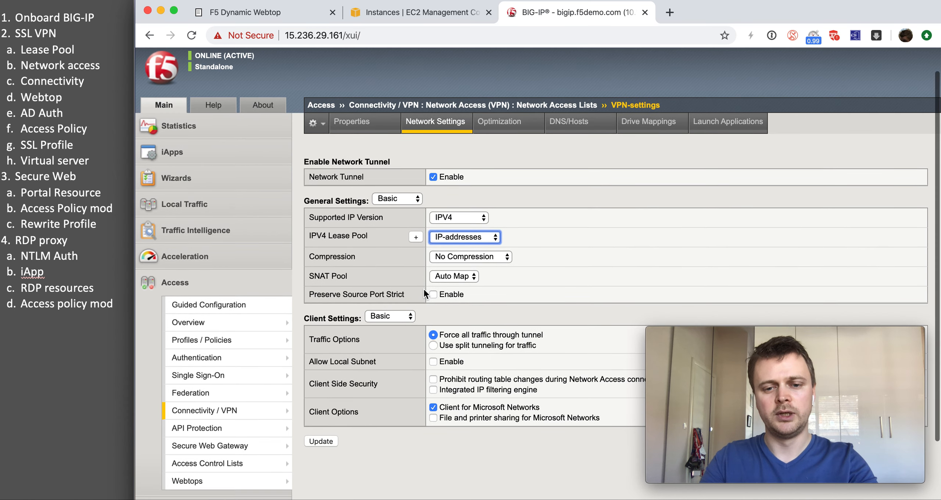
left_click(433, 362)
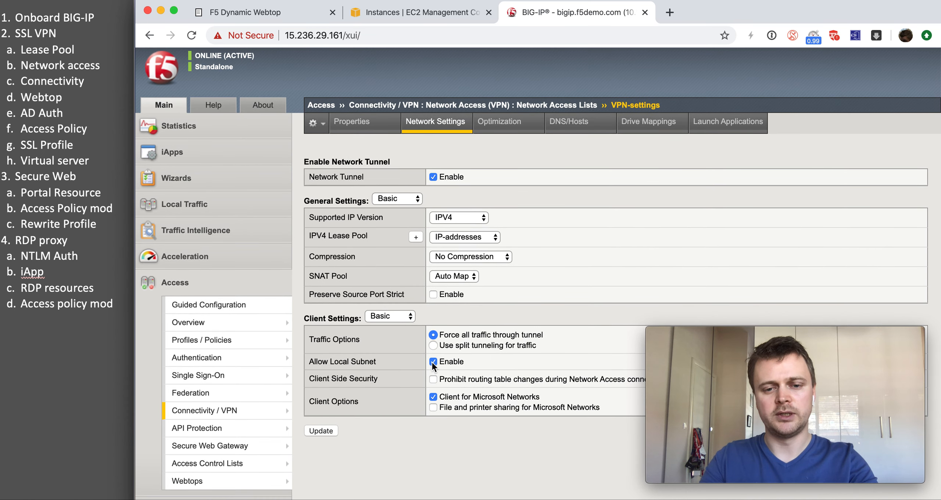
left_click(434, 346)
Step: Add 10.1.0.0/255.255.0.0 to the IPv4 LAN address space and update the settings
left_click(486, 366)
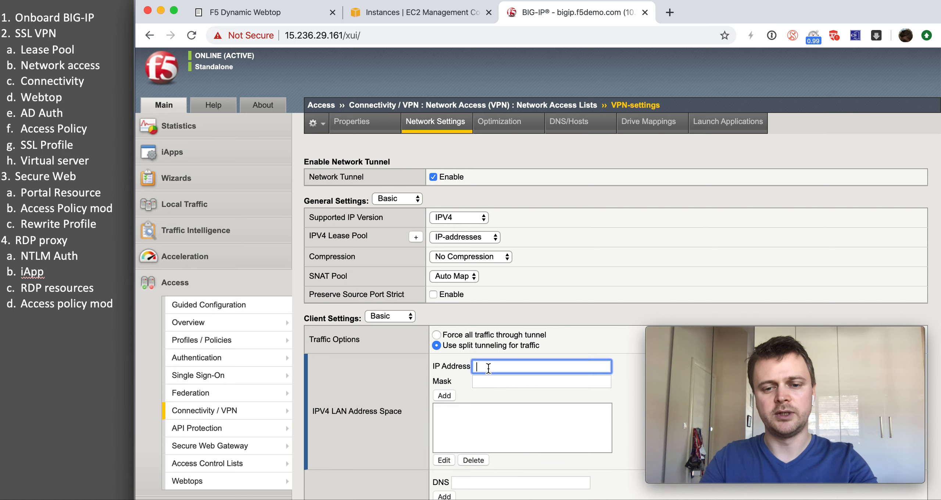
left_click(486, 376)
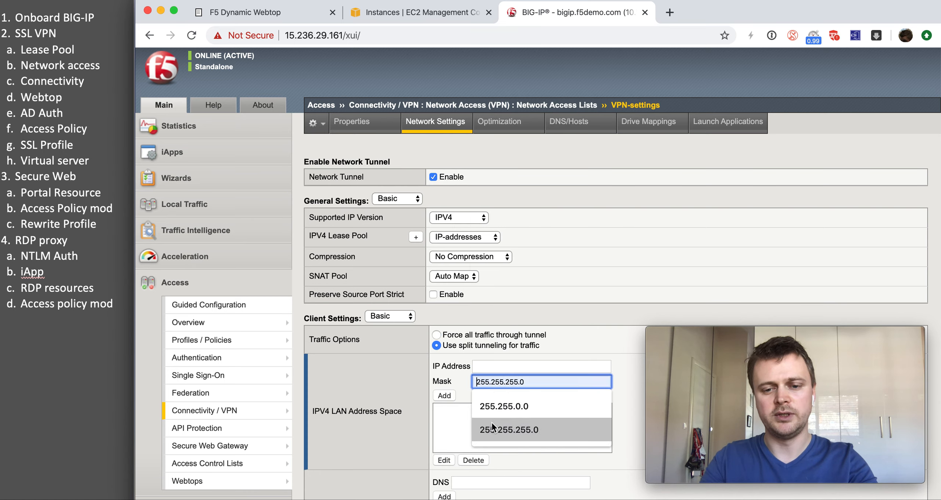
left_click(494, 410)
scroll(501, 378, "down", 3)
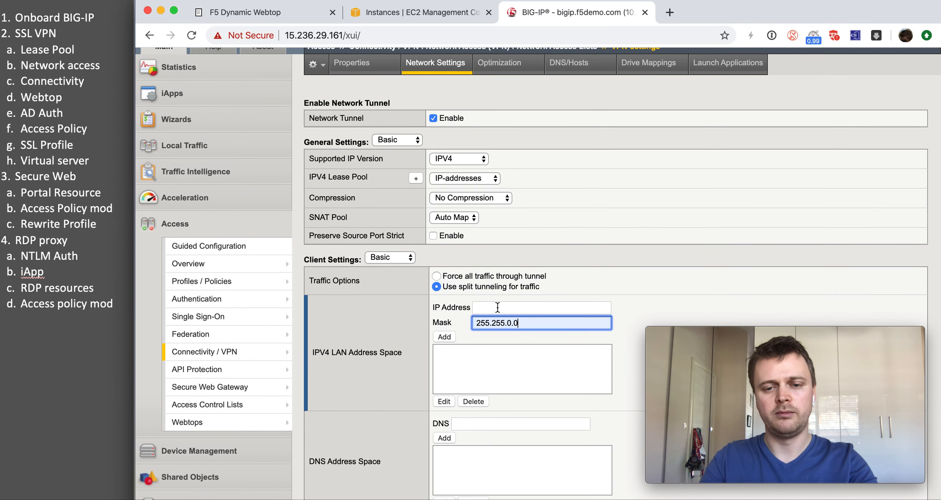
left_click(497, 307)
type("1")
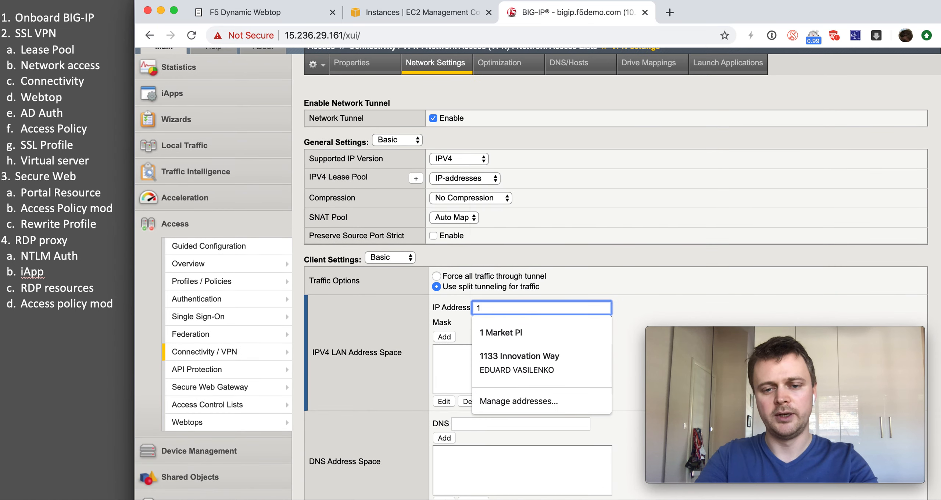
type("1")
key("BackSpace")
type("0")
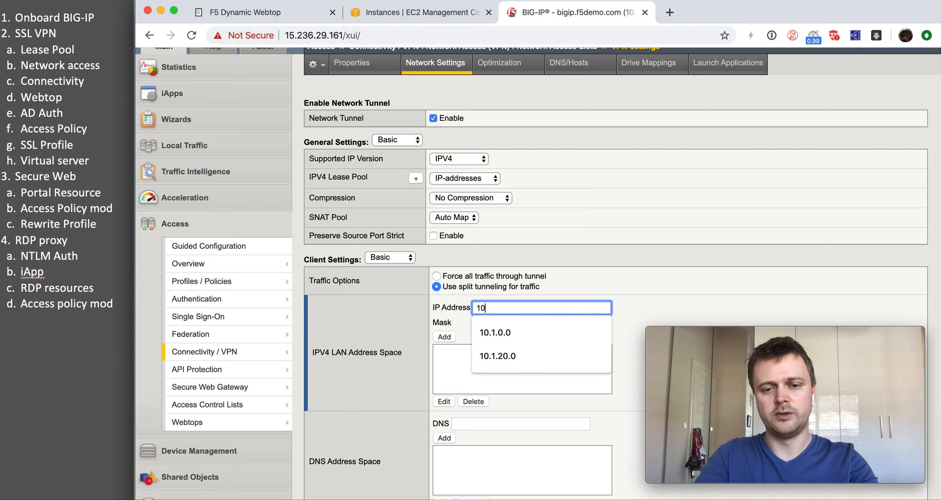
type(".1.0.0")
left_click(503, 330)
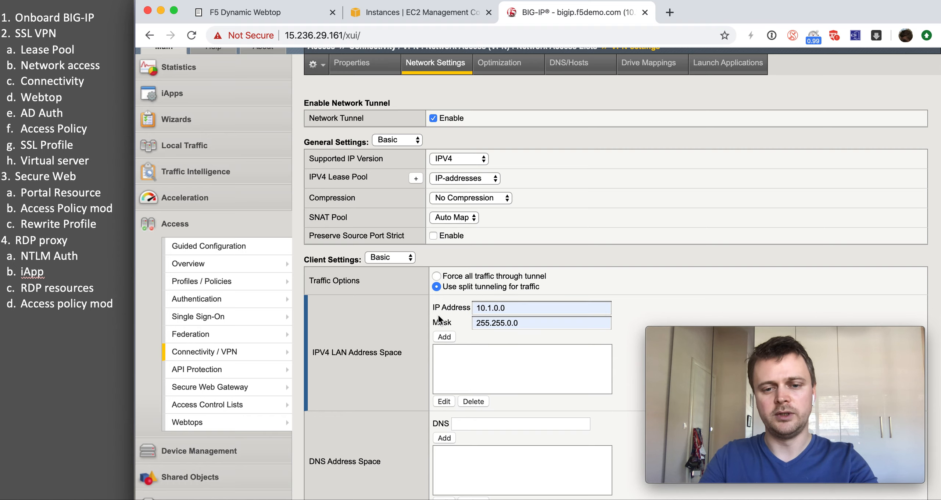
left_click(444, 337)
scroll(441, 332, "down", 4)
scroll(440, 332, "up", 6)
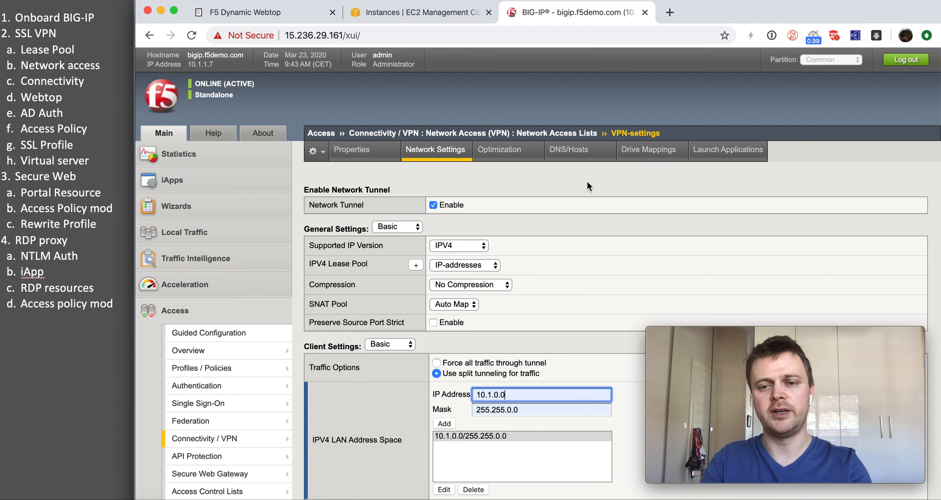
scroll(531, 233, "down", 5)
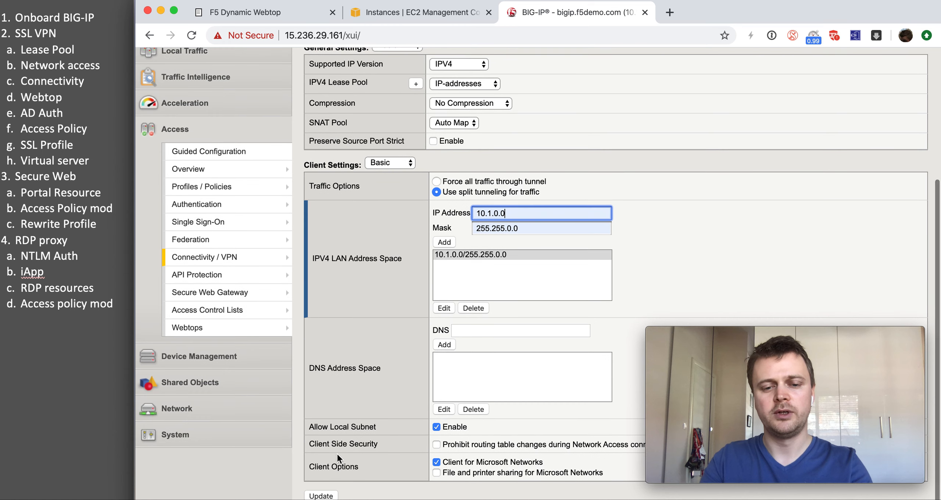
left_click(320, 496)
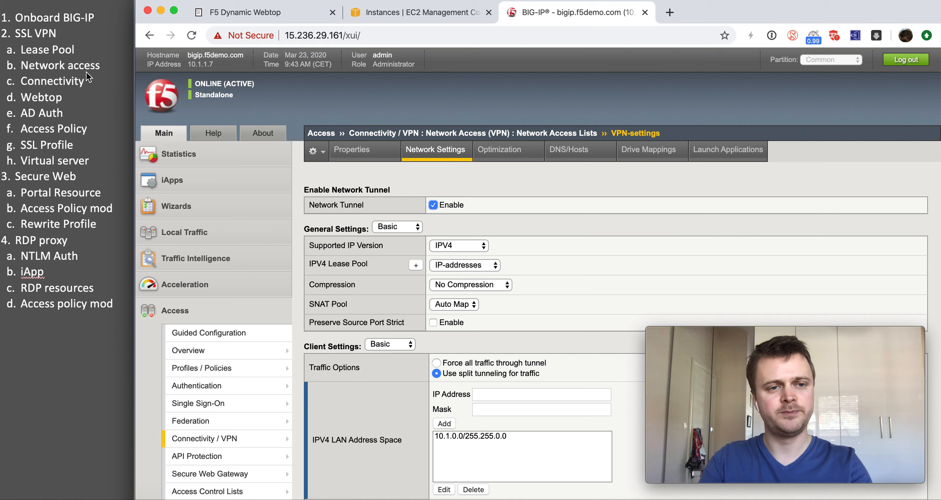
Step: Mark the lease pool and network access lines done on the checklist
left_click_drag(99, 66, 19, 14)
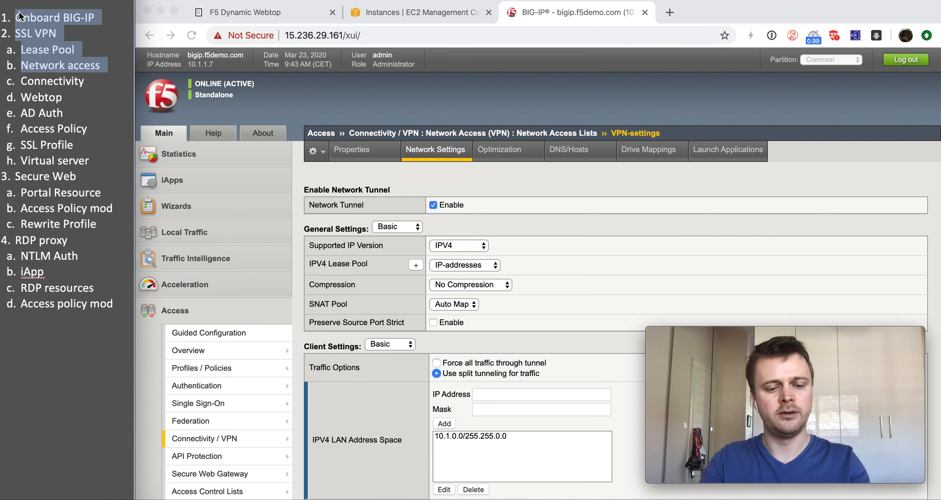
left_click(45, 74)
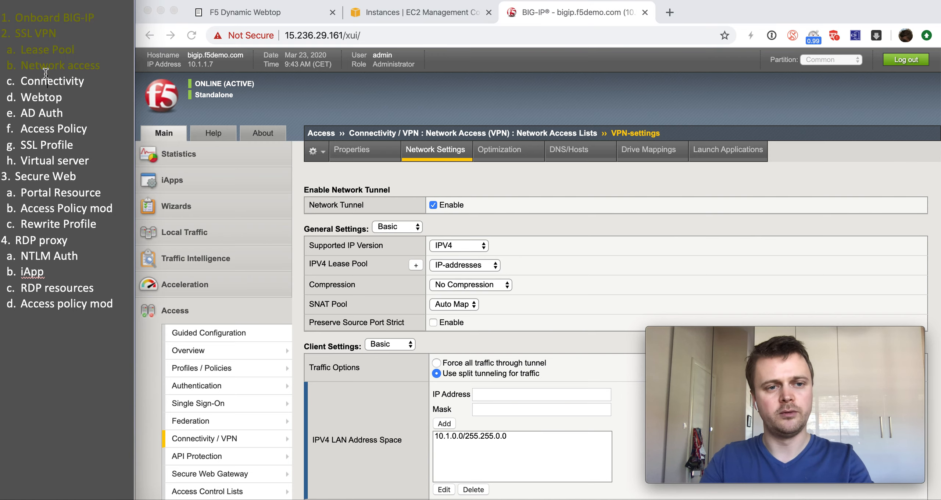
scroll(237, 287, "down", 3)
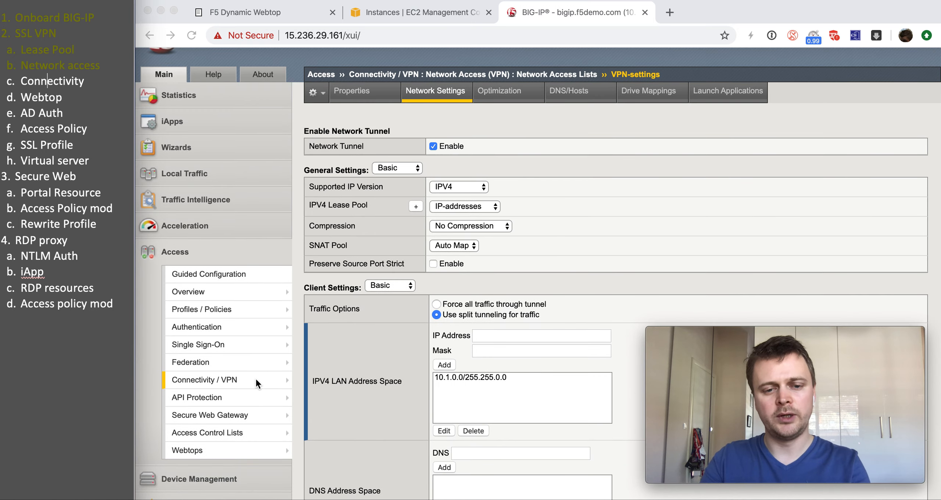
Step: Bring up the Connectivity Profiles list under Connectivity / VPN
left_click(270, 382)
mouse_move(271, 382)
mouse_move(323, 384)
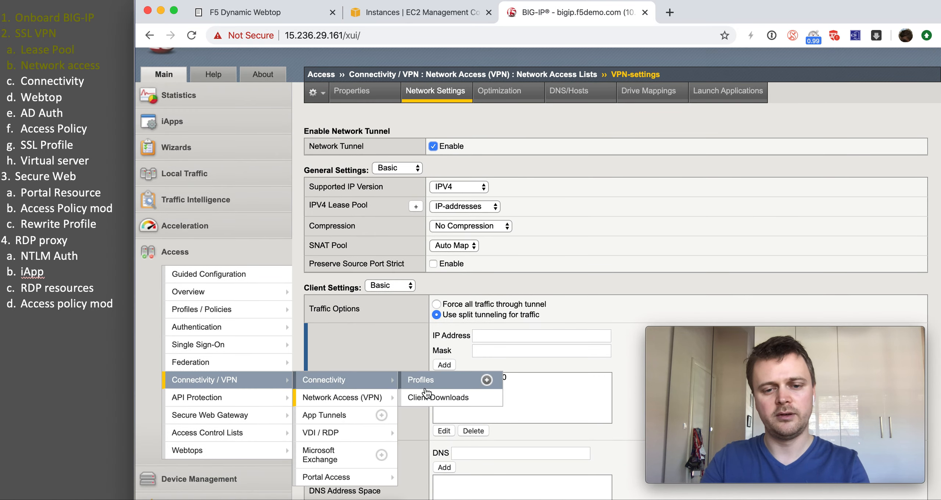
left_click(487, 381)
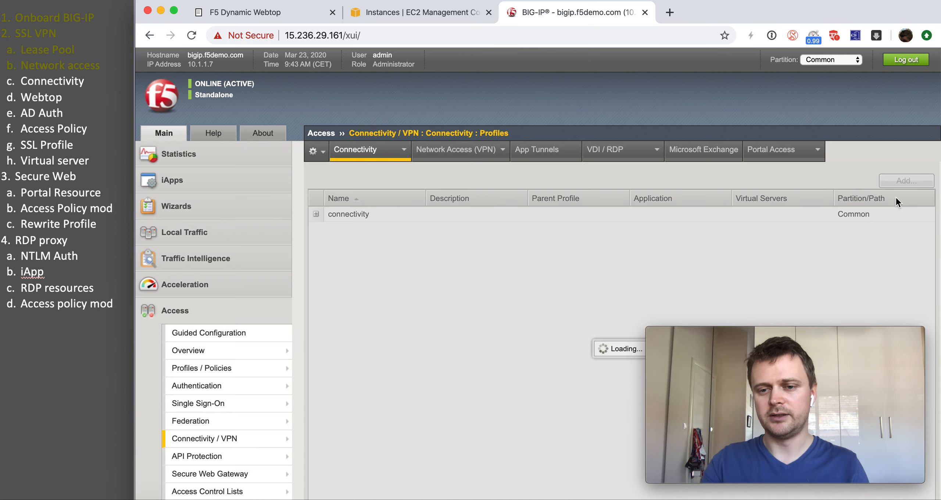
Step: Start a new connectivity profile with parent /Common/connectivity
left_click(898, 183)
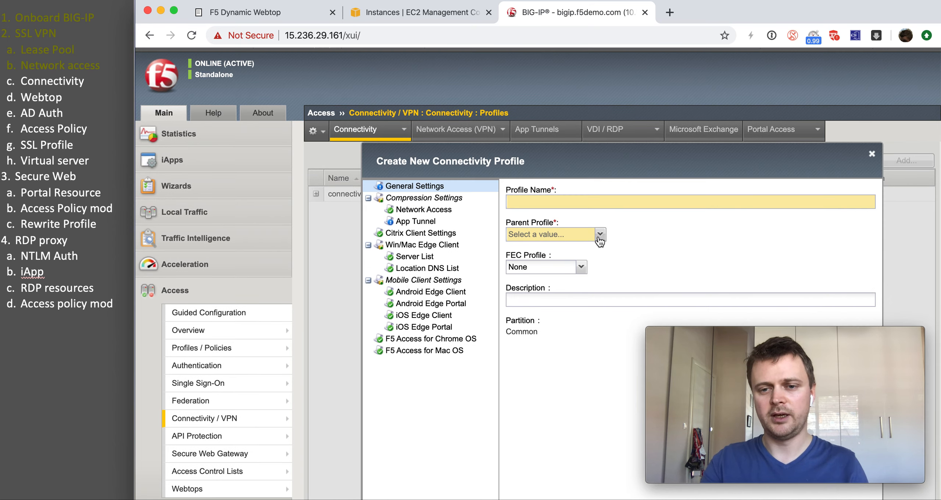
left_click(599, 238)
left_click(591, 246)
Step: Name the profile Remote-connectivity and save it
left_click(584, 200)
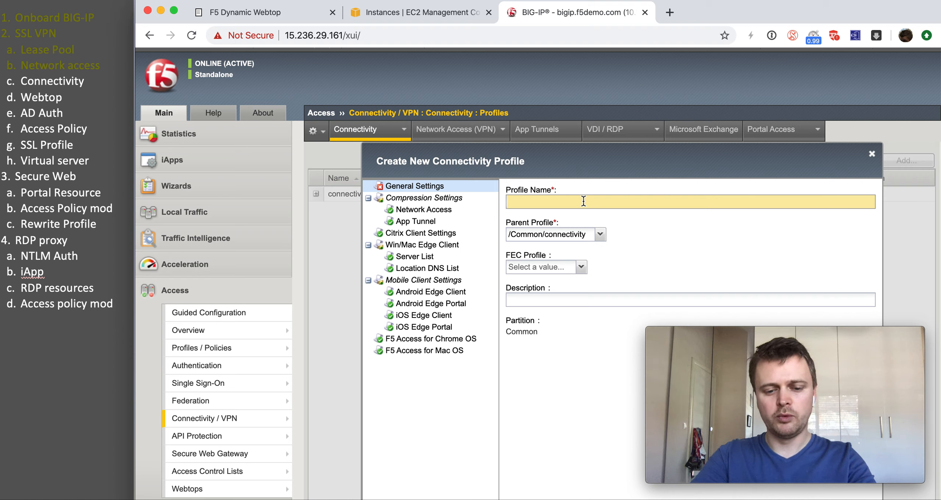
type("Remote-")
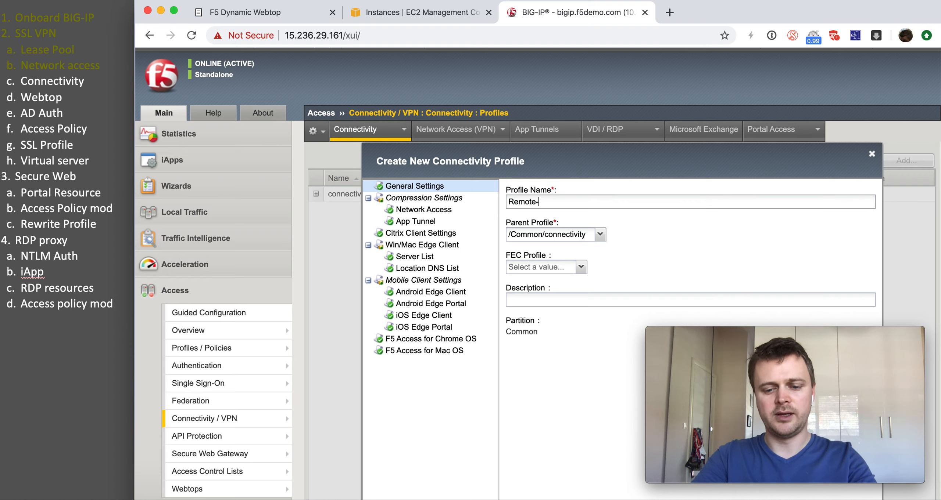
type("connectivity")
scroll(642, 293, "down", 3)
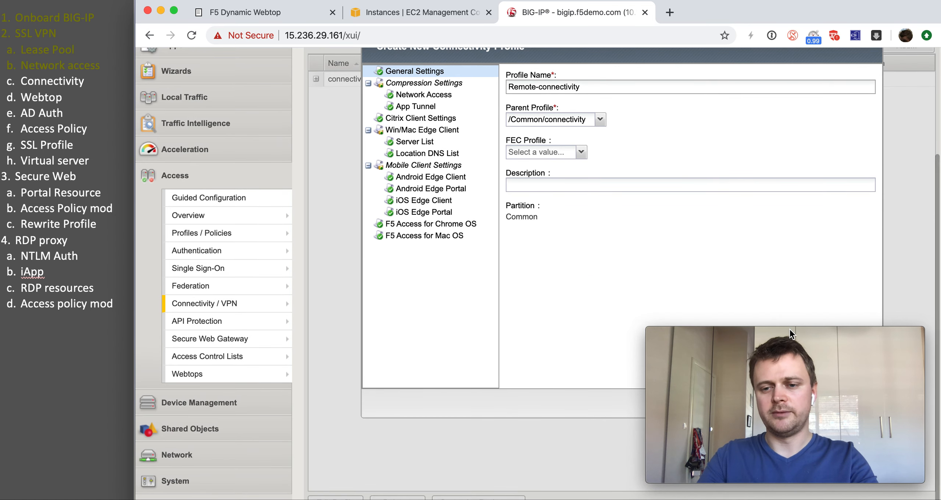
mouse_move(713, 343)
left_click_drag(715, 338, 513, 333)
left_click(777, 404)
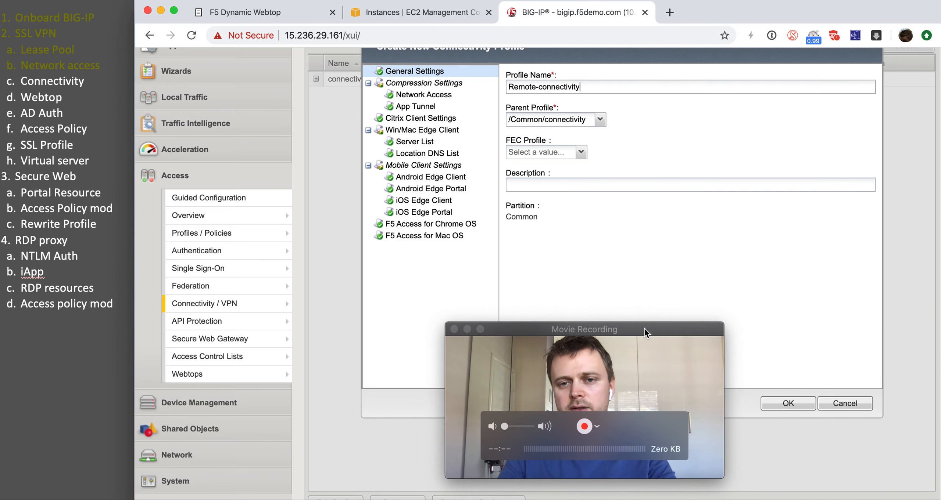
left_click(778, 401)
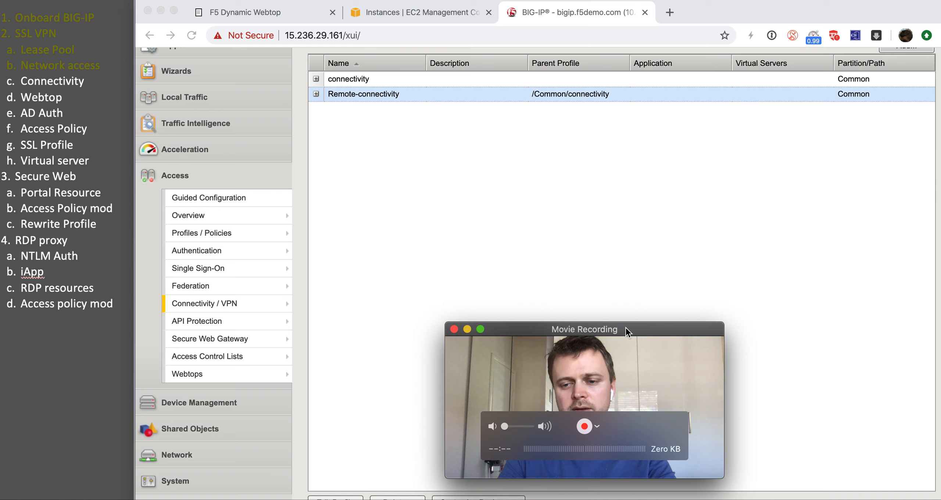
left_click_drag(625, 327, 829, 332)
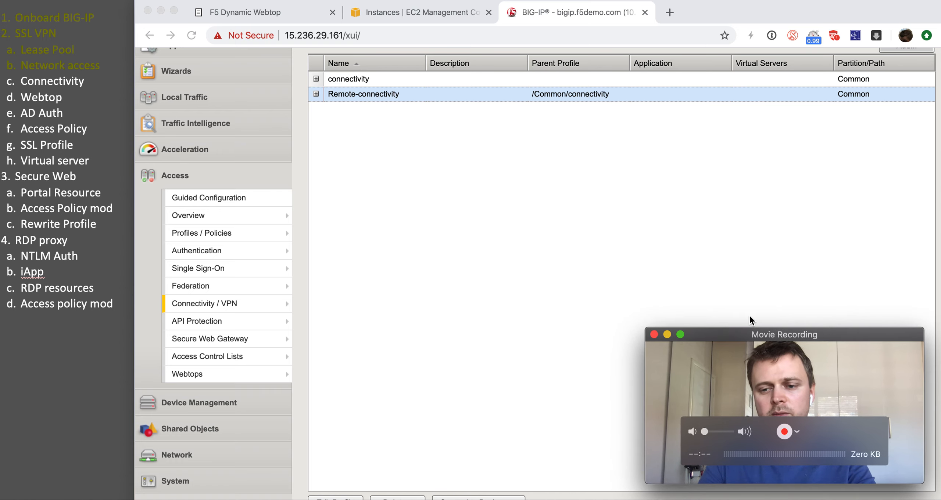
Step: Start a new webtop from Access > Webtops > Webtop Lists
left_click(458, 319)
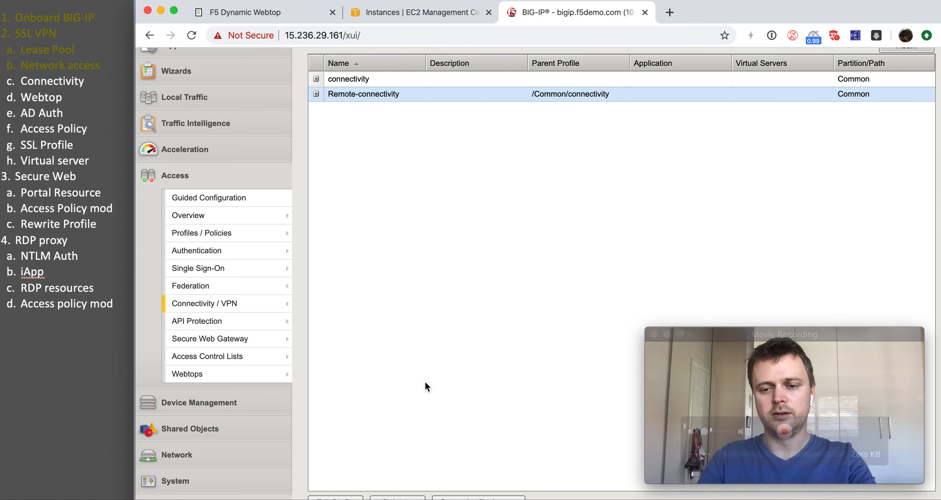
mouse_move(257, 233)
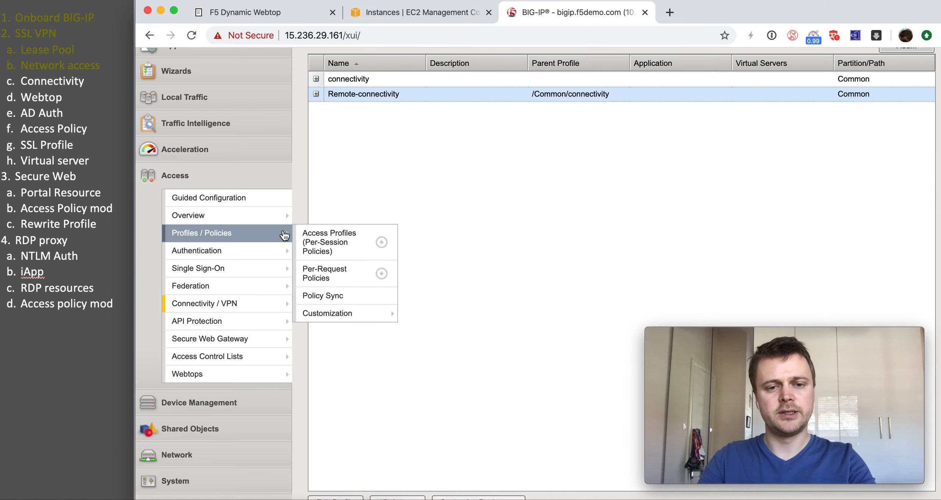
left_click(314, 240)
scroll(278, 337, "down", 5)
mouse_move(279, 336)
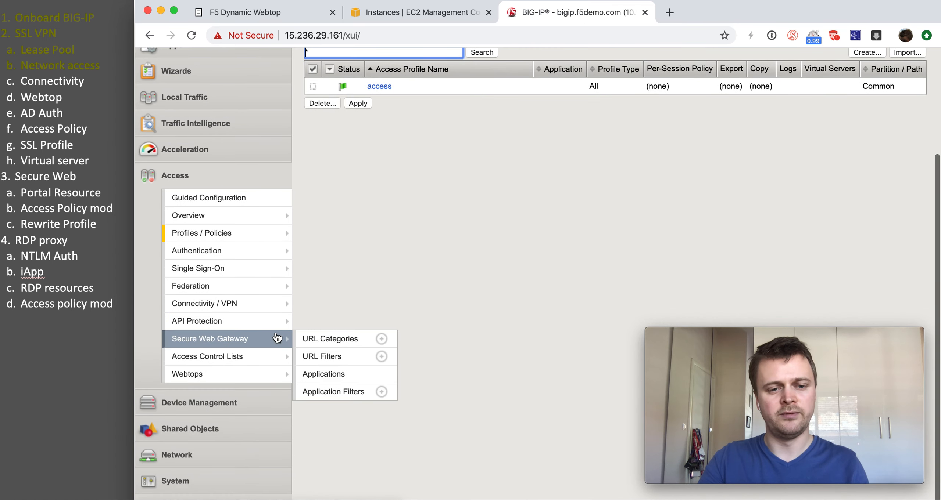
mouse_move(262, 372)
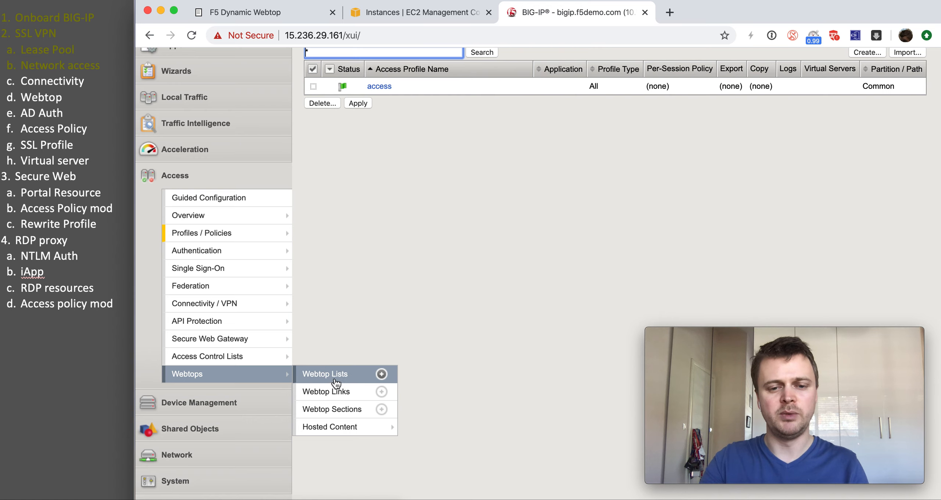
left_click(381, 374)
Step: Create the Full webtop Remote-portal with Show URL Entry Field enabled
left_click(481, 207)
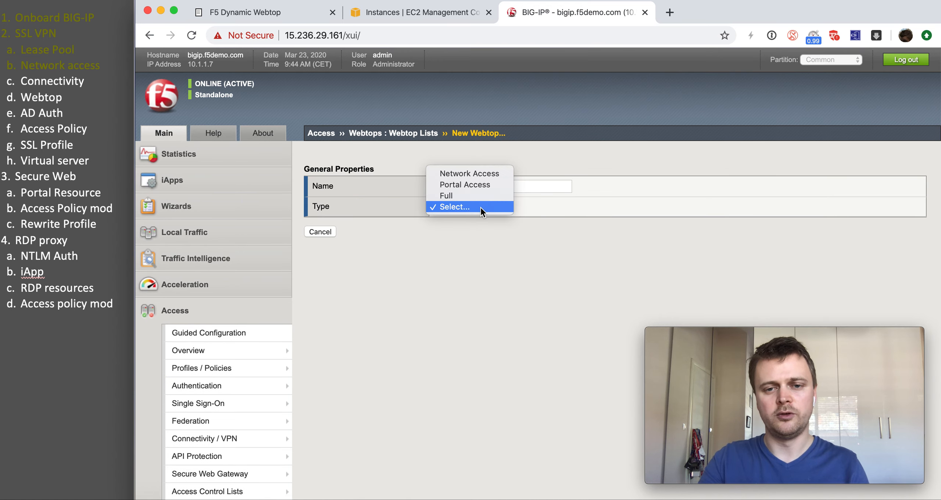
left_click(477, 197)
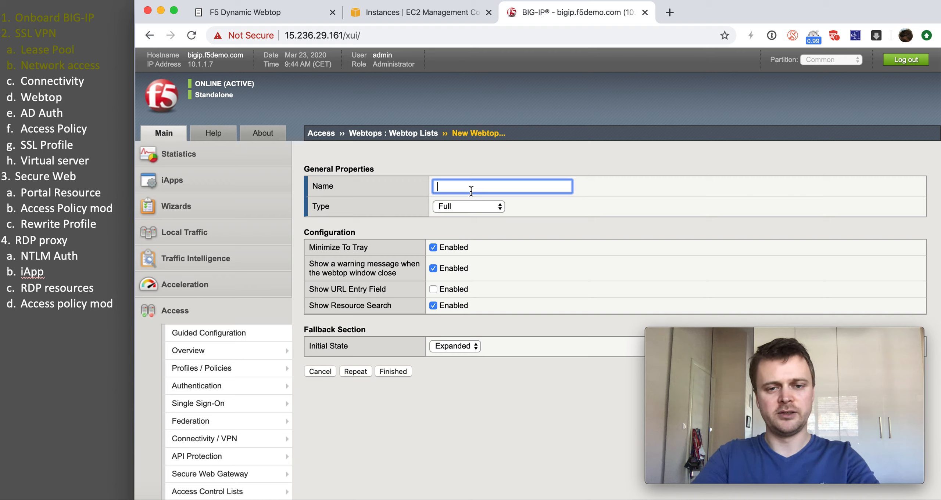
type("W")
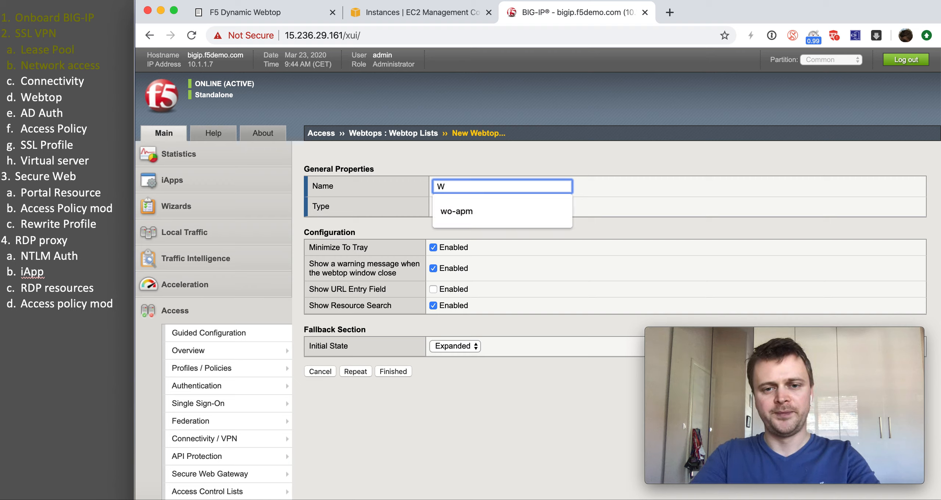
key("BackSpace")
type("Remote")
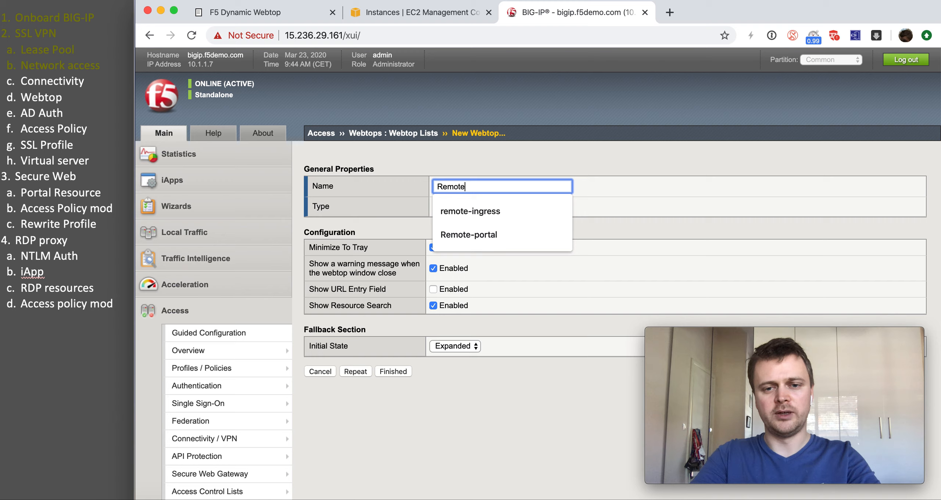
type("-")
key("Down")
key("Down")
key("Return")
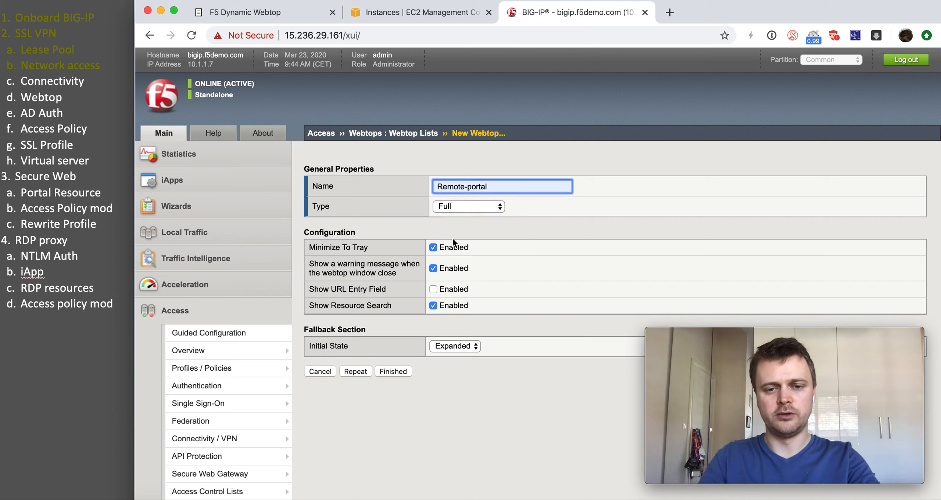
left_click(433, 289)
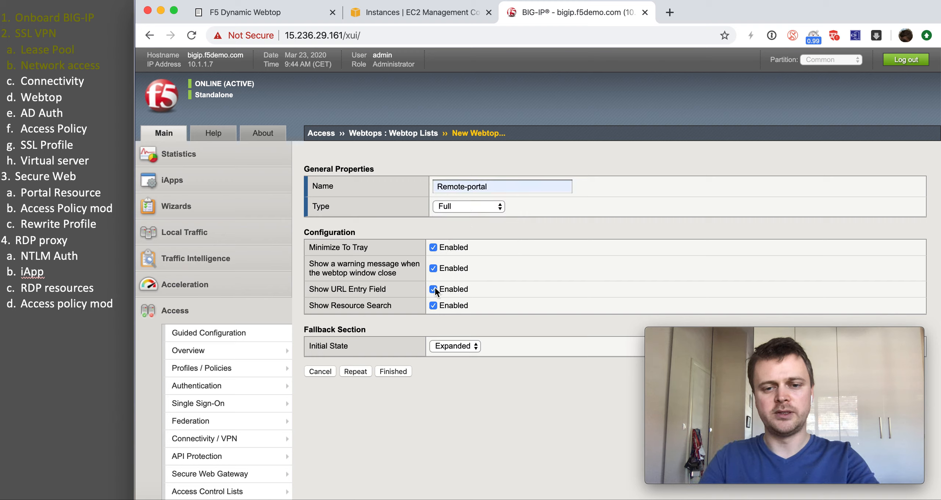
left_click(391, 372)
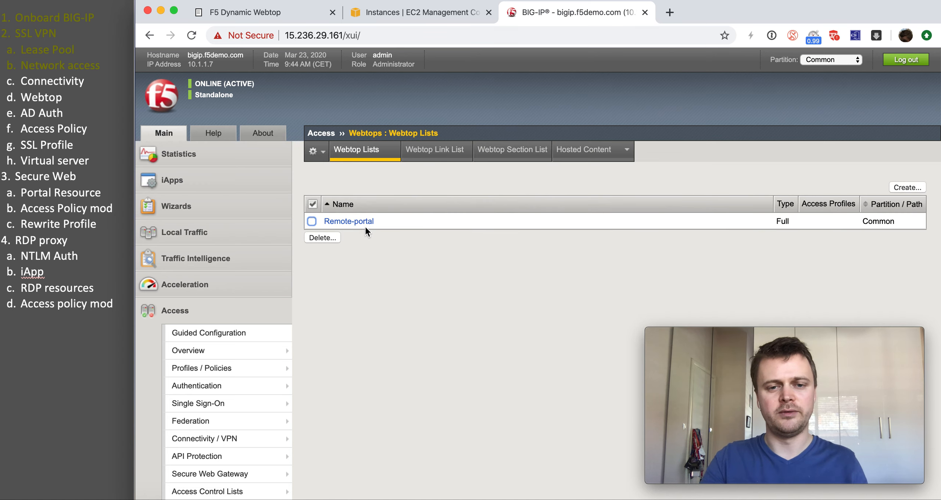
Step: Name the new Active Directory server AD-auth with domain name f5demo.com
scroll(335, 235, "down", 3)
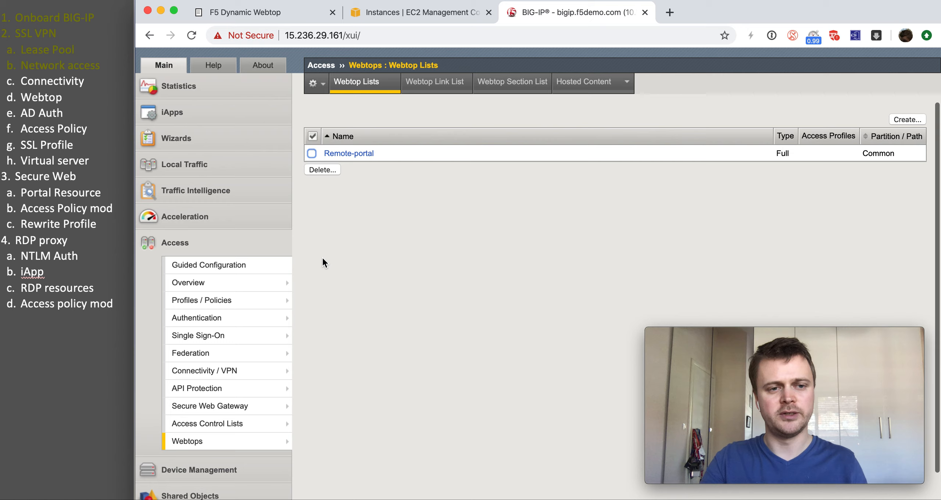
mouse_move(257, 319)
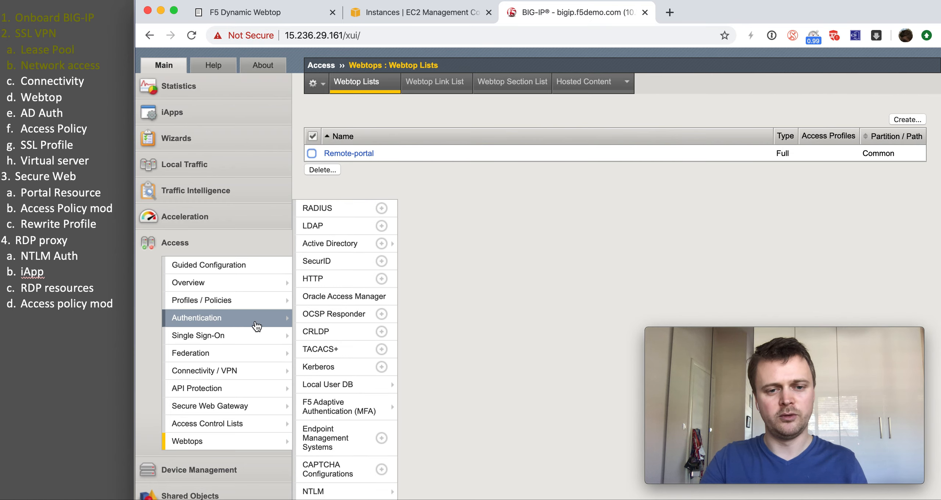
mouse_move(347, 253)
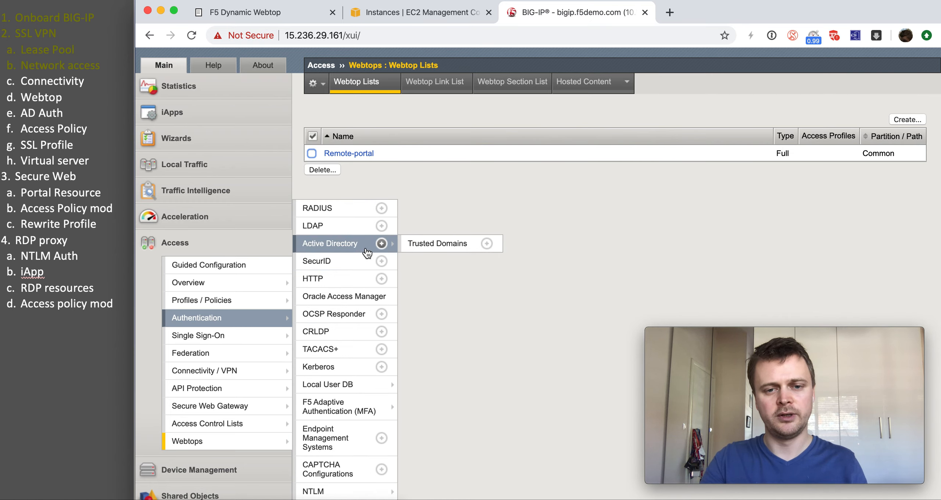
left_click(378, 245)
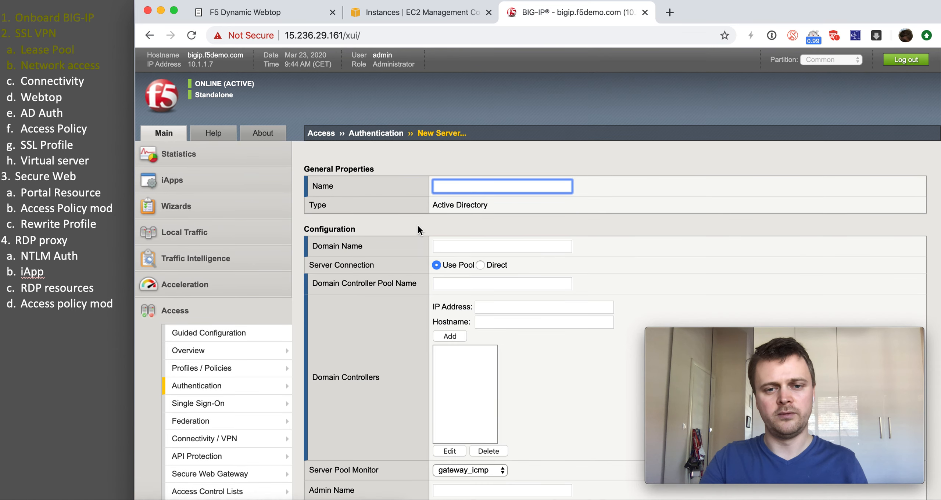
type("A")
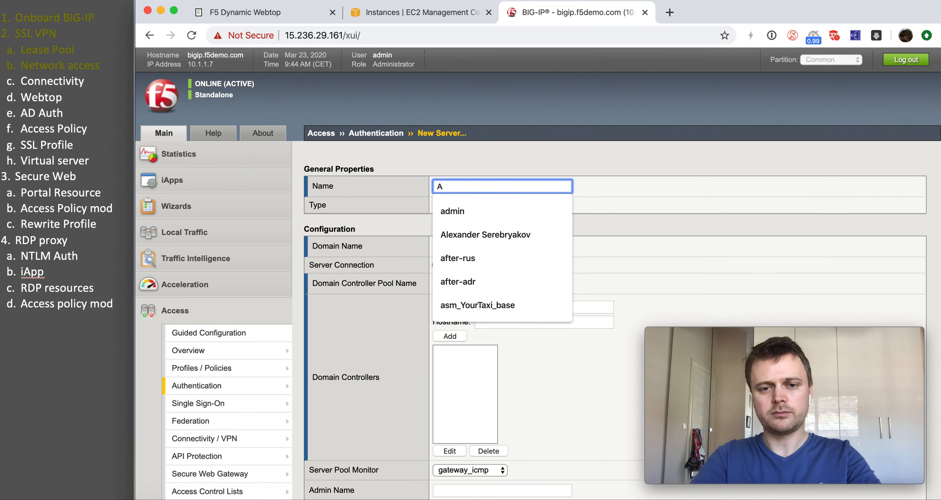
type("D-auth")
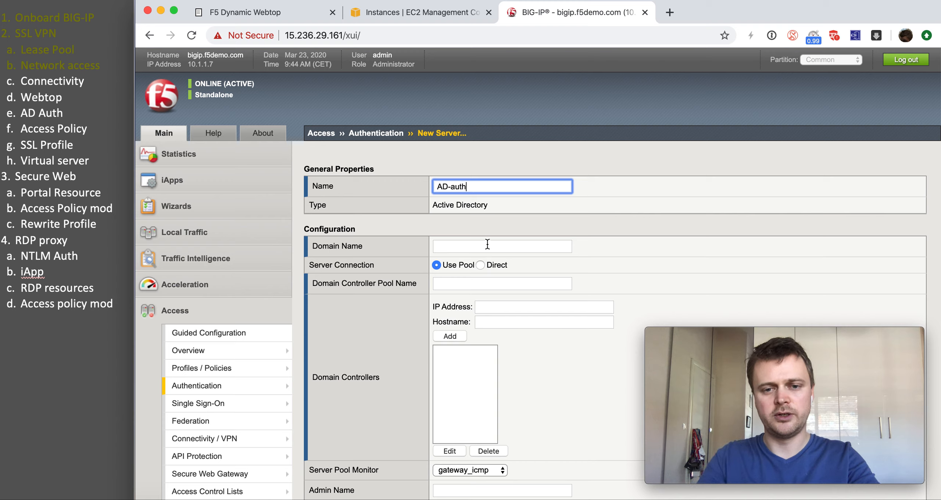
left_click(487, 245)
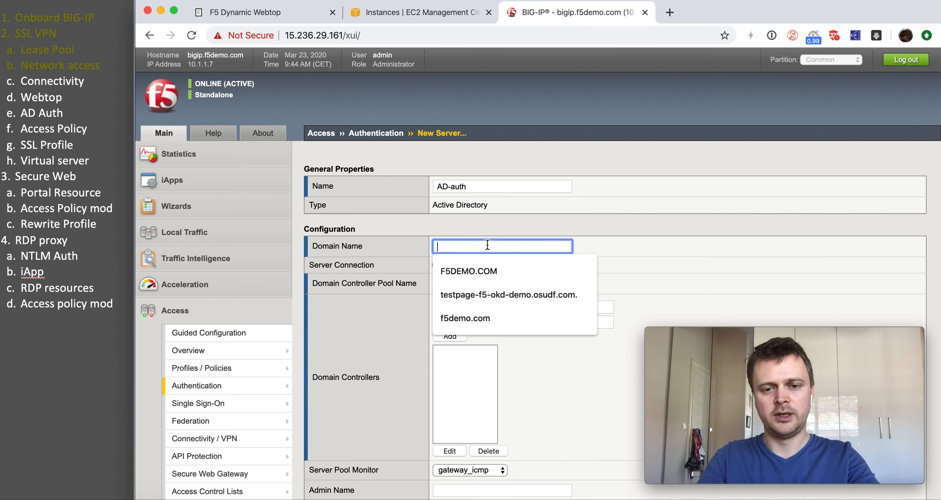
left_click(474, 322)
Step: Connect it directly to domain controller 10.1.20.10 and save the server
left_click(490, 288)
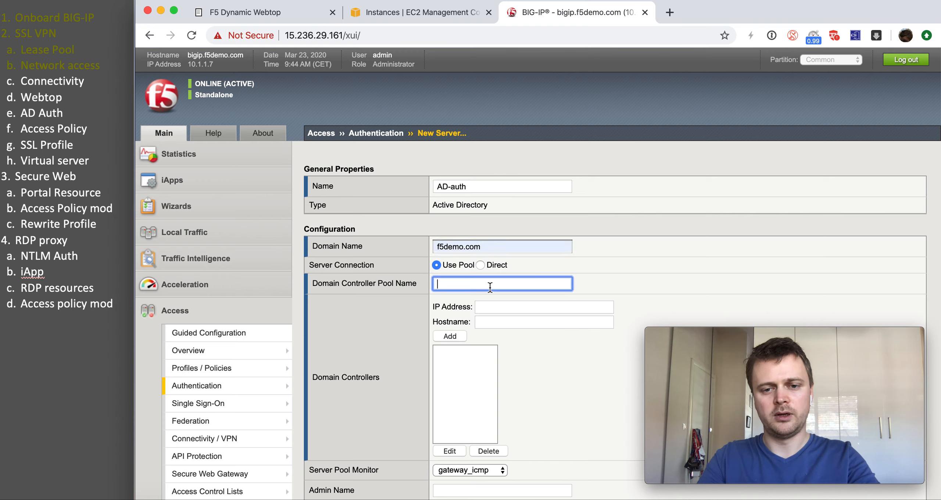
left_click(481, 265)
left_click(483, 284)
left_click(485, 327)
scroll(456, 330, "down", 3)
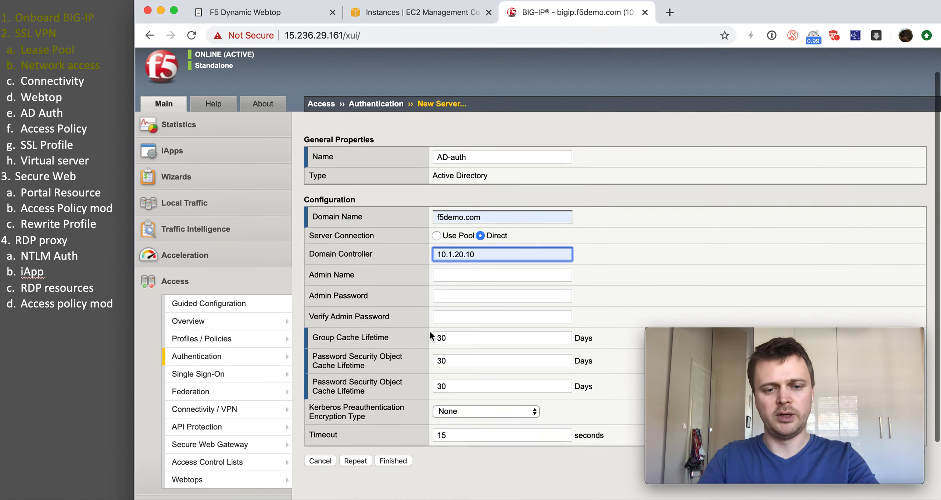
left_click(405, 435)
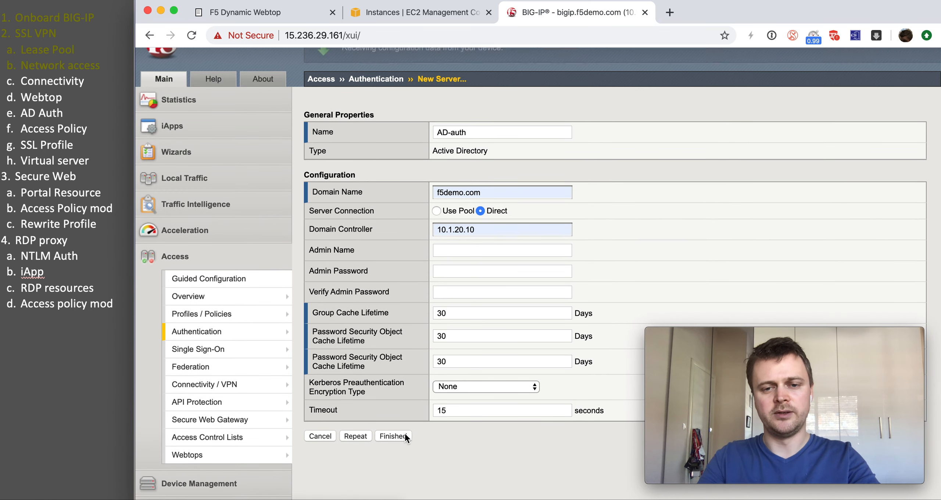
scroll(432, 254, "up", 2)
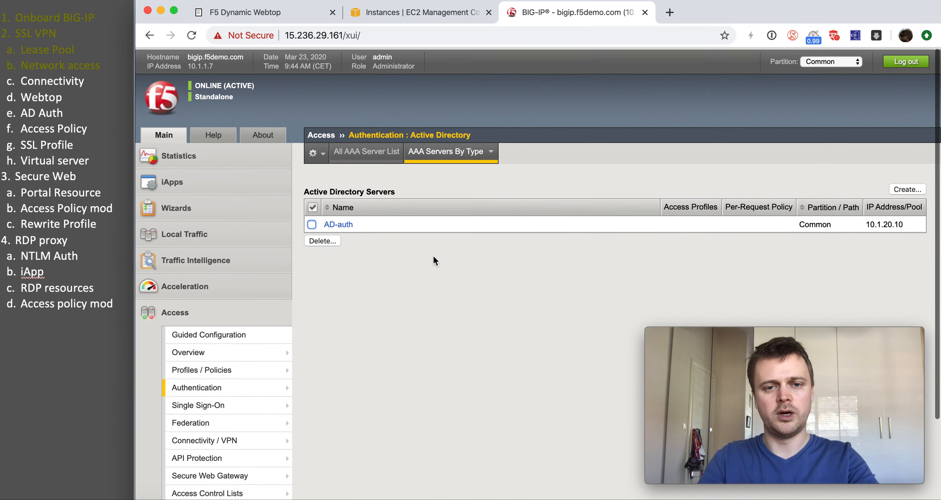
Step: Mark the completed agenda items as done in the notes
left_click_drag(77, 115, 17, 85)
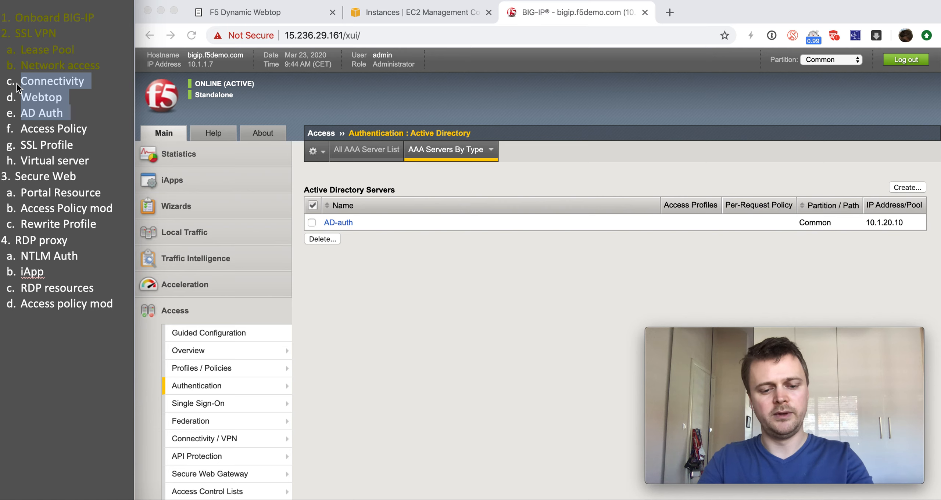
key("super+y")
left_click(325, 253)
Step: Start a new access profile named remote-access with profile type All
mouse_move(239, 393)
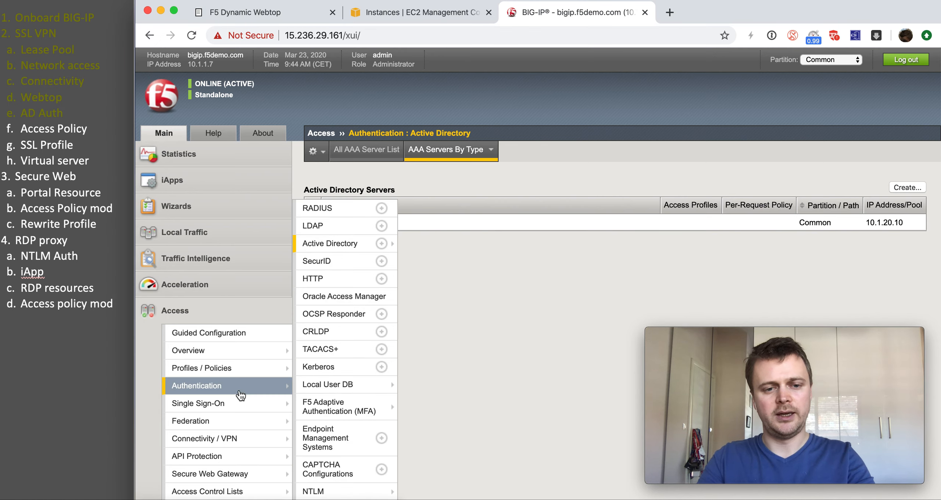
left_click(381, 378)
type("REmot")
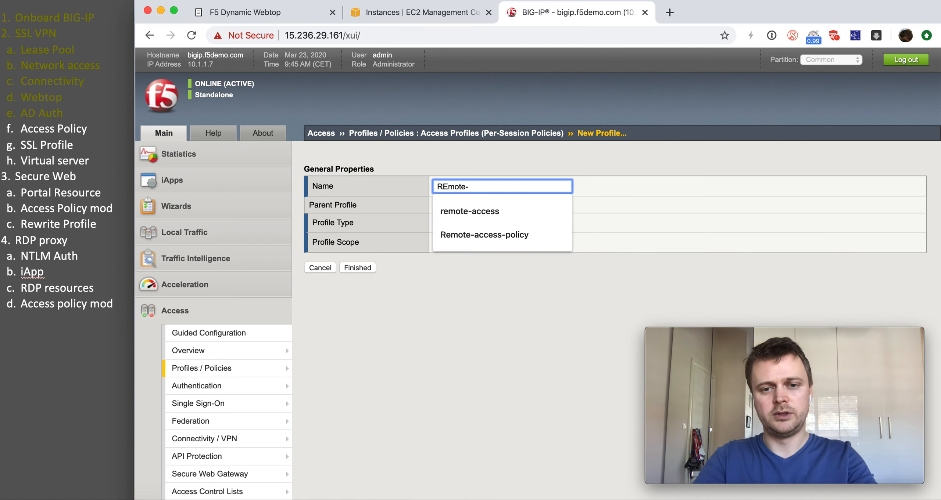
type("e-")
left_click(477, 212)
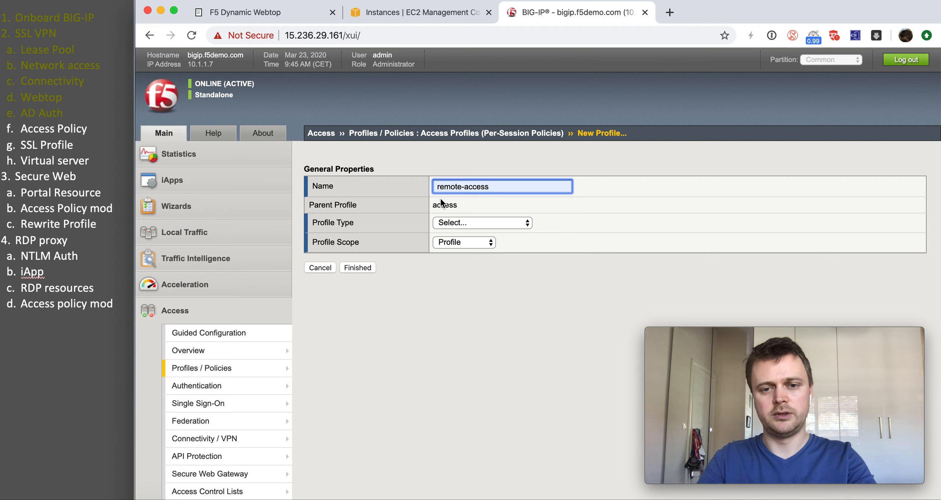
left_click(496, 222)
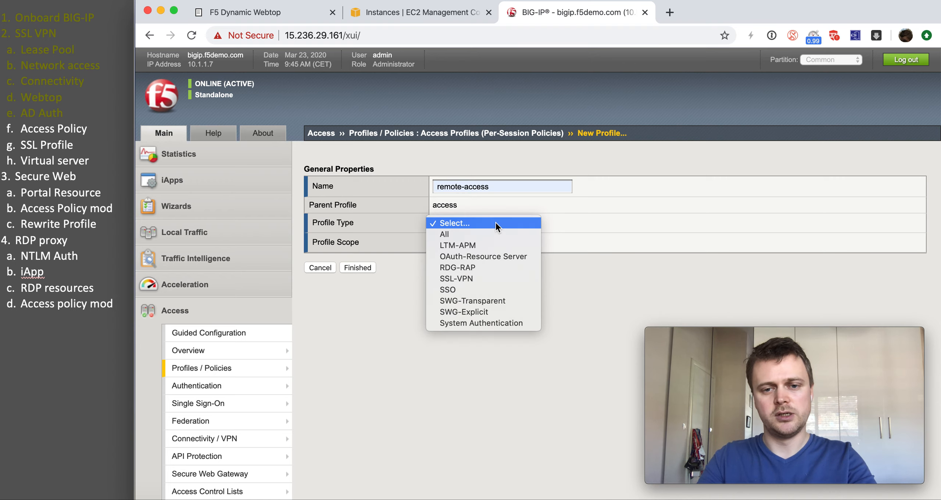
left_click(472, 234)
Step: Add English to the profile's accepted languages and save it
scroll(480, 335, "down", 15)
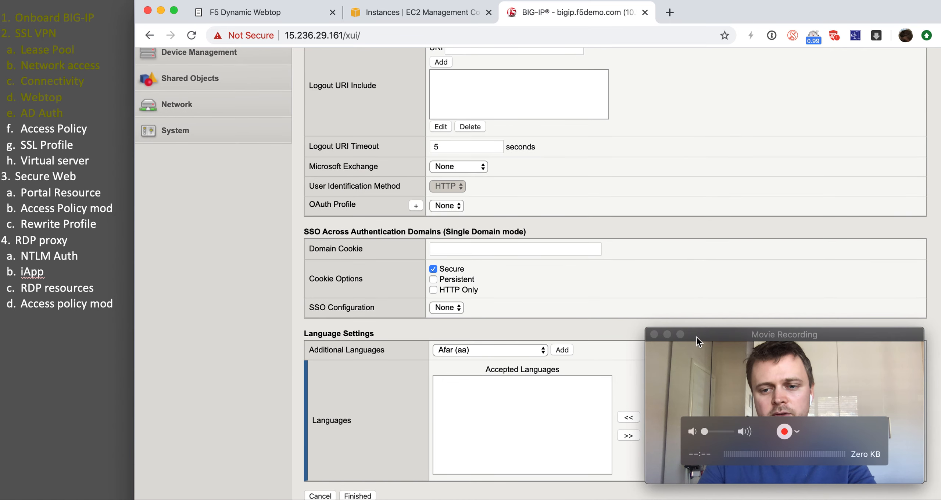
left_click_drag(698, 336, 716, 336)
left_click(643, 399)
left_click(653, 384)
left_click(628, 417)
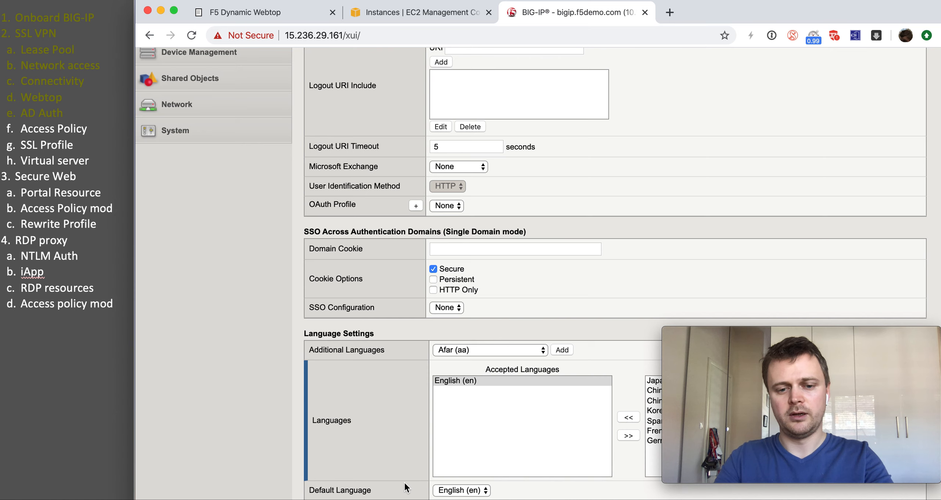
scroll(515, 441, "down", 2)
left_click(367, 497)
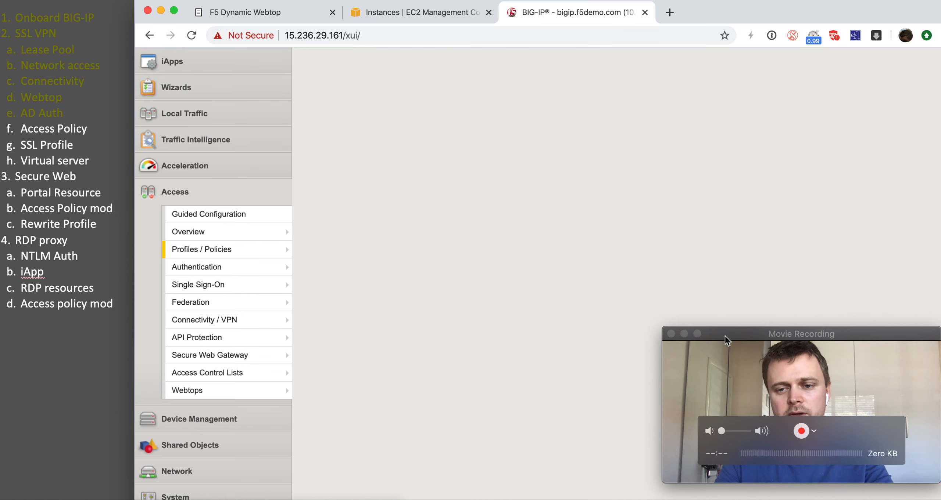
left_click_drag(724, 336, 713, 336)
scroll(459, 275, "up", 5)
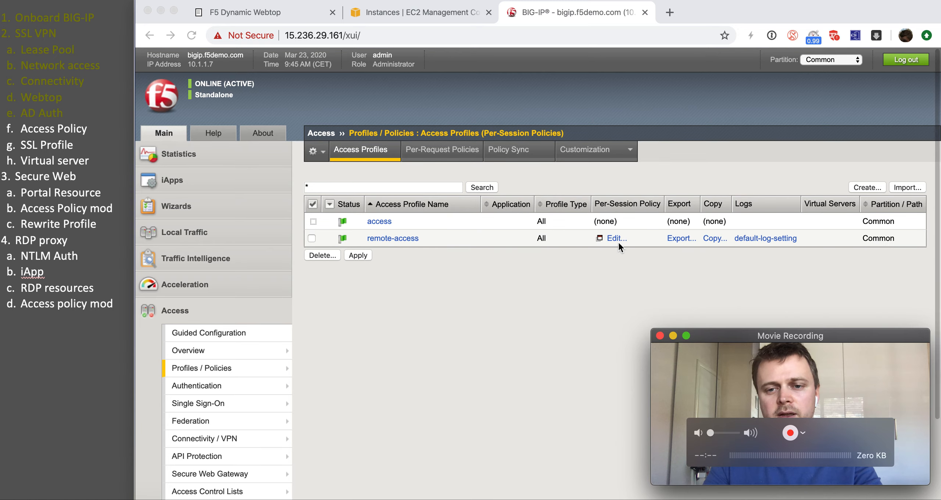
left_click(607, 264)
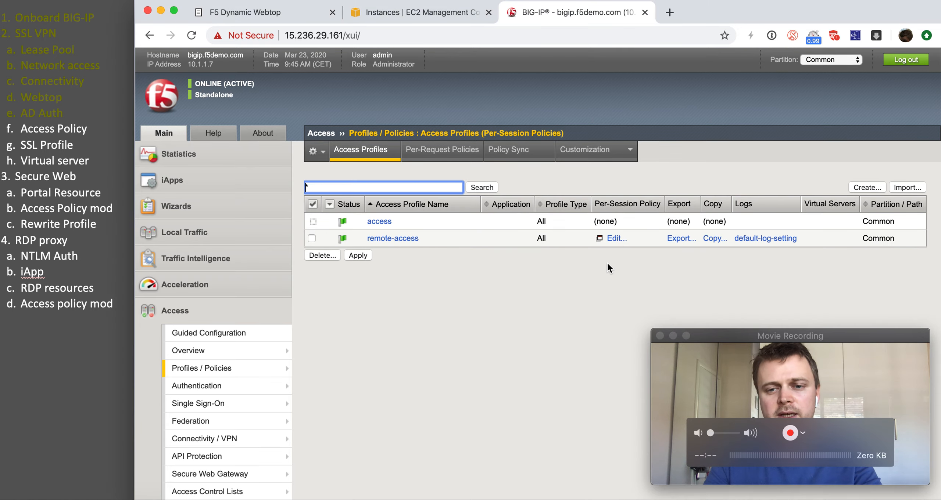
Step: Open the remote-access policy in the Visual Policy Editor and change its fallback ending from Deny to Allow
left_click(613, 242)
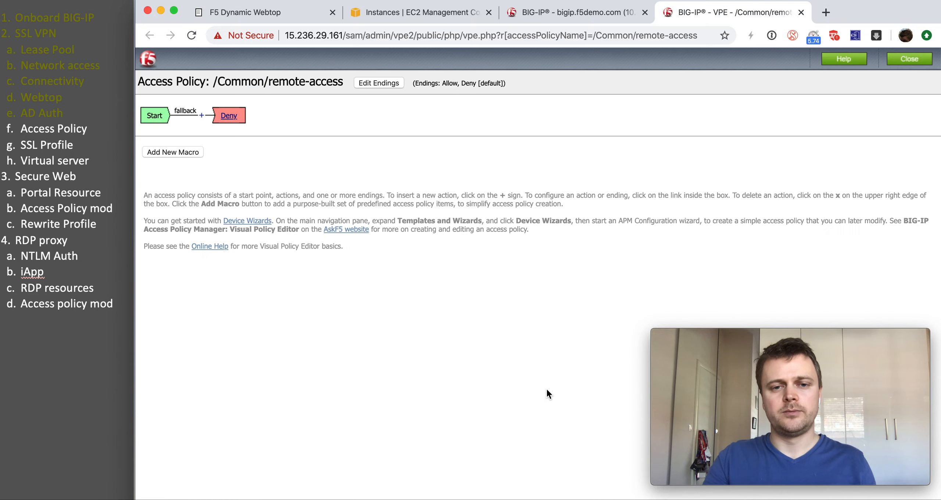
left_click(228, 116)
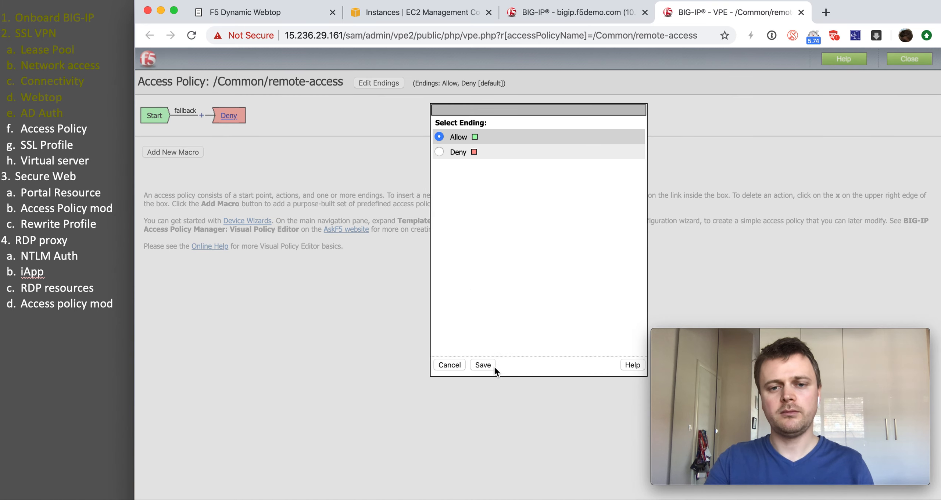
left_click(477, 364)
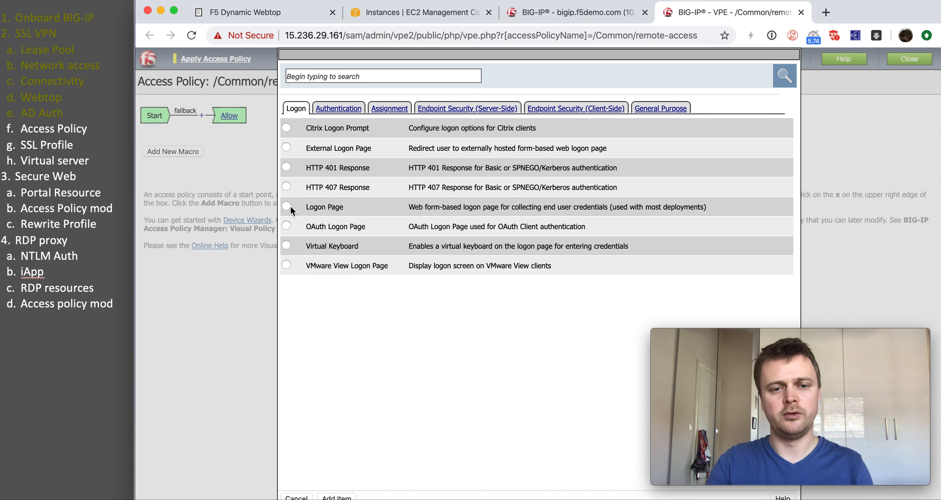
Step: Insert a Logon Page after Start with Split domain from username set to Yes
left_click(335, 498)
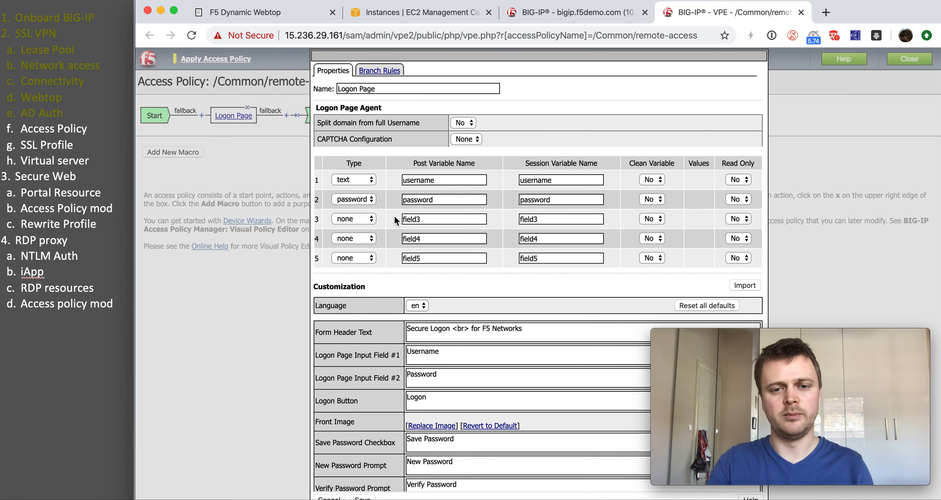
left_click(460, 124)
left_click(464, 133)
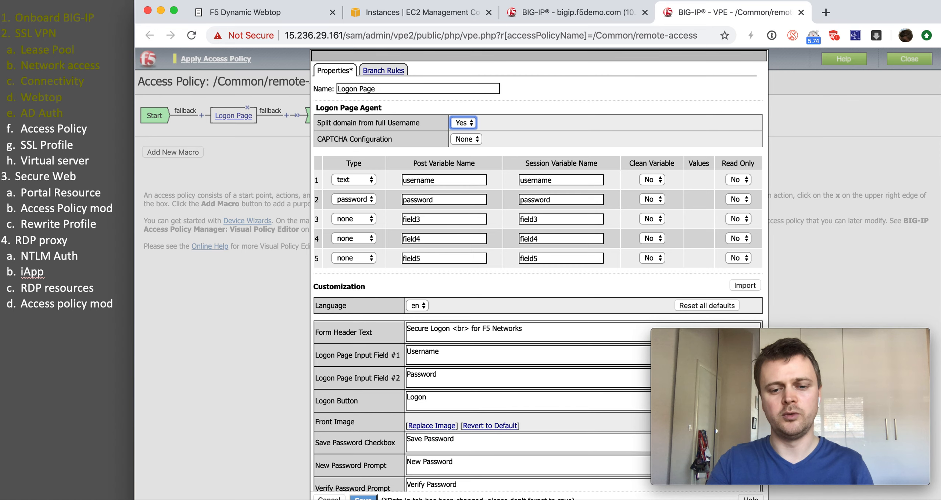
left_click(364, 497)
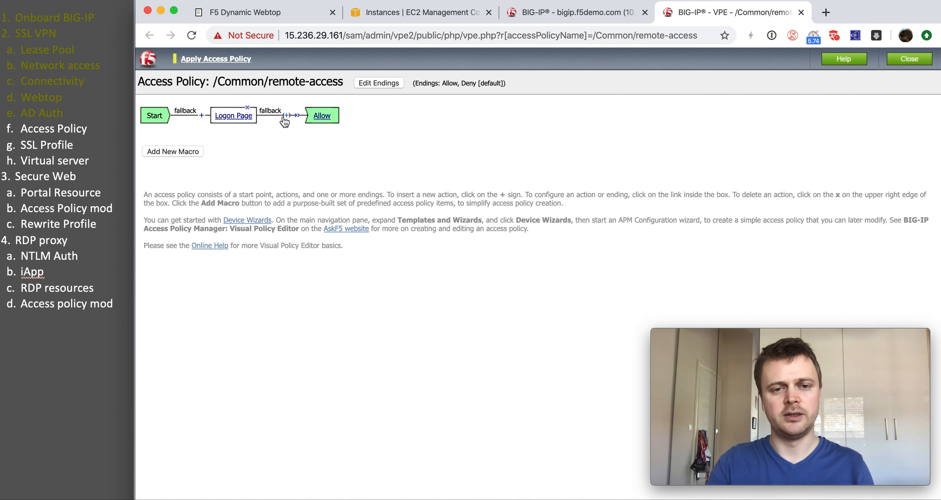
Step: Add an AD Auth step after the Logon Page using server /Common/AD-auth
left_click(287, 116)
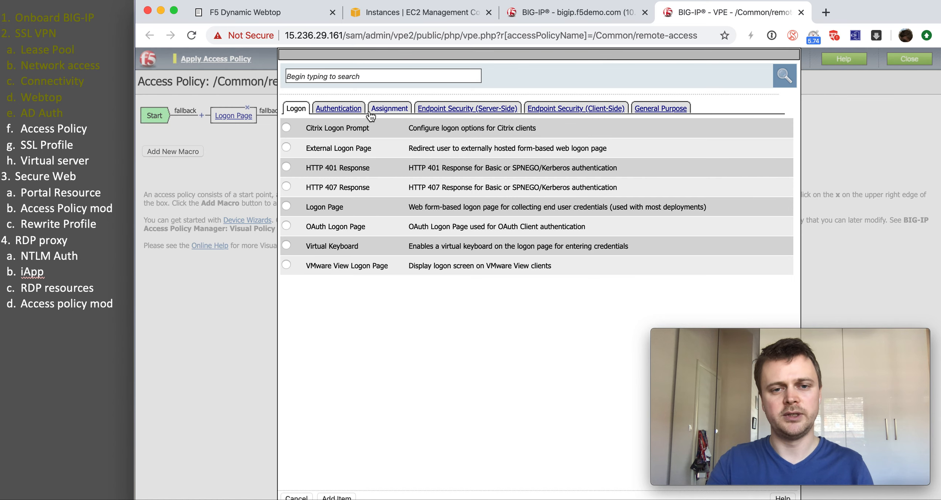
left_click(361, 110)
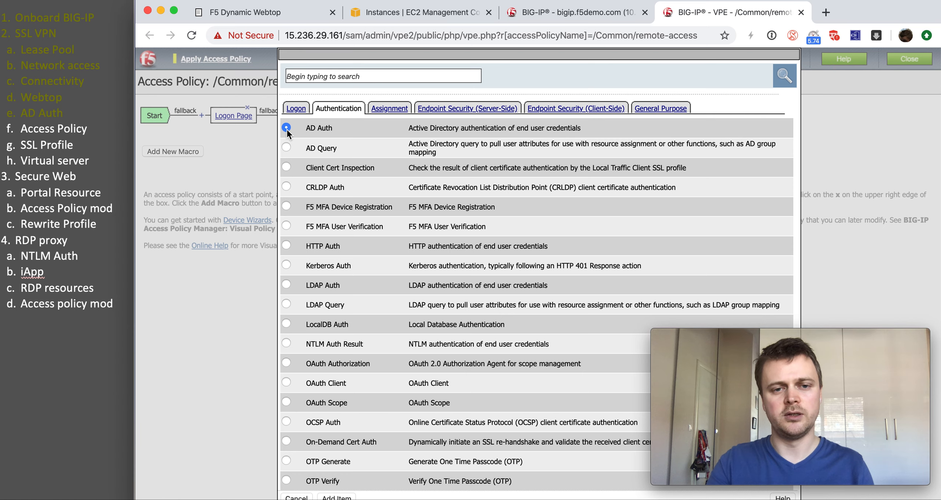
scroll(287, 129, "down", 4)
left_click(342, 497)
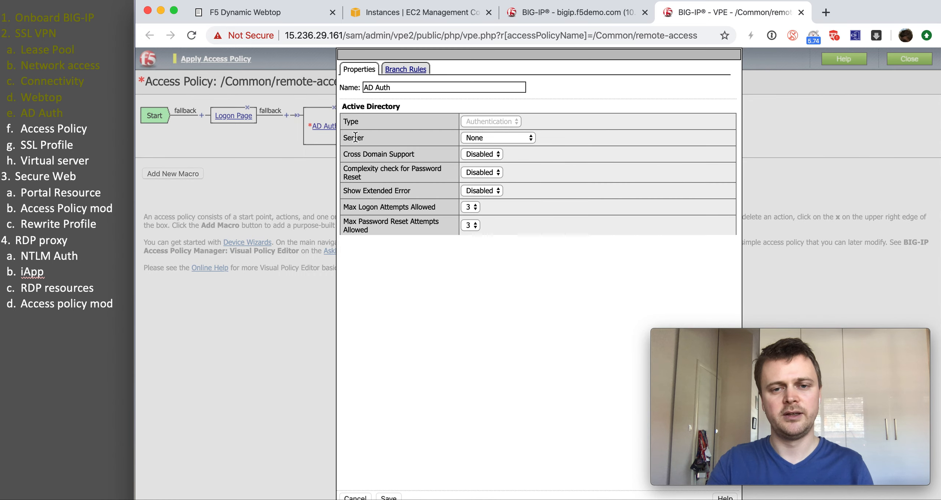
left_click(474, 135)
left_click(486, 145)
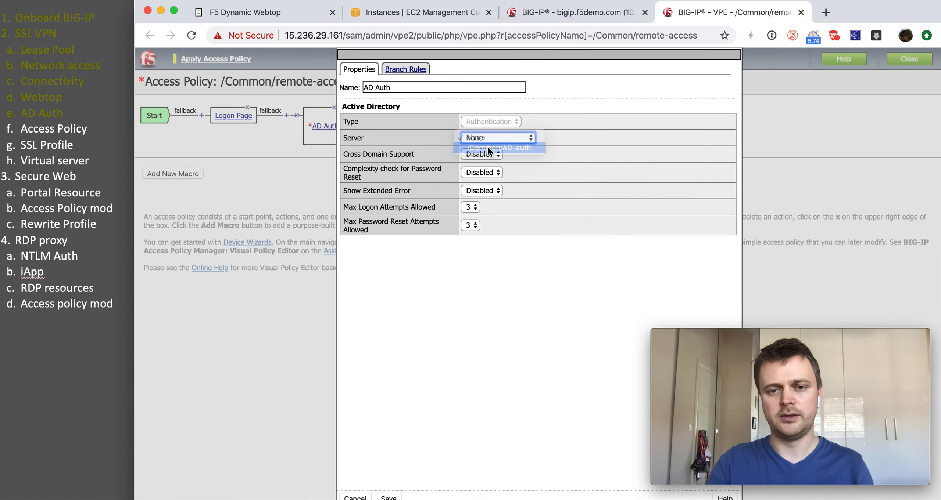
left_click(398, 496)
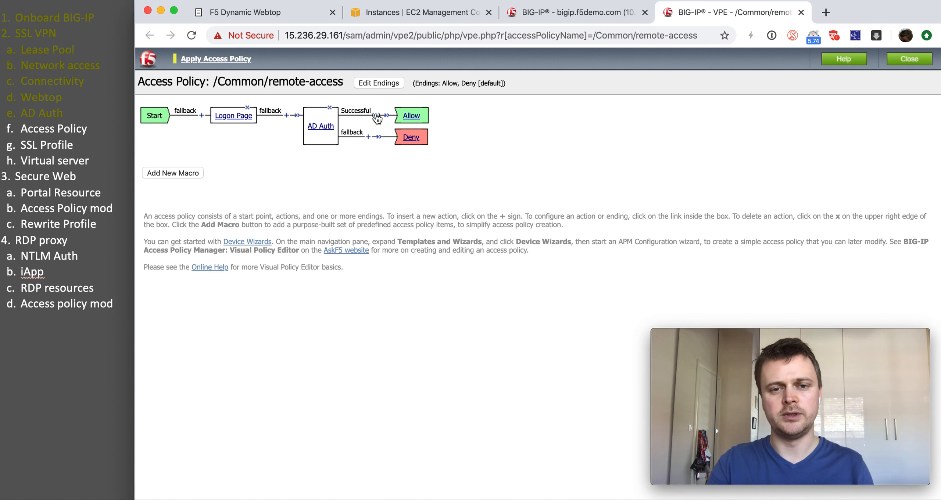
left_click(377, 116)
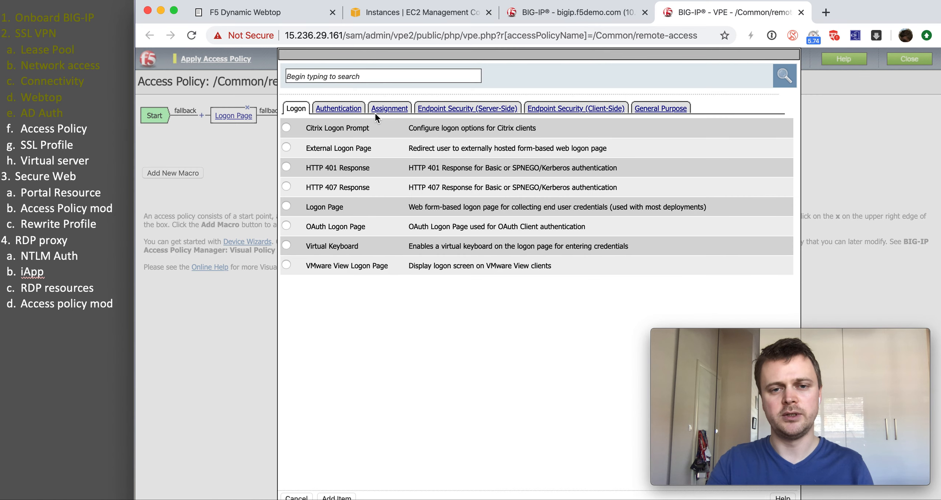
Step: Add Advanced Resource Assign granting Remote-portal webtop and VPN-settings network access, then apply the policy
left_click(389, 109)
left_click(285, 167)
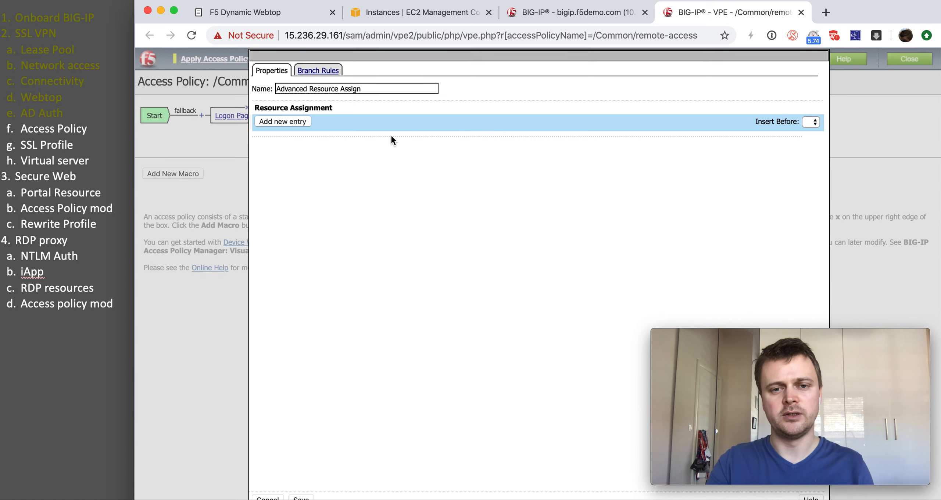
left_click(300, 121)
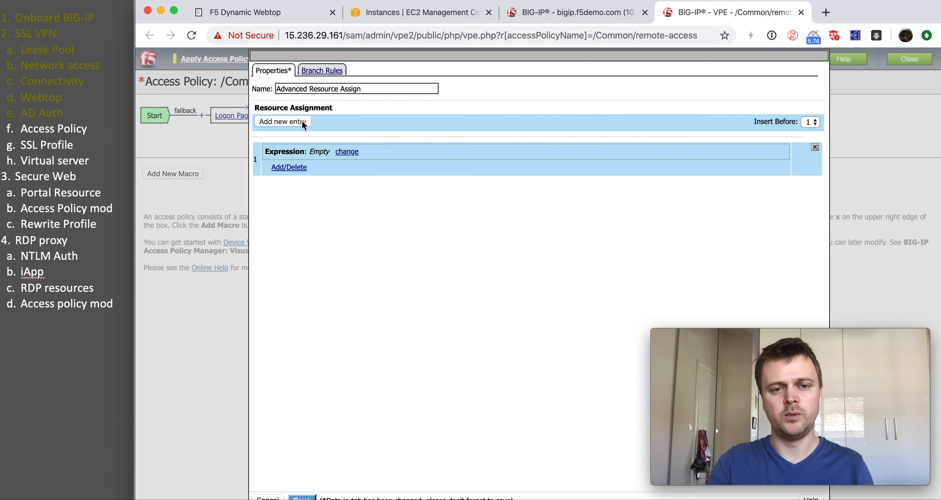
left_click(299, 171)
left_click(375, 114)
left_click(262, 151)
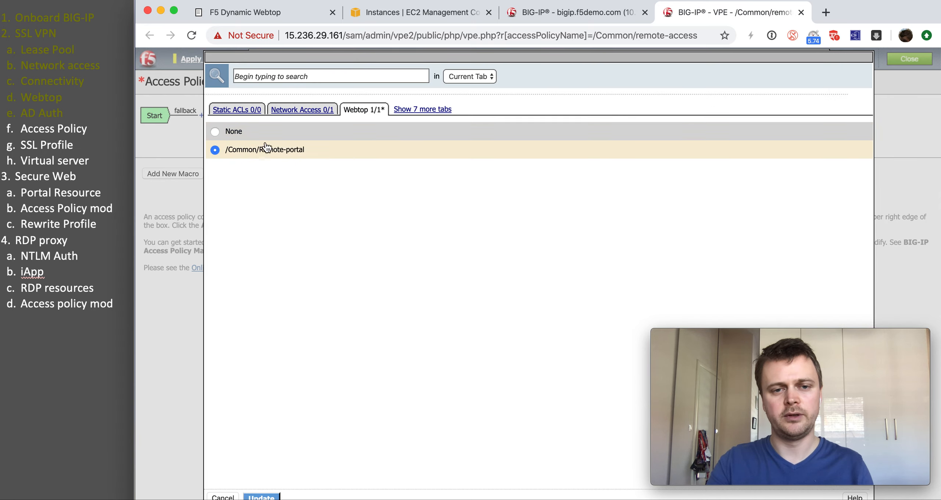
left_click(289, 114)
left_click(215, 132)
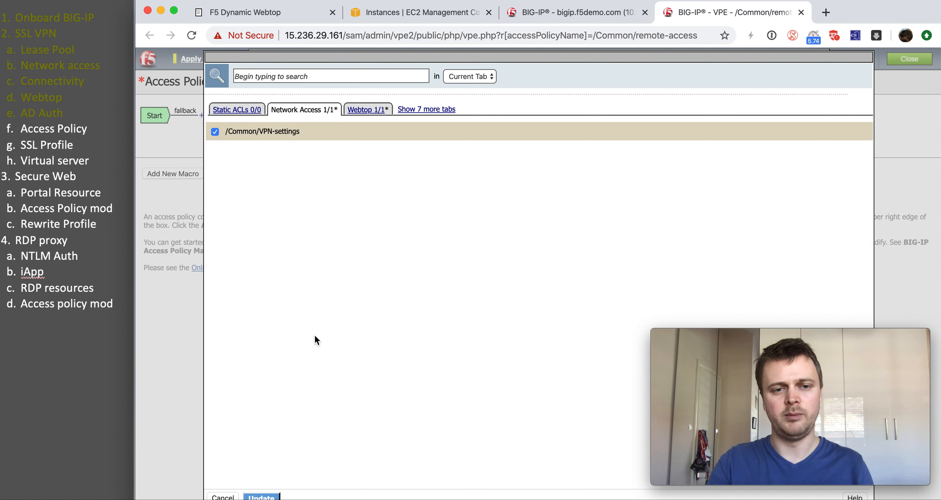
left_click(261, 497)
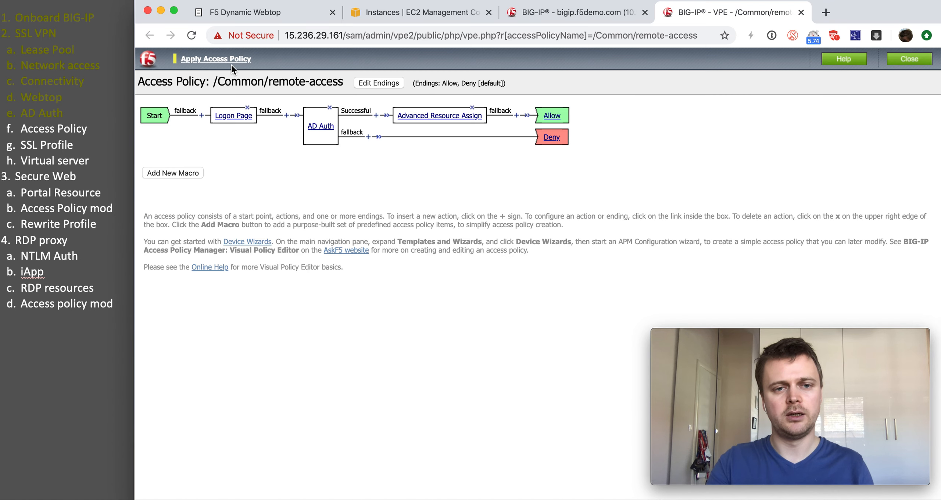
left_click(228, 61)
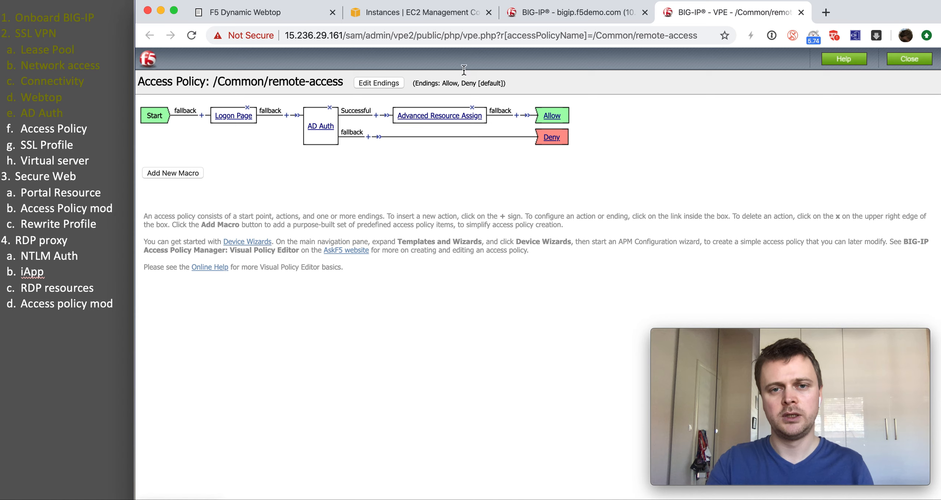
left_click(546, 14)
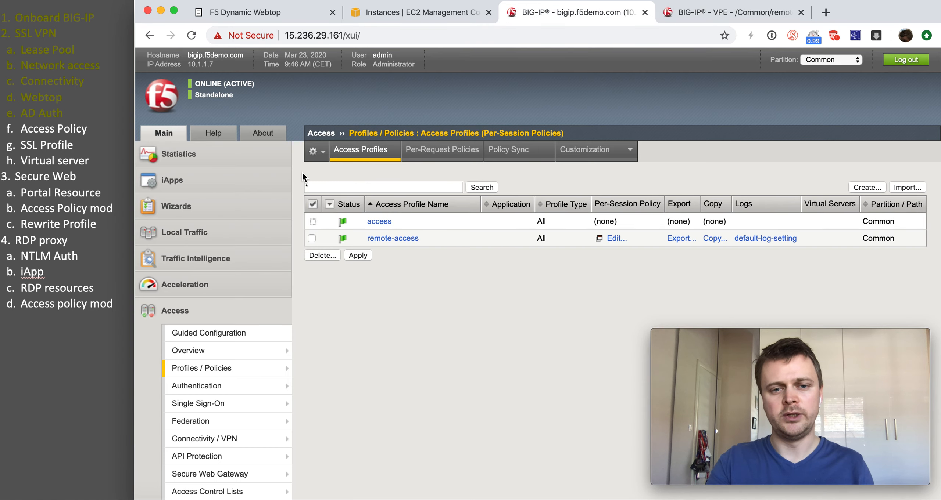
Step: Start a new client SSL profile named f5demo-cssl
left_click(247, 234)
mouse_move(246, 290)
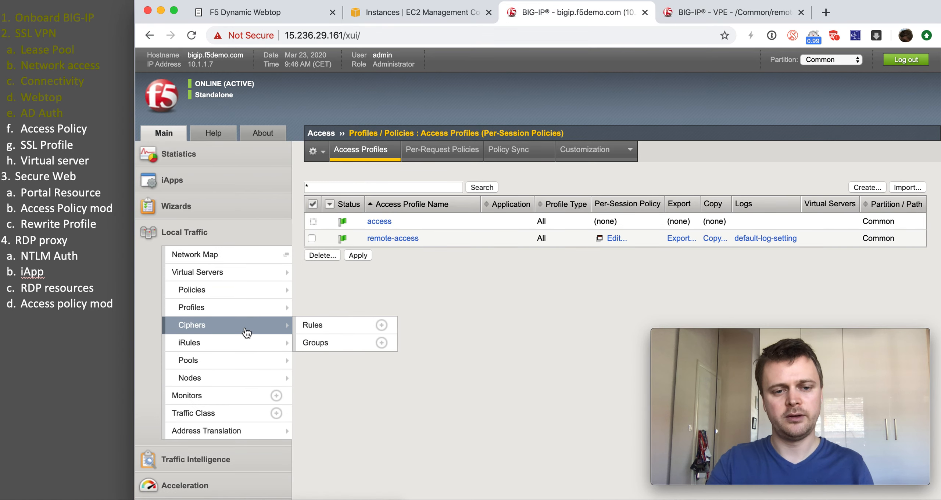
mouse_move(271, 347)
mouse_move(271, 310)
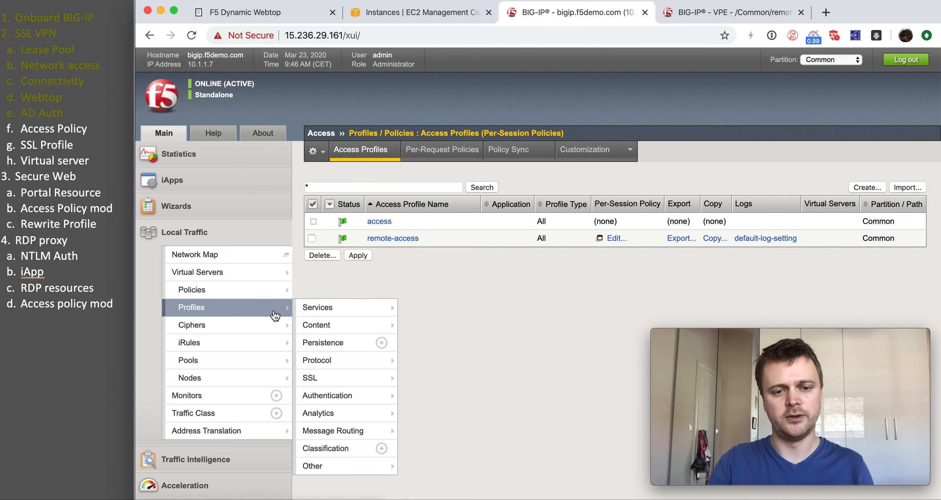
mouse_move(342, 379)
left_click(482, 380)
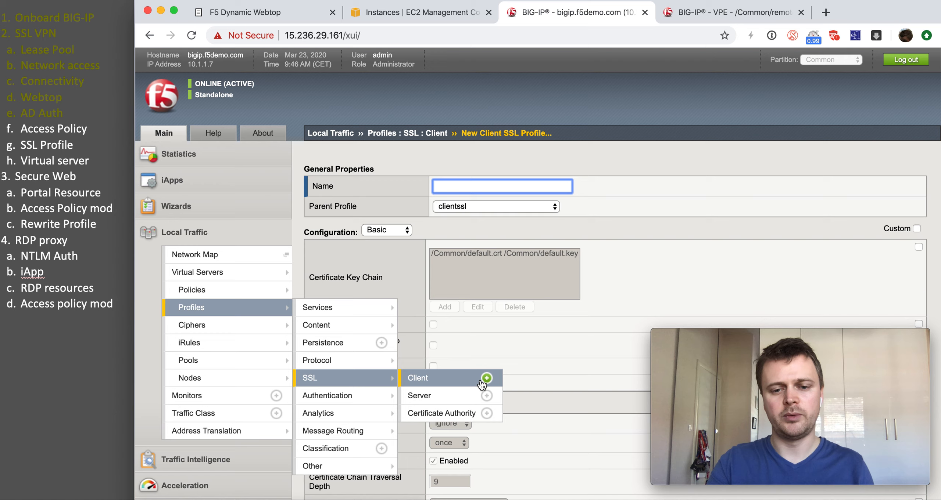
type("f5")
left_click(508, 209)
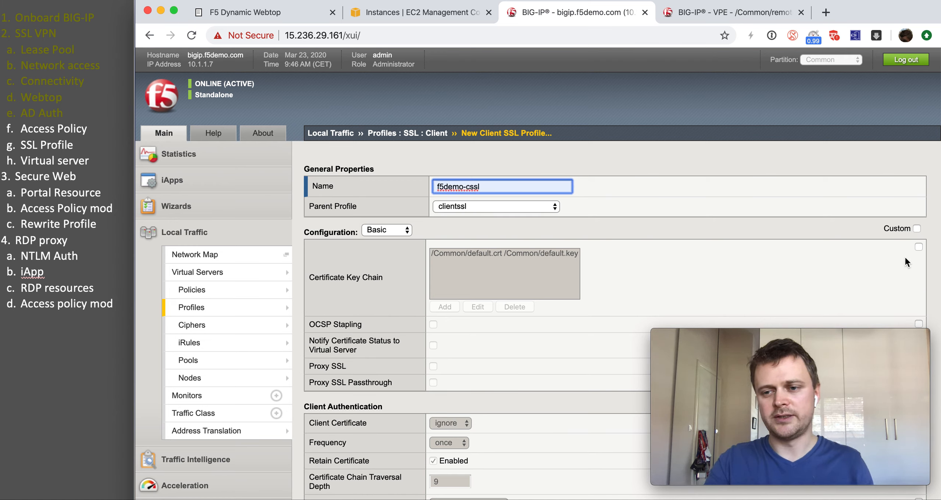
Step: Give it a custom key chain with the f5demo.com certificate and key, and save
left_click(918, 247)
left_click(454, 306)
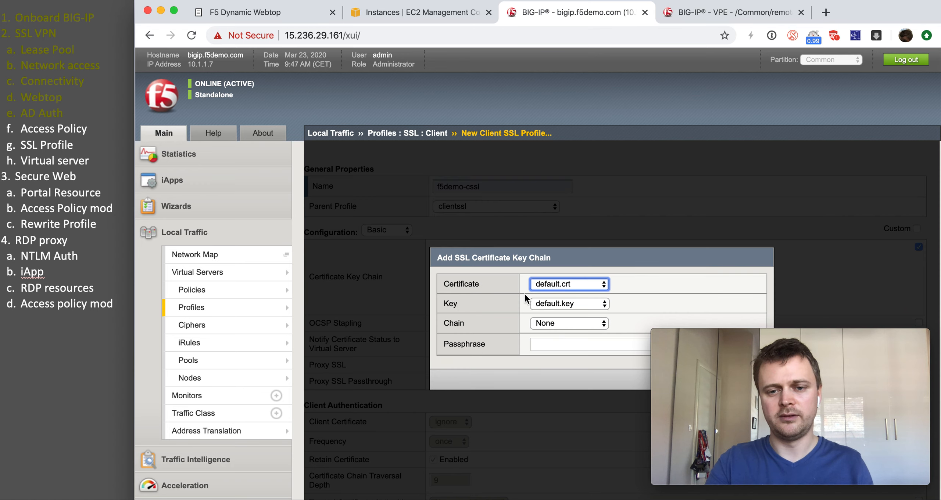
left_click(537, 285)
left_click(545, 319)
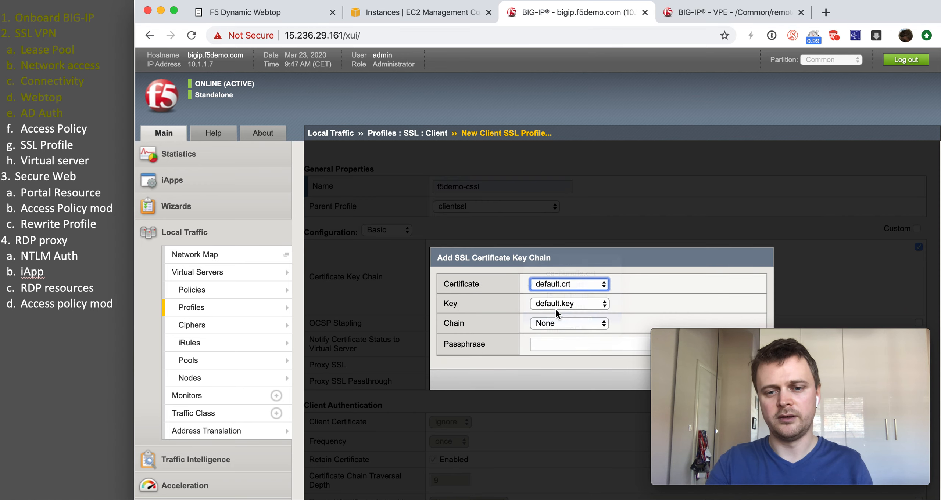
left_click(559, 305)
left_click(563, 323)
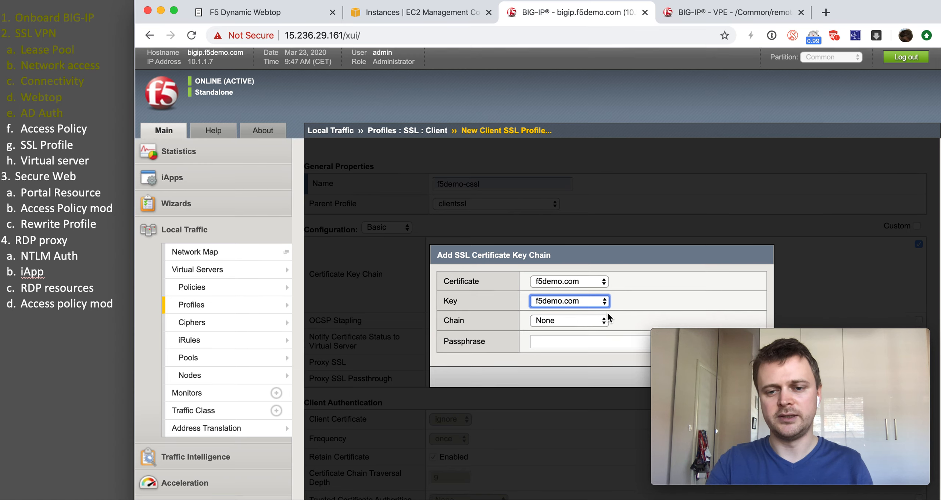
scroll(709, 279, "down", 4)
left_click(714, 230)
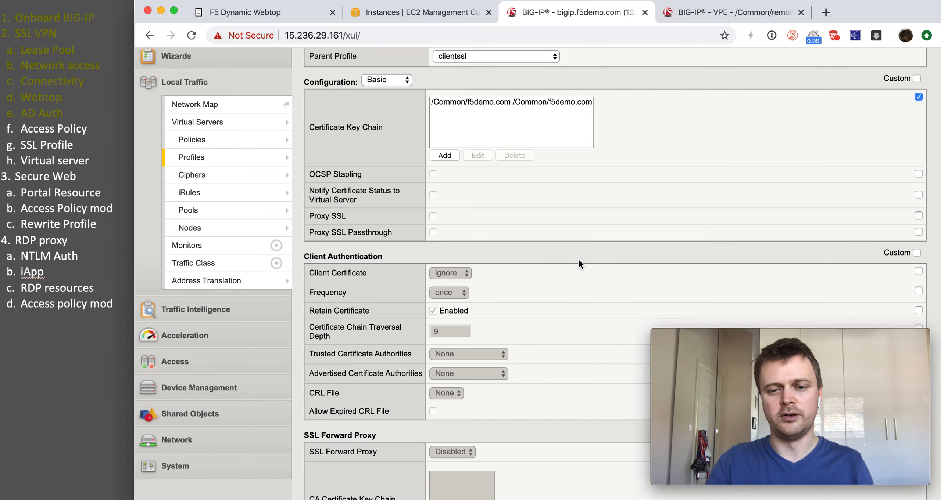
scroll(577, 258, "down", 10)
scroll(453, 359, "up", 15)
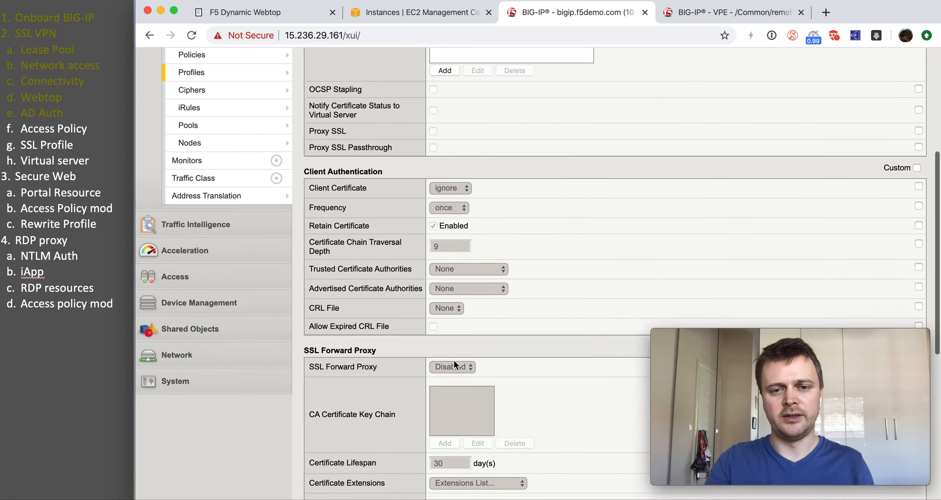
scroll(453, 359, "down", 15)
left_click(394, 496)
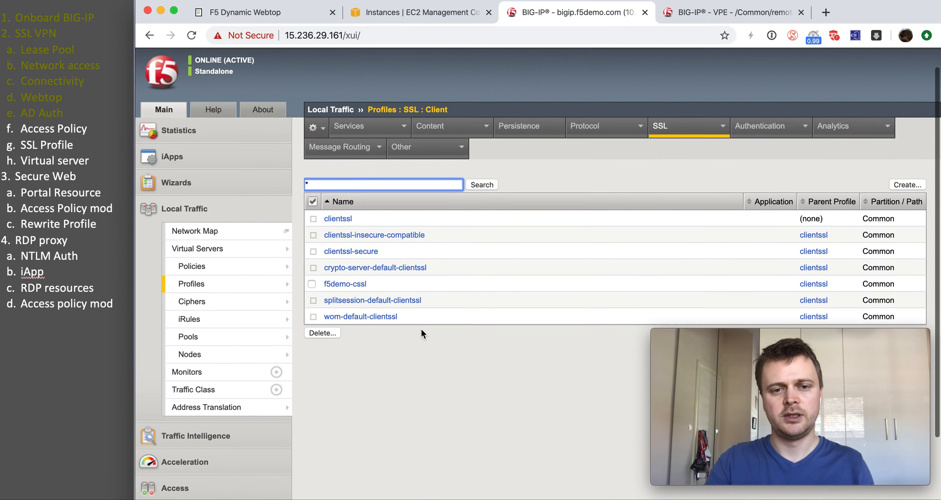
Step: Start a new virtual server named remote-ingress with destination address 10.1.10.100
scroll(422, 330, "up", 2)
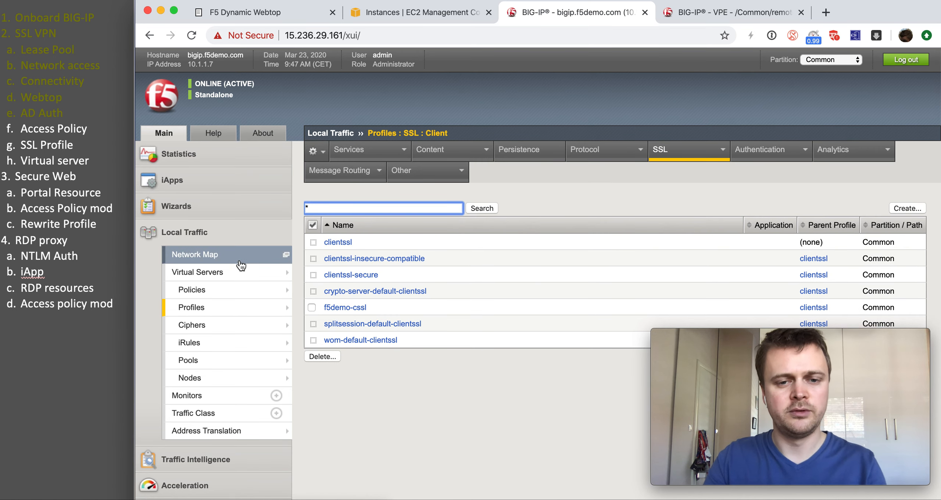
mouse_move(265, 274)
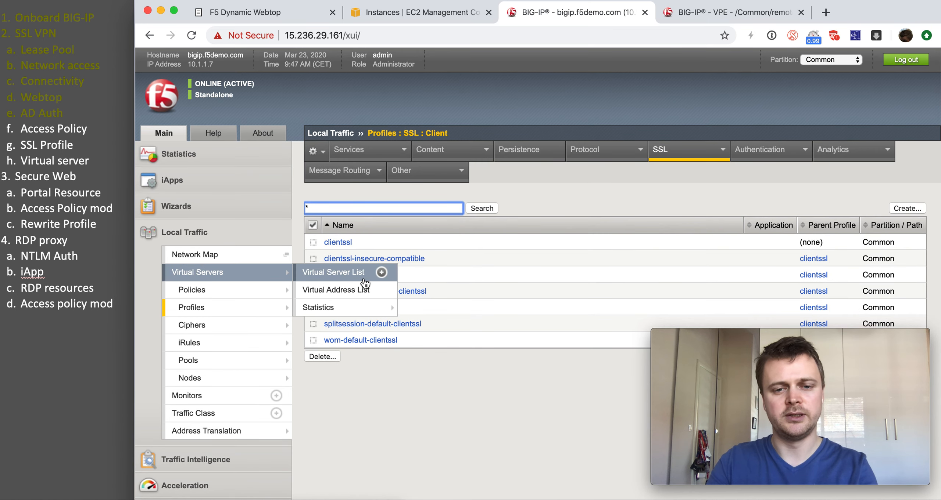
left_click(381, 273)
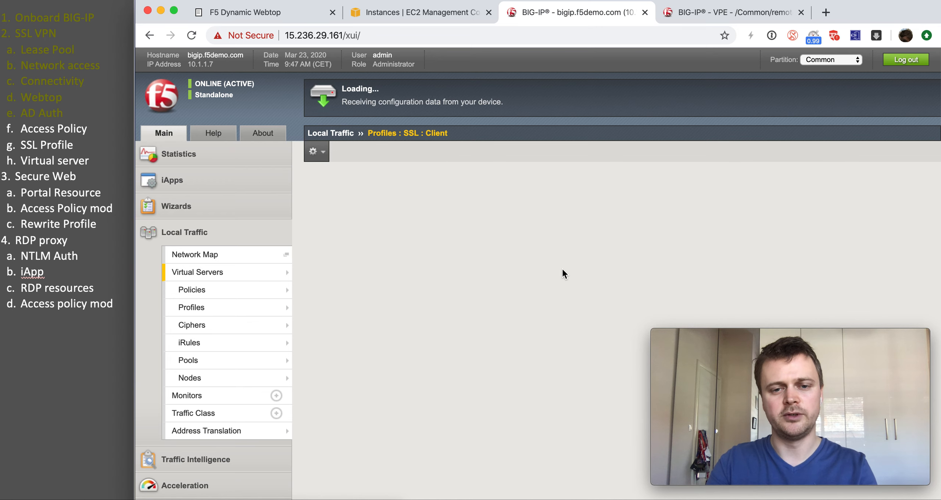
type("remo")
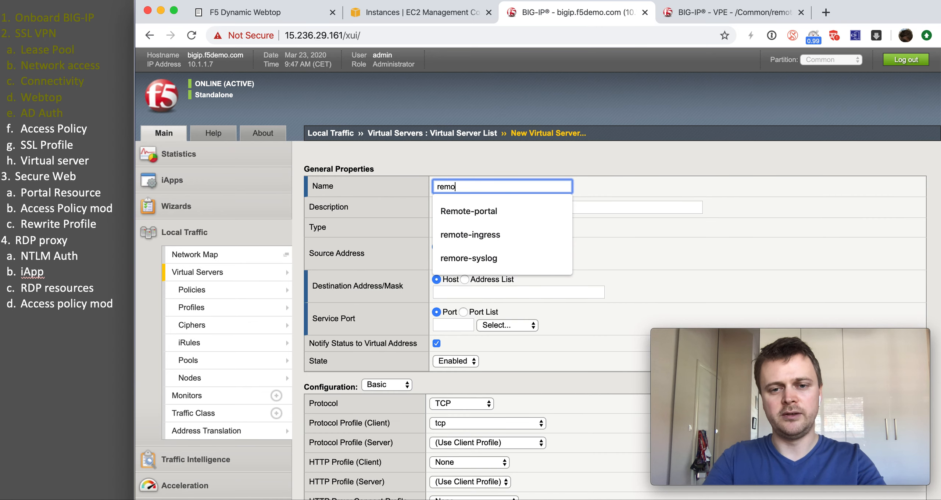
left_click(494, 231)
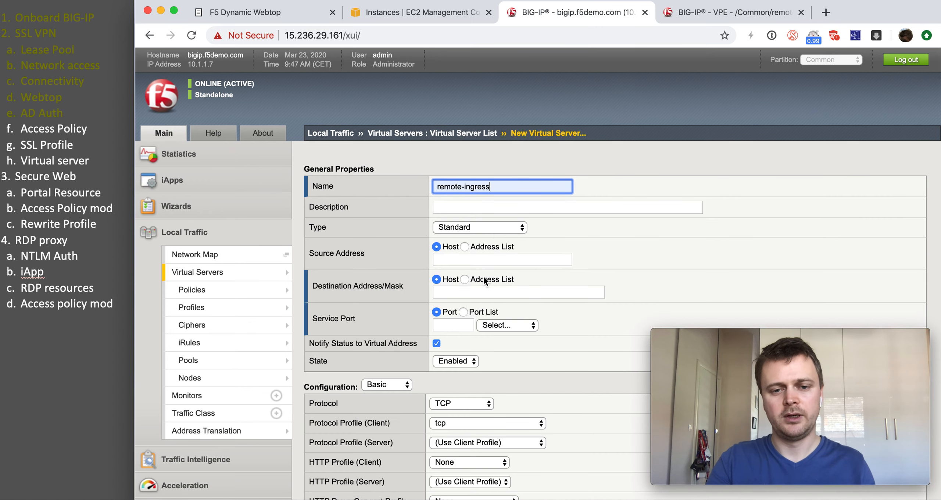
left_click(474, 291)
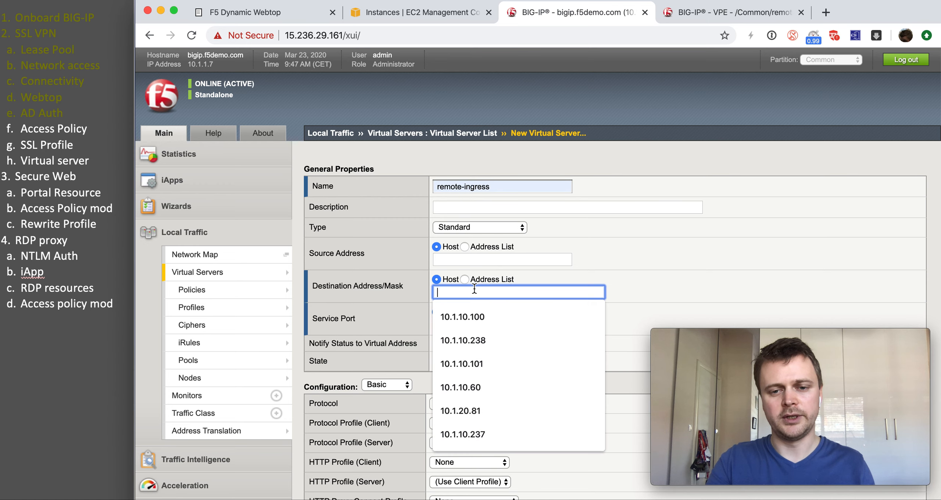
left_click(471, 314)
Step: Set the virtual server's service port to 443
scroll(376, 309, "down", 1)
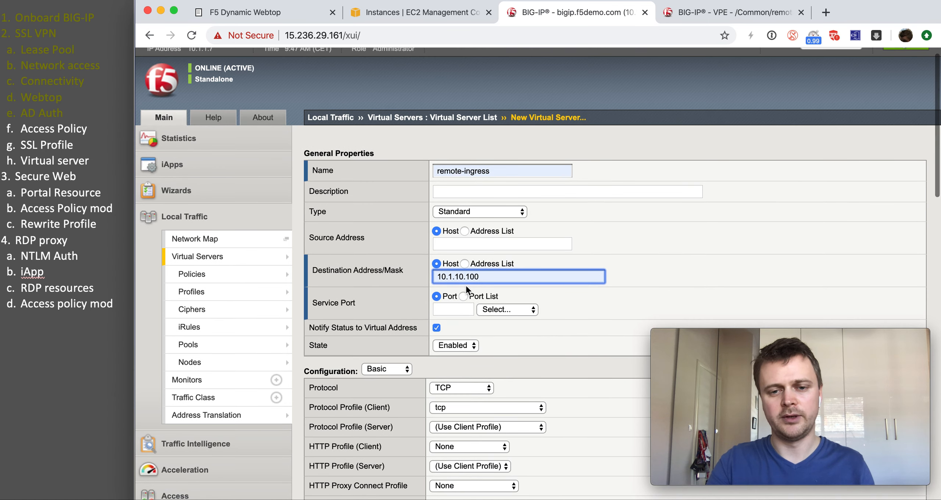
scroll(473, 289, "down", 1)
left_click_drag(478, 263, 464, 263)
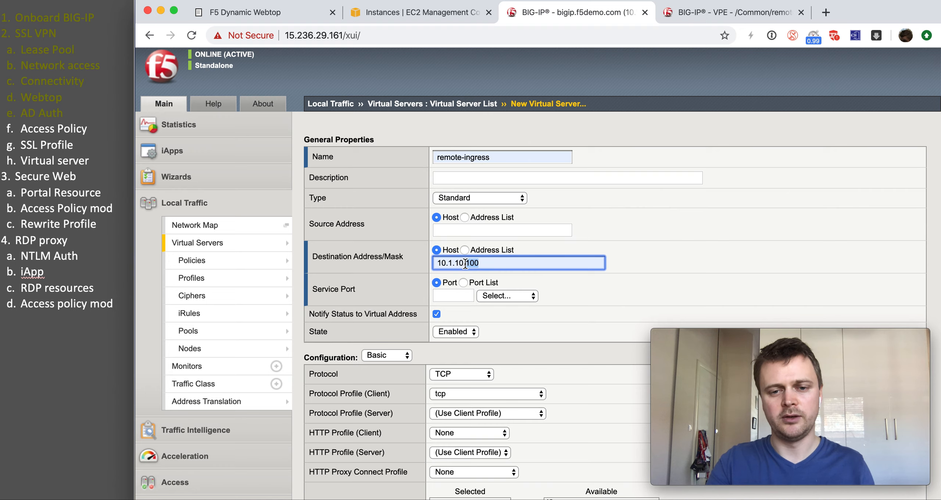
left_click(455, 292)
left_click(451, 315)
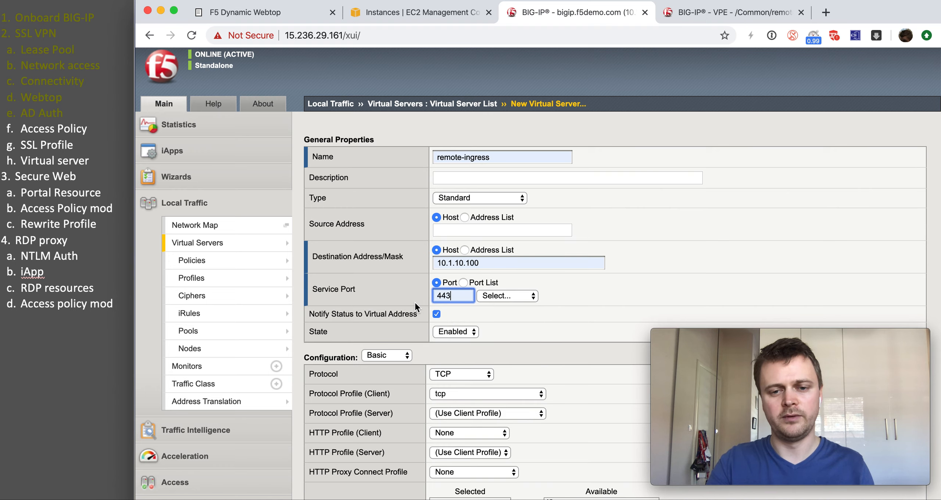
scroll(414, 301, "down", 5)
left_click(461, 289)
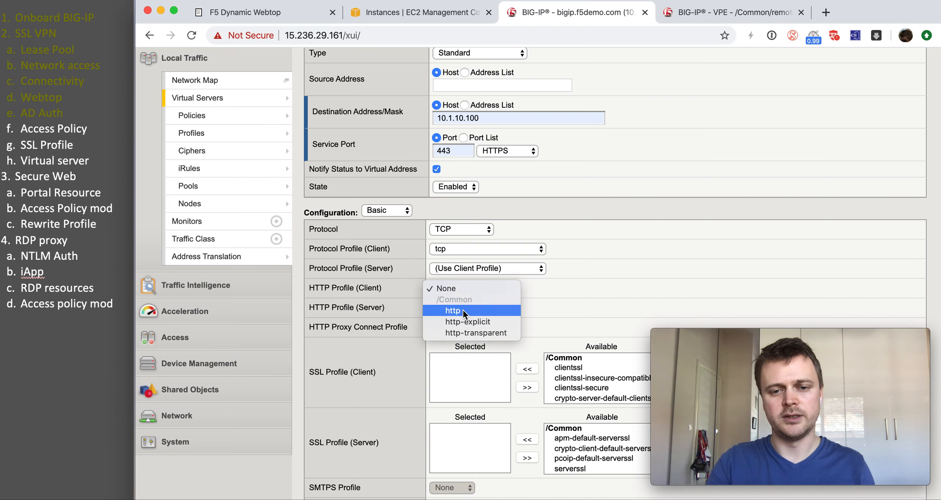
Step: Use the http profile, f5demo-cssl client SSL profile, and Auto Map source address translation
left_click(463, 313)
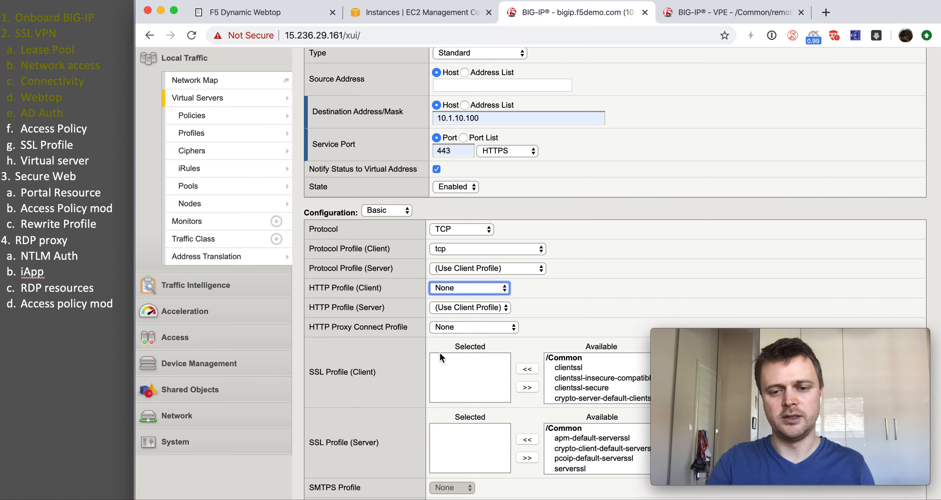
scroll(564, 386, "down", 2)
left_click(563, 386)
left_click(527, 368)
scroll(395, 369, "down", 6)
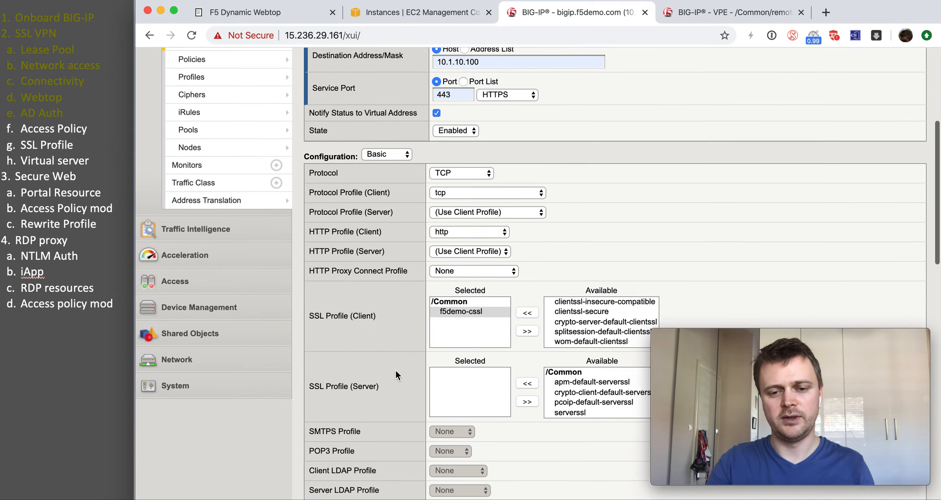
scroll(498, 336, "down", 3)
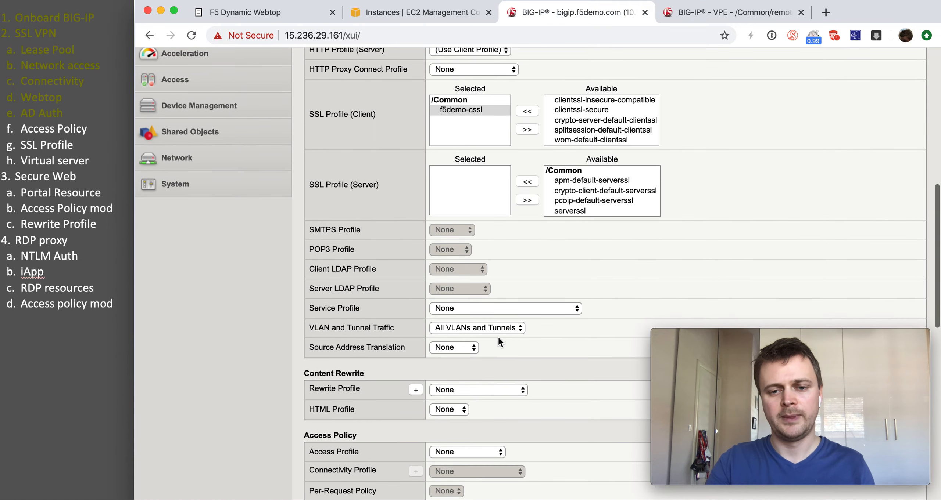
left_click(472, 346)
left_click(468, 338)
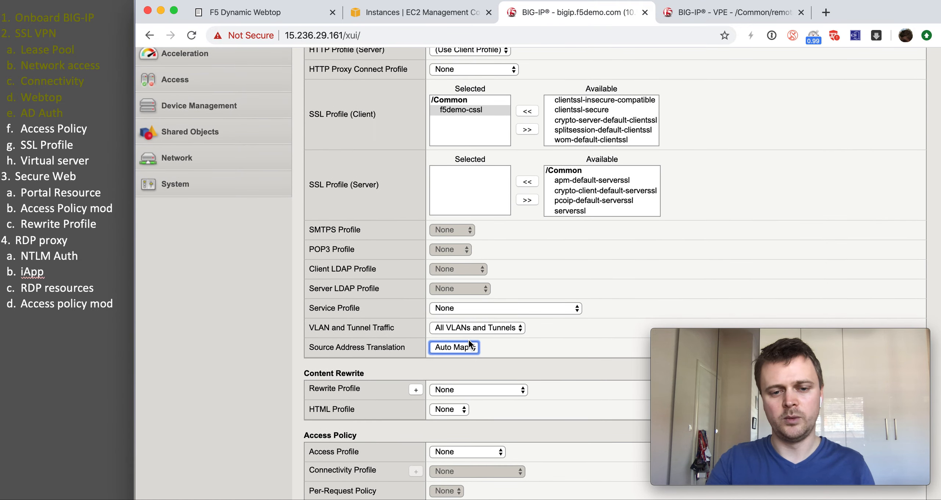
scroll(468, 341, "down", 3)
Step: Set rewrite-portal, remote-access and Remote-connectivity profiles, then save the virtual server
left_click(493, 305)
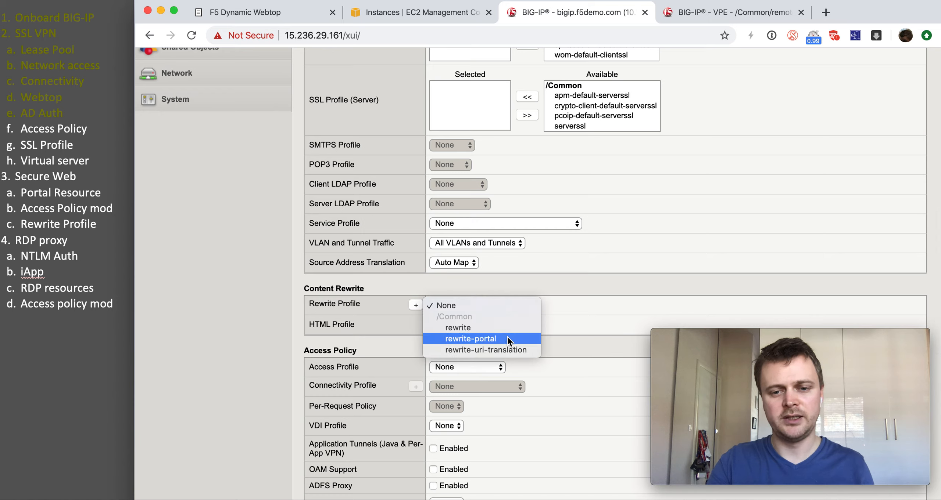
left_click(507, 339)
scroll(460, 349, "down", 2)
left_click(474, 298)
left_click(474, 319)
left_click(491, 316)
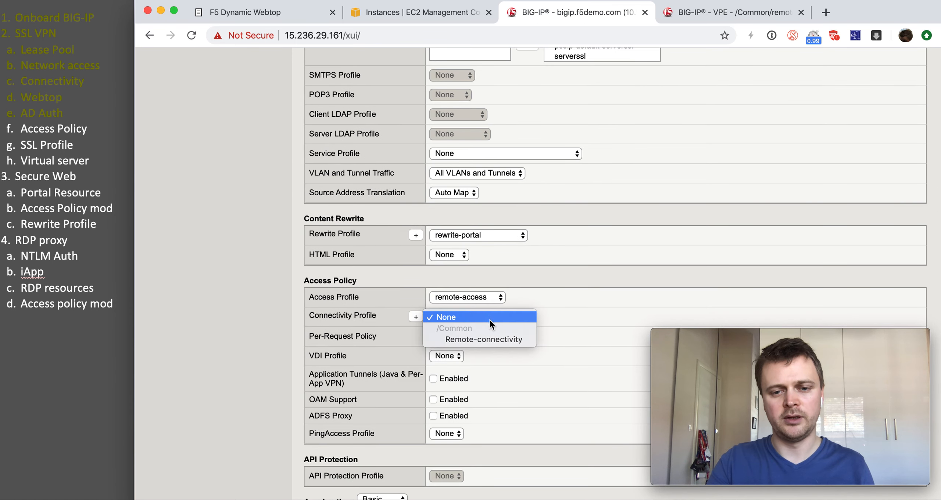
left_click(487, 340)
scroll(366, 347, "down", 12)
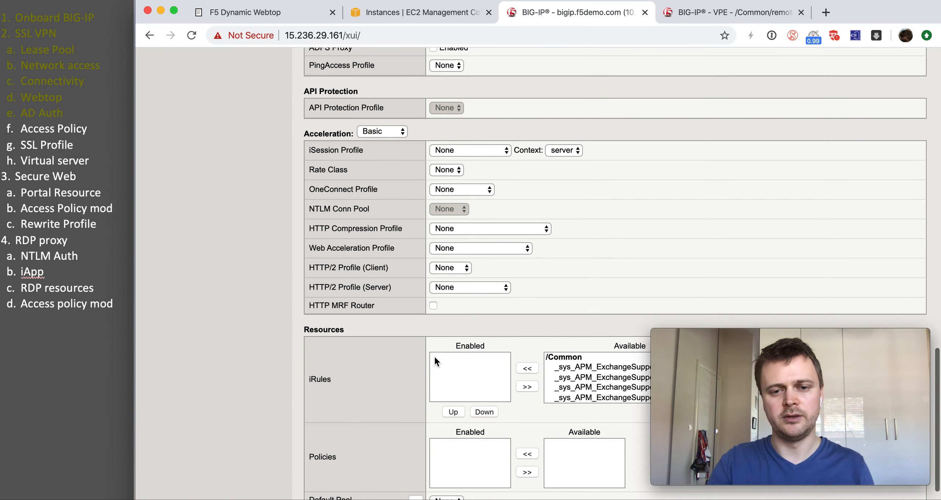
left_click(393, 496)
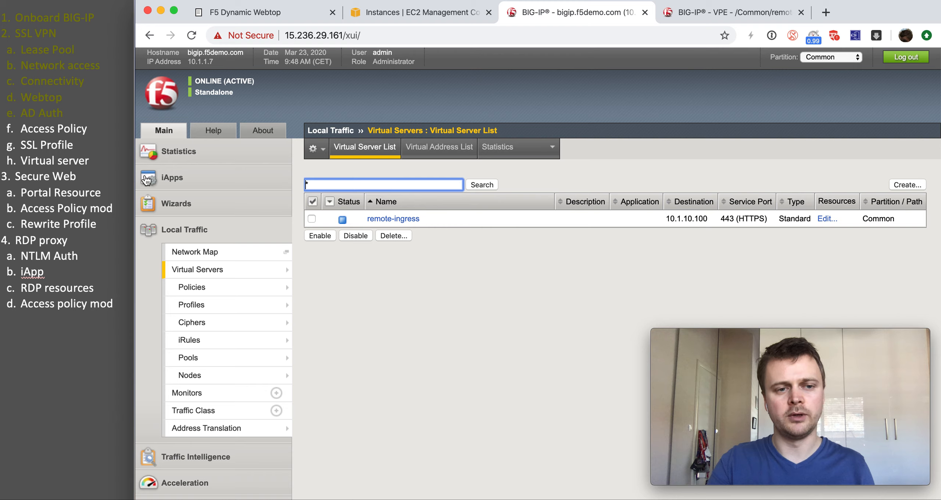
Step: Mark outline items f through h as done in the notes
left_click(104, 161)
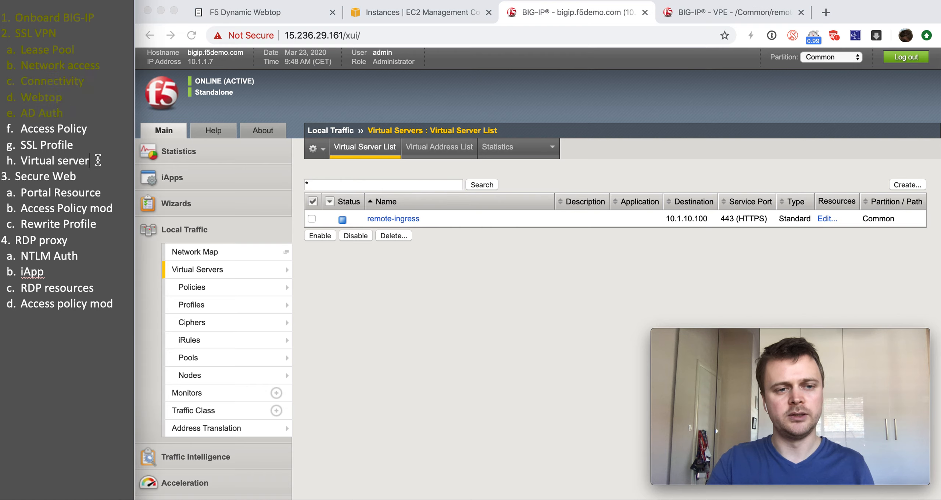
left_click_drag(99, 161, 27, 128)
key("super+y")
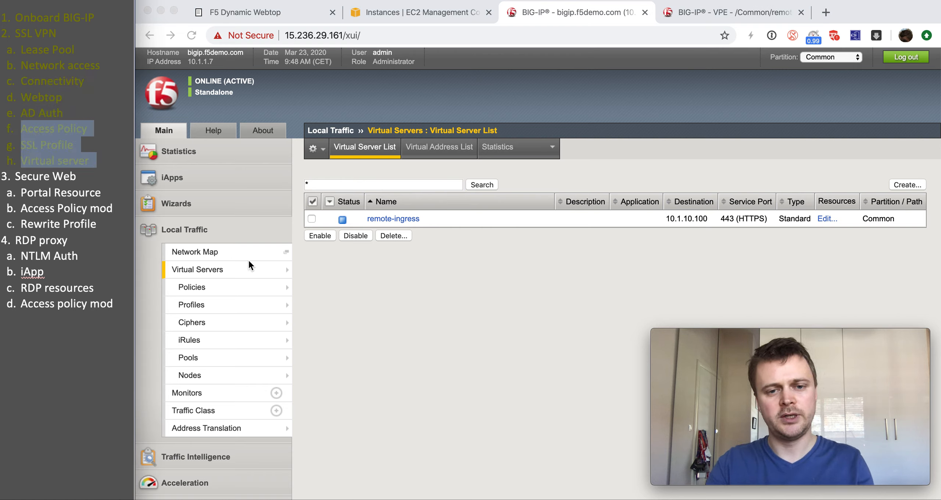
left_click(375, 272)
Step: Log on to the webtop at remote.f5demo.com with the user's username and password
left_click(825, 14)
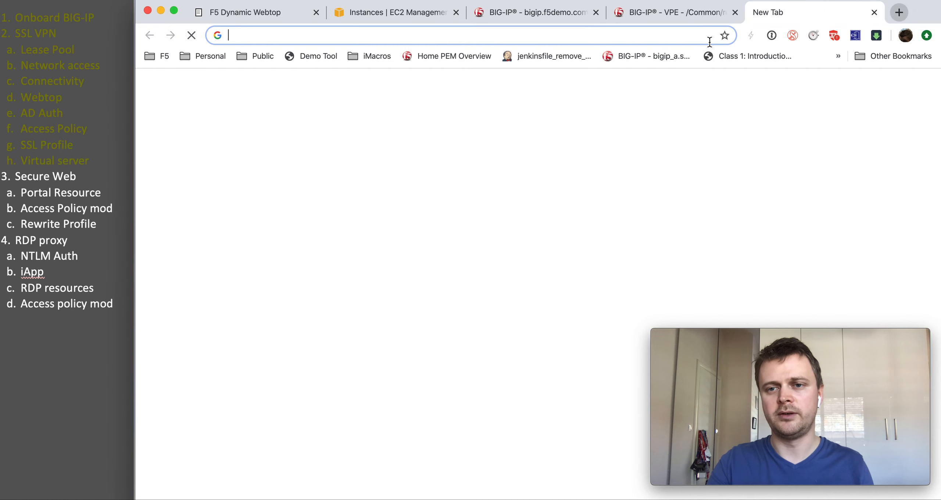
type("remo")
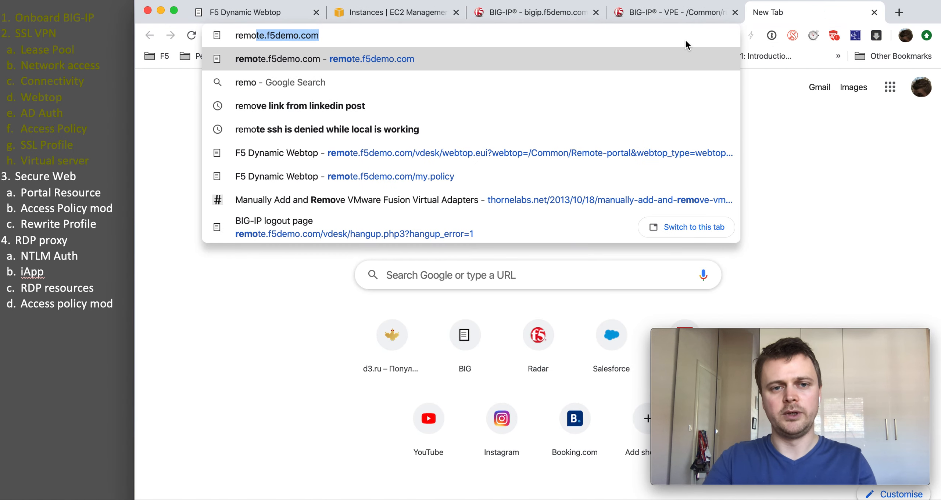
key("Return")
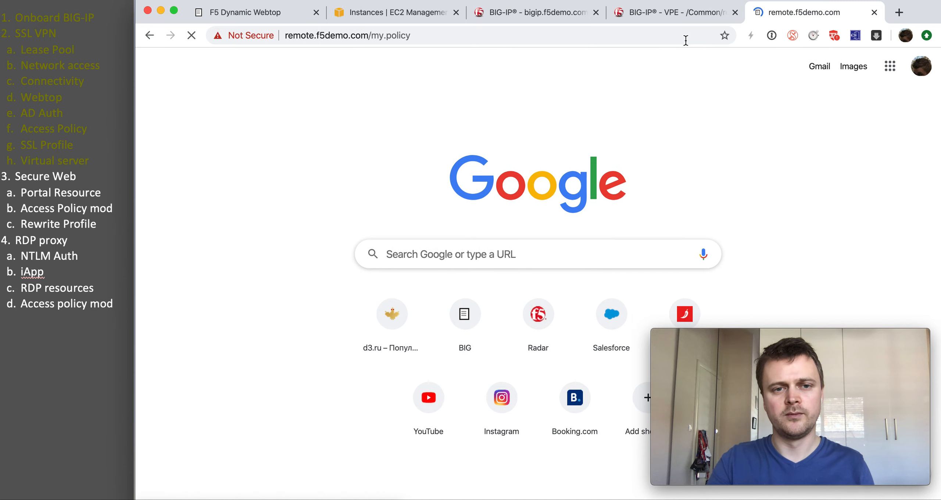
type("user")
key("Tab")
type("****")
left_click(172, 235)
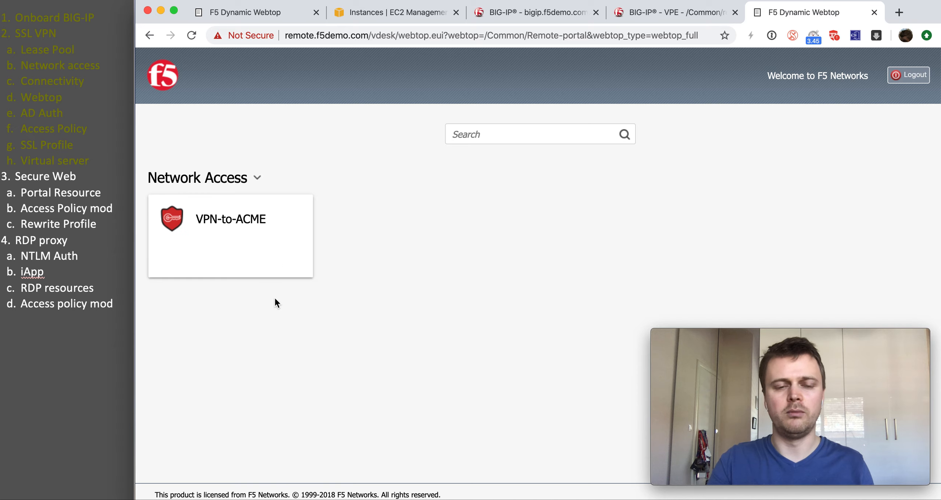
Step: Launch VPN-to-ACME in F5 VPN, accepting the certificate and allowing this session
left_click(286, 266)
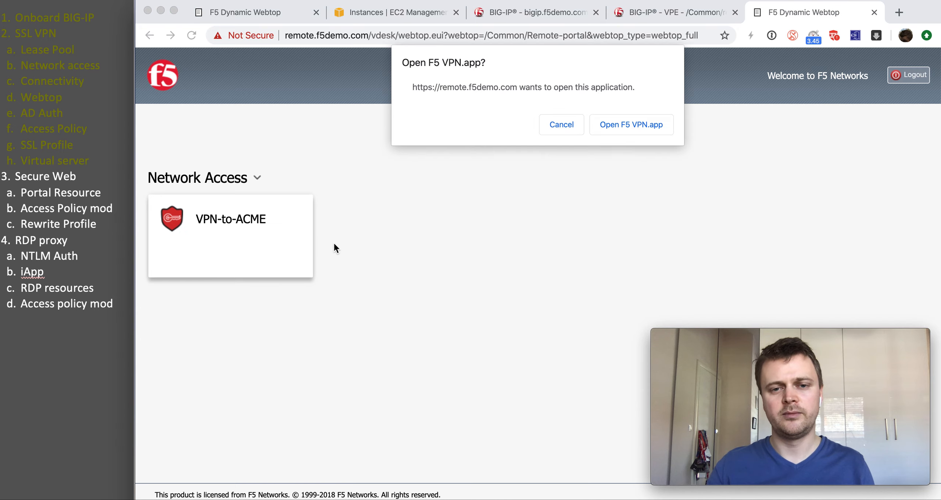
left_click(612, 117)
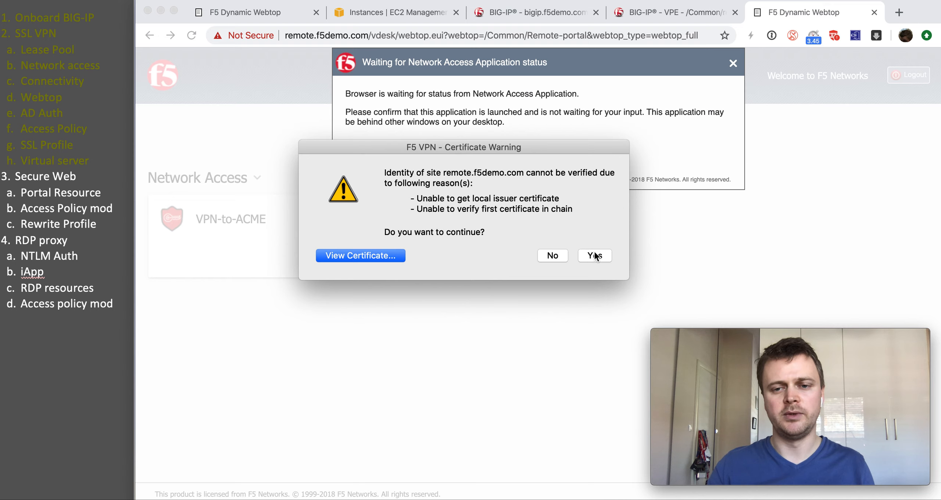
left_click(590, 257)
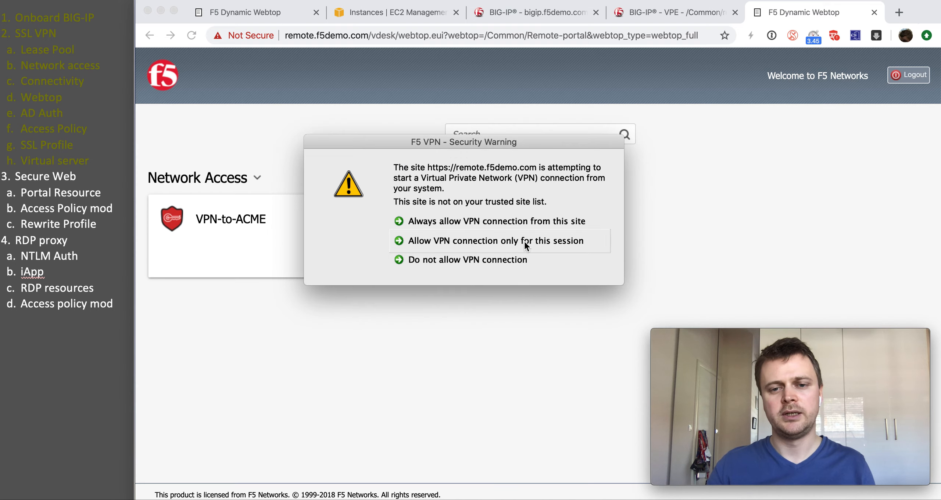
left_click(528, 241)
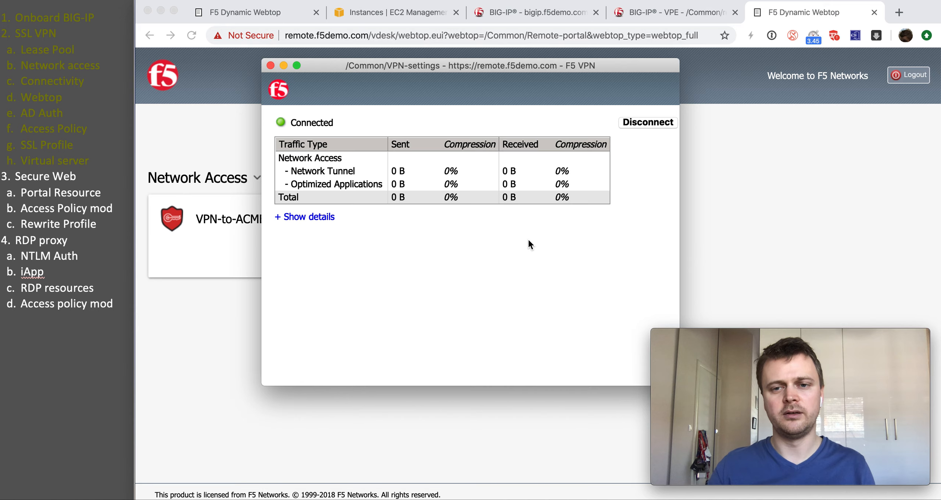
Step: Load and reload the nginx test page at 10.1.20.184, then return to the Webtop tab
left_click(899, 12)
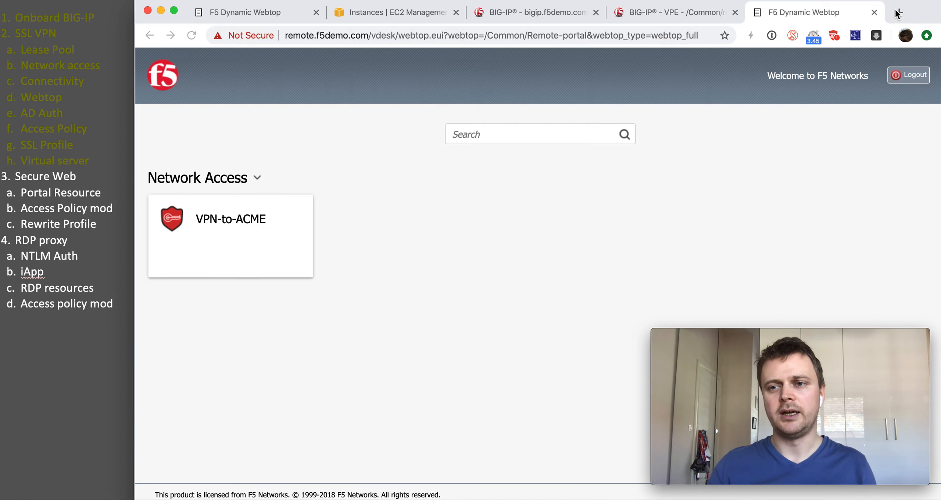
type("10.1")
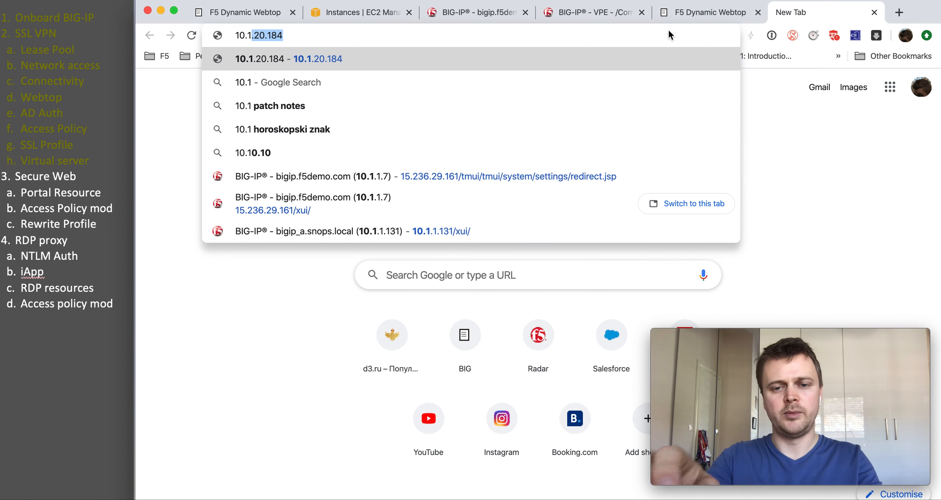
key("Return")
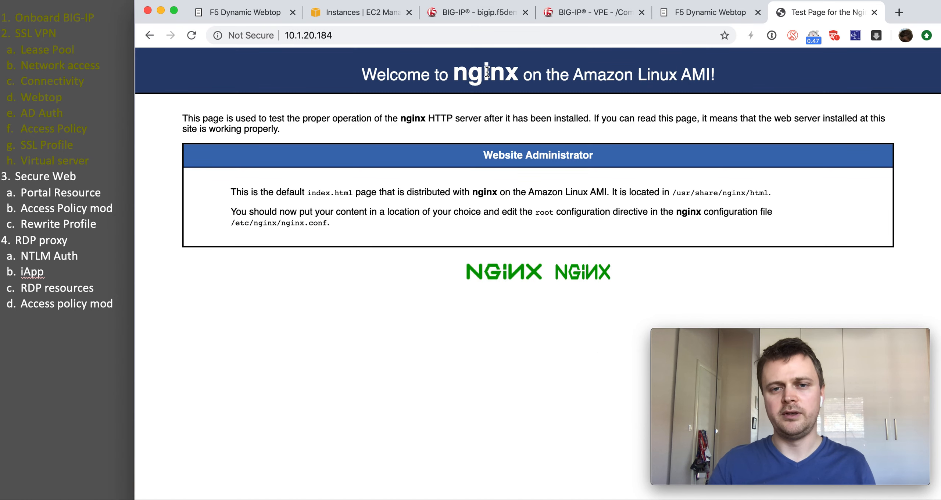
left_click_drag(378, 72, 542, 226)
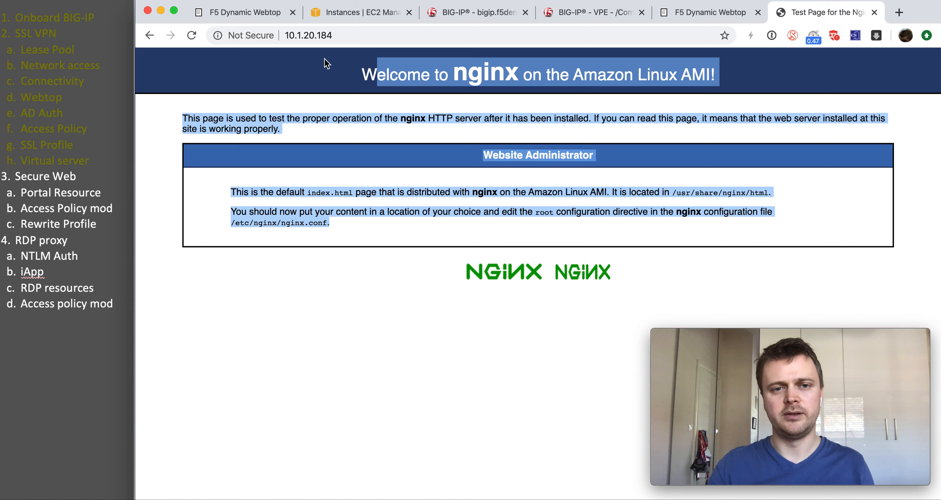
left_click(191, 35)
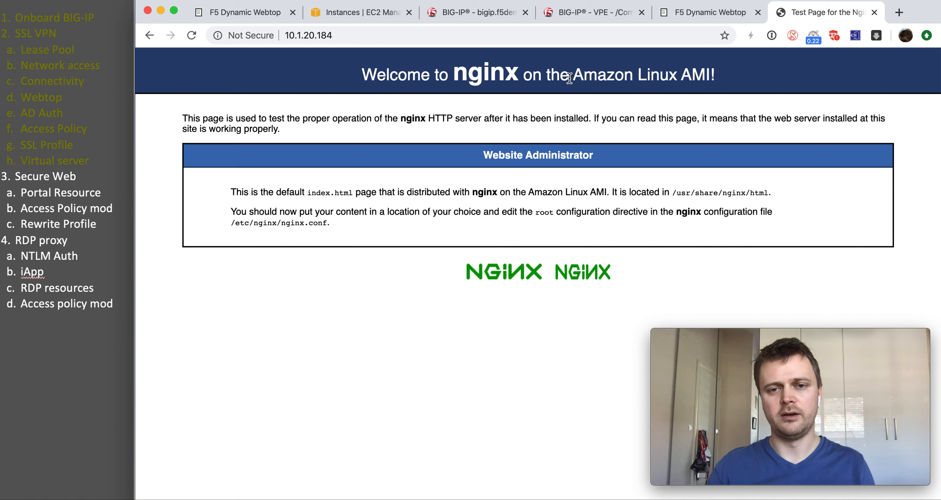
left_click_drag(540, 75, 572, 287)
left_click(551, 305)
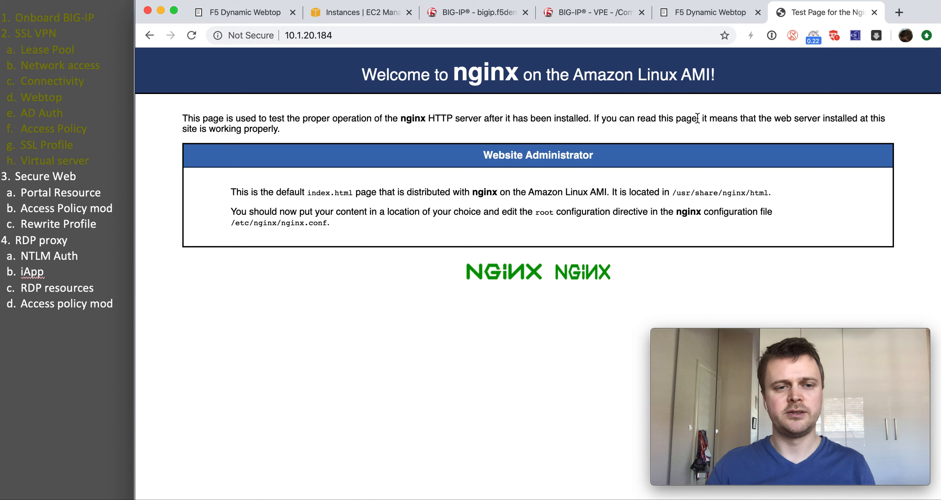
left_click(678, 21)
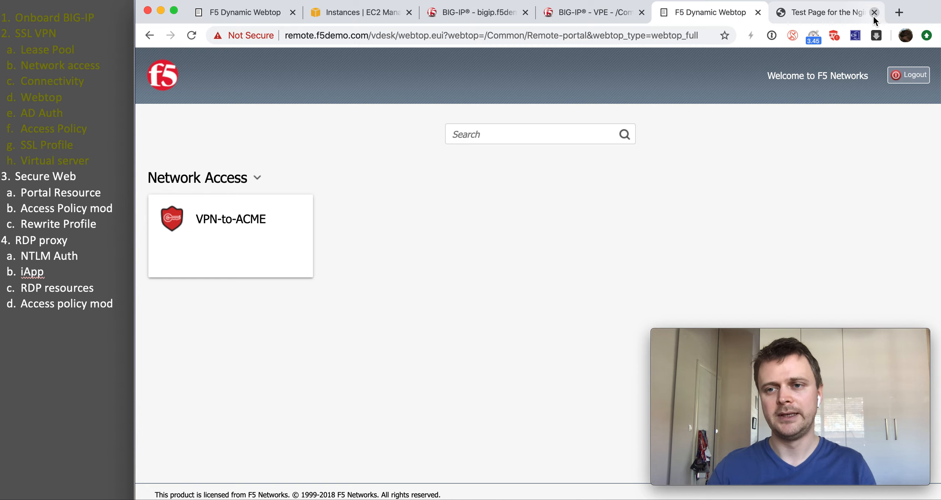
Step: Disconnect the F5 VPN and reload 10.1.20.184, which now fails with ERR_CONNECTION_RESET
key("super+Tab")
left_click(635, 125)
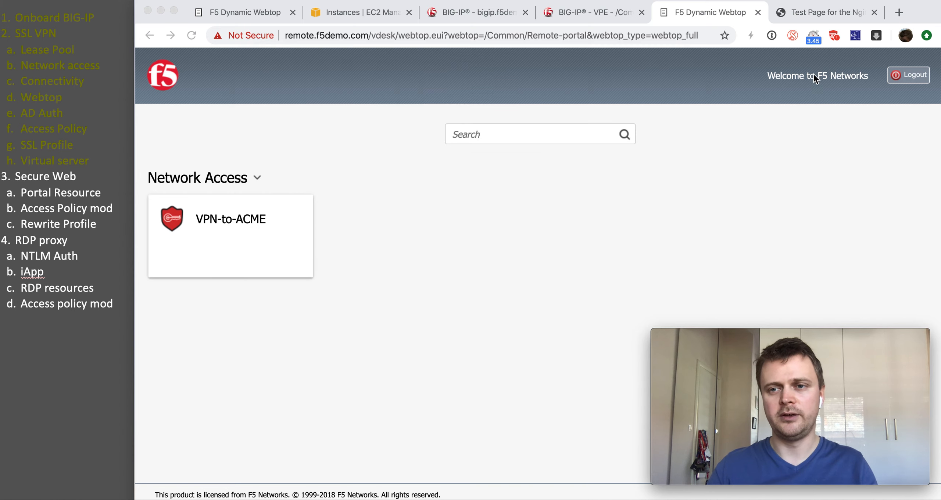
left_click(829, 21)
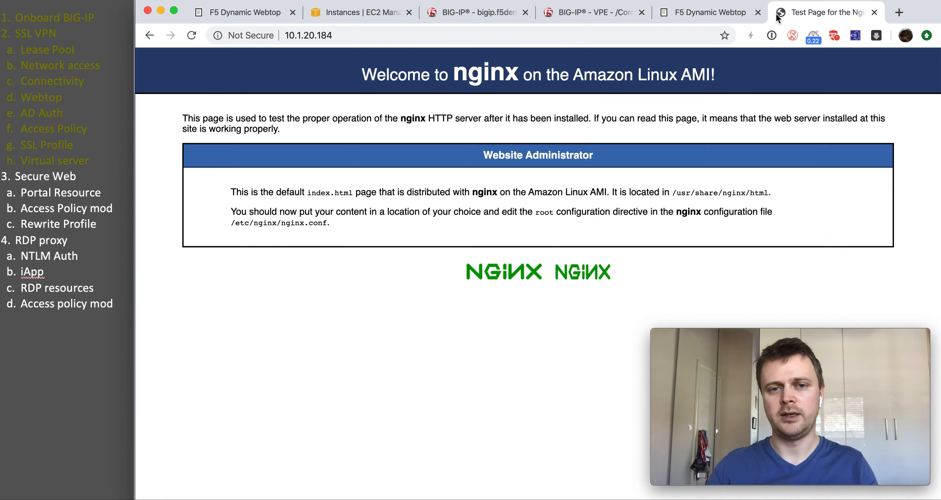
left_click(194, 39)
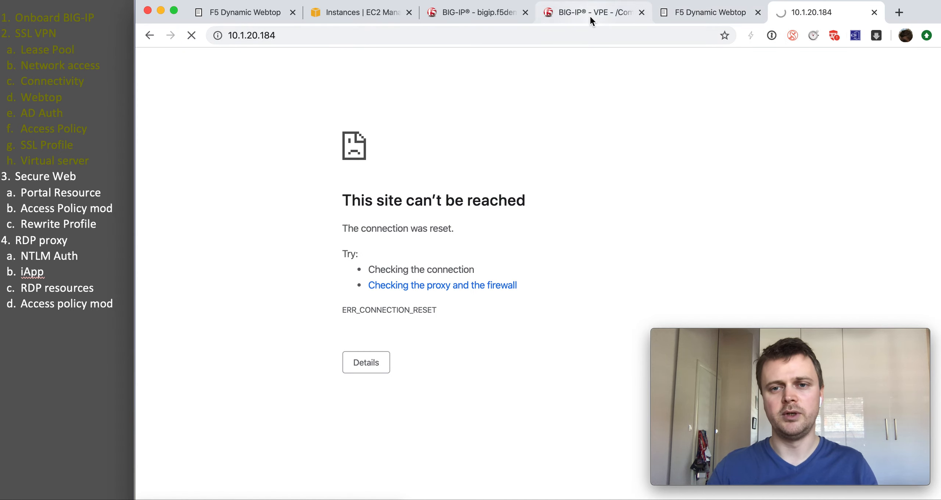
left_click(480, 17)
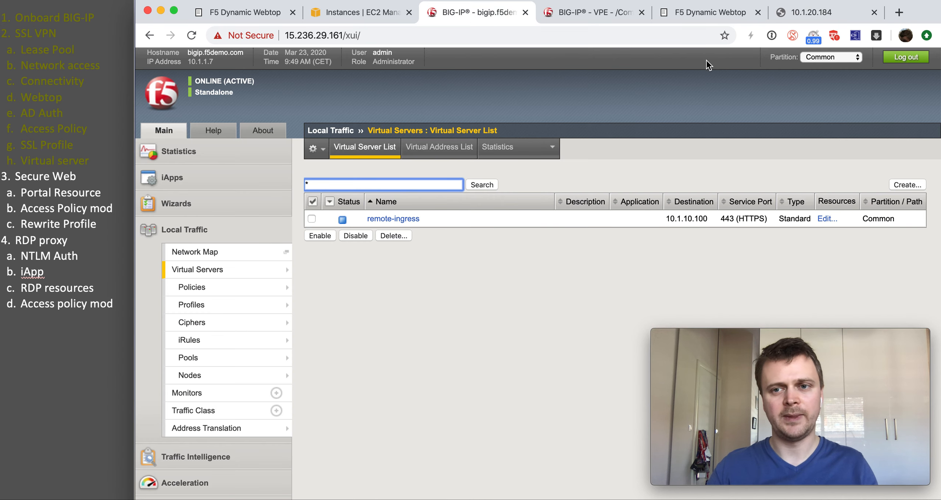
left_click(792, 13)
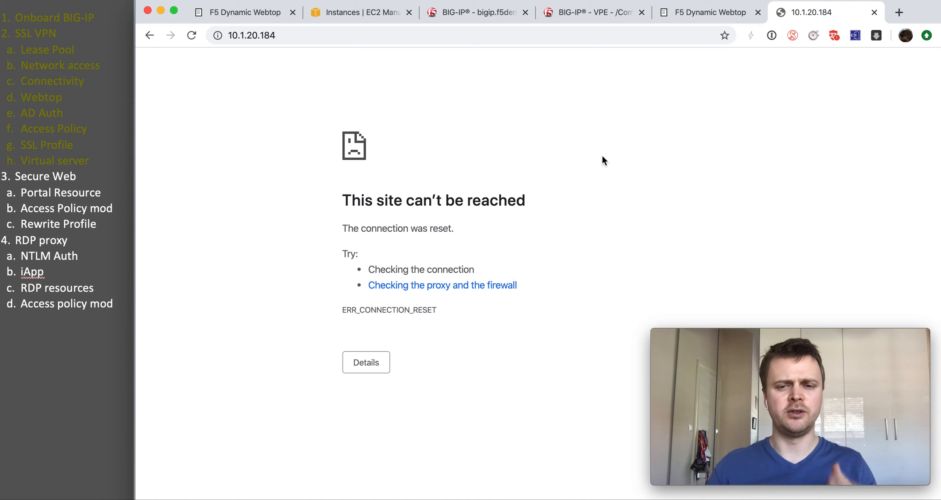
key("super+r")
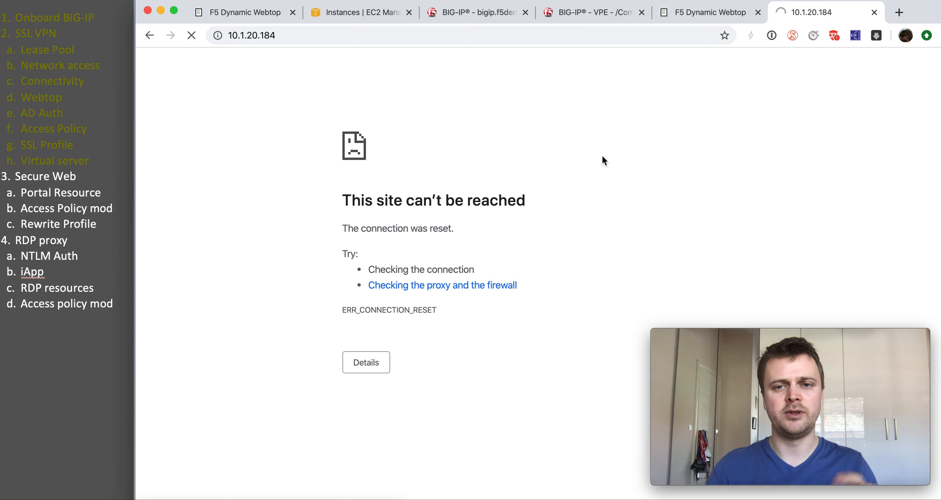
Step: In BIG-IP, go to Access > Connectivity / VPN > Portal Access > Portal Access Lists, currently empty
left_click(498, 17)
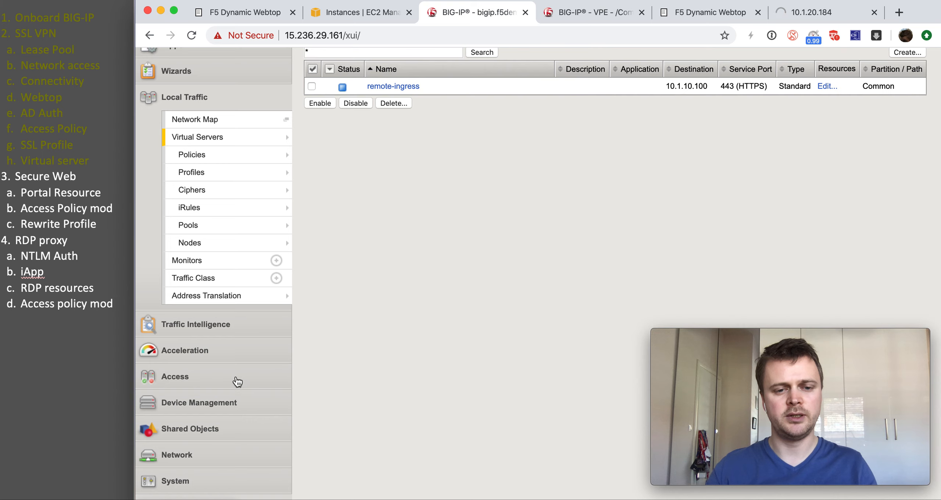
left_click(237, 380)
mouse_move(244, 367)
mouse_move(257, 306)
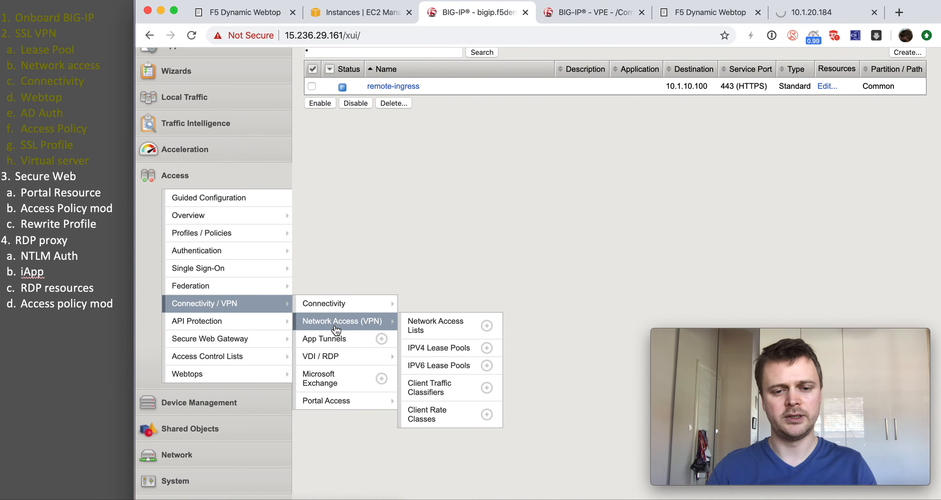
mouse_move(341, 404)
left_click(418, 400)
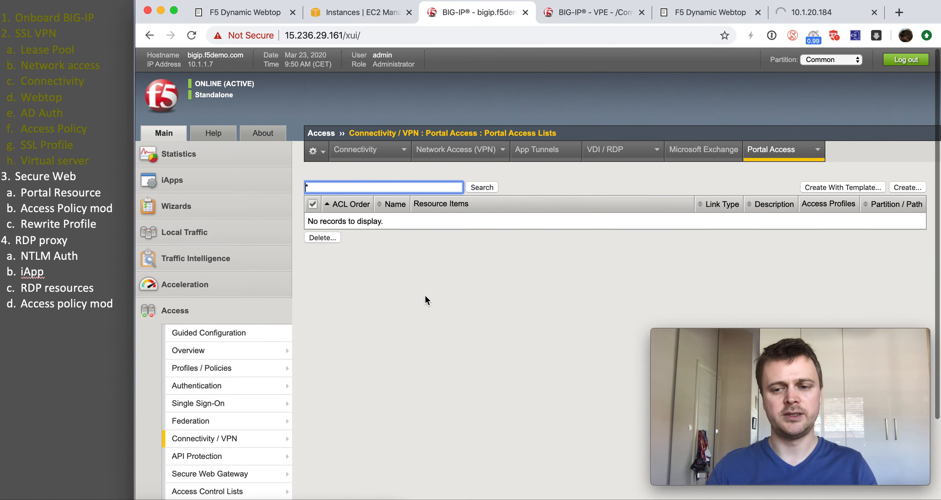
left_click(907, 188)
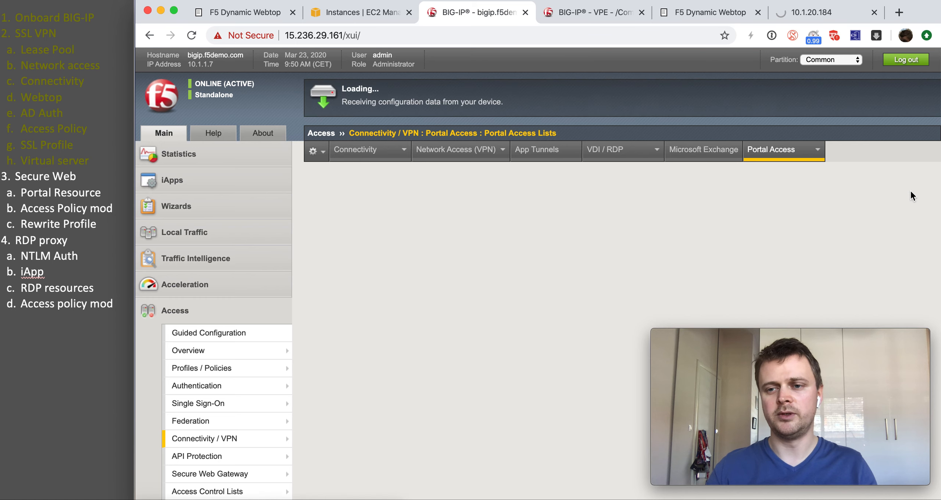
scroll(475, 198, "down", 1)
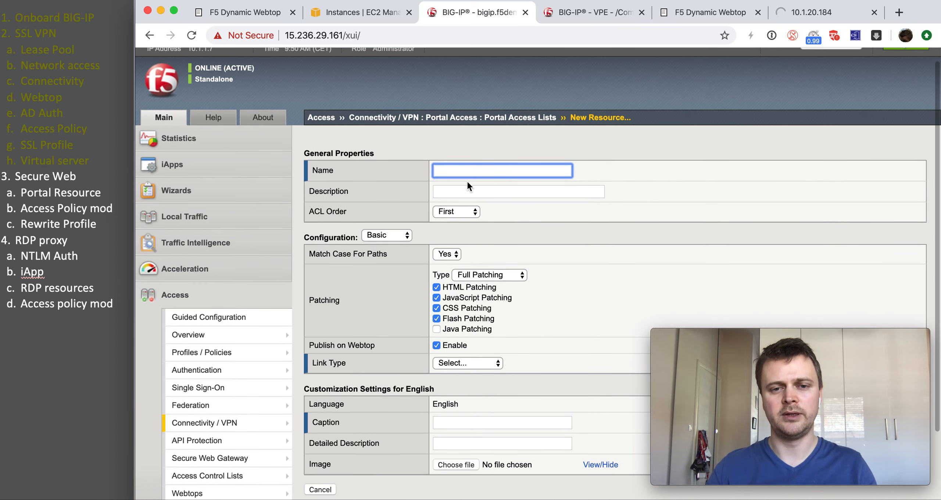
type("int")
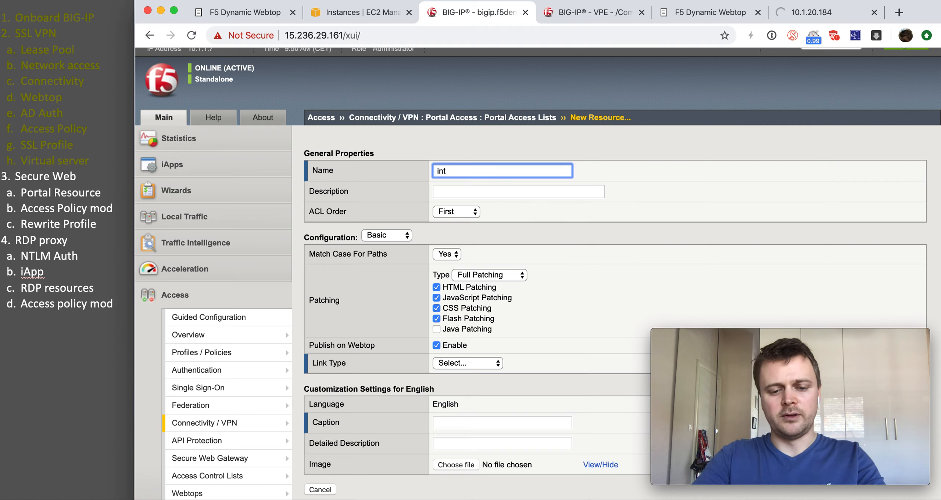
type("ernal page")
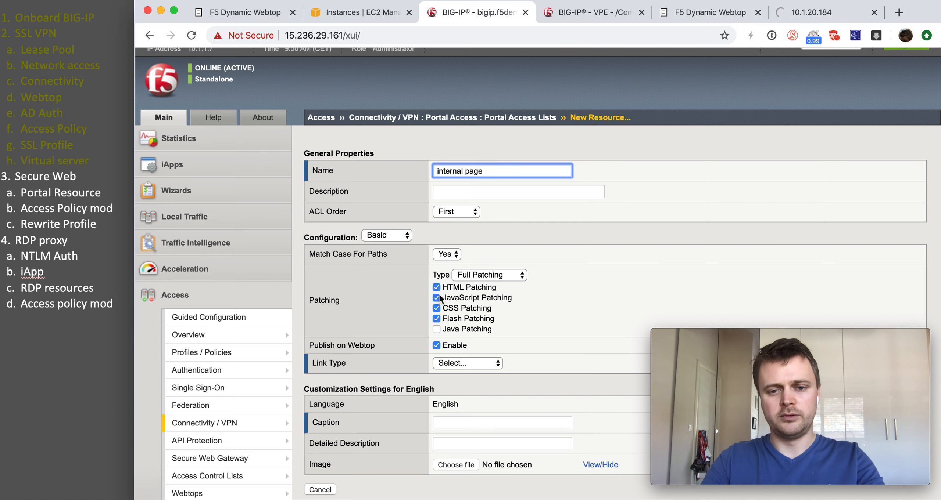
scroll(452, 316, "down", 3)
left_click(474, 278)
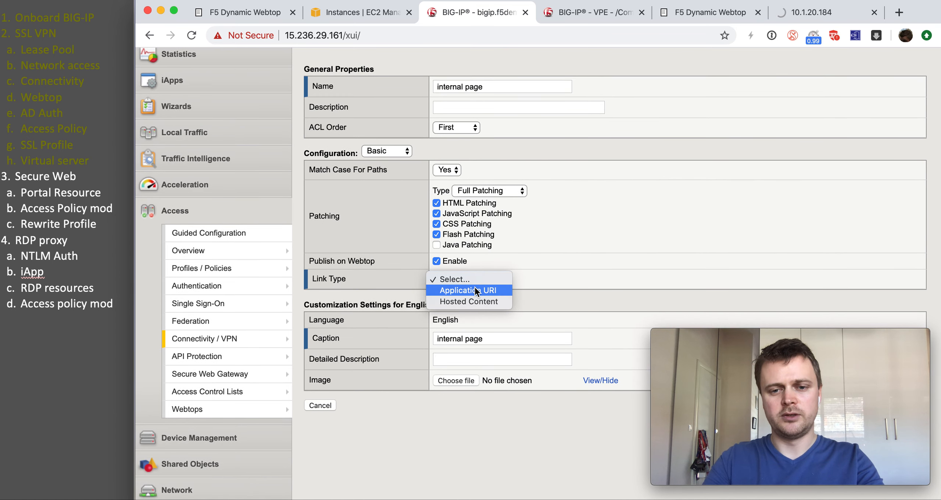
left_click(474, 288)
left_click(474, 297)
left_click(434, 345)
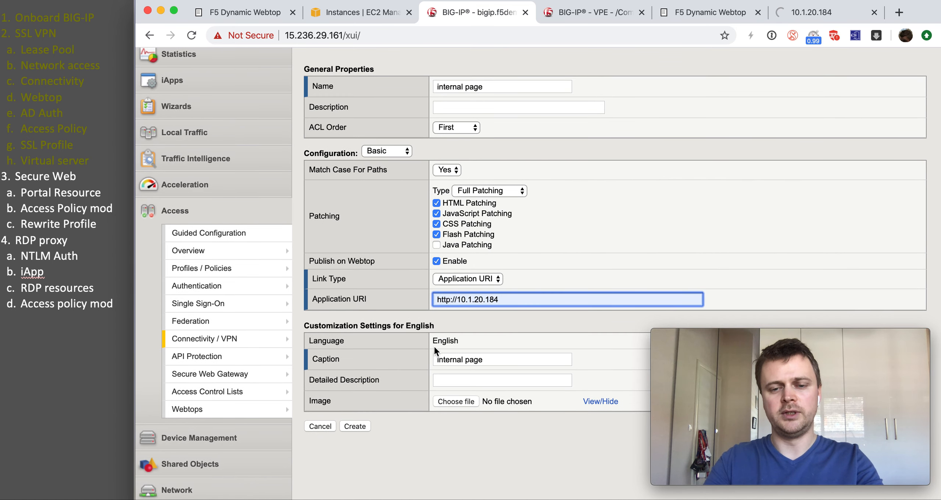
scroll(434, 345, "up", 2)
left_click(356, 456)
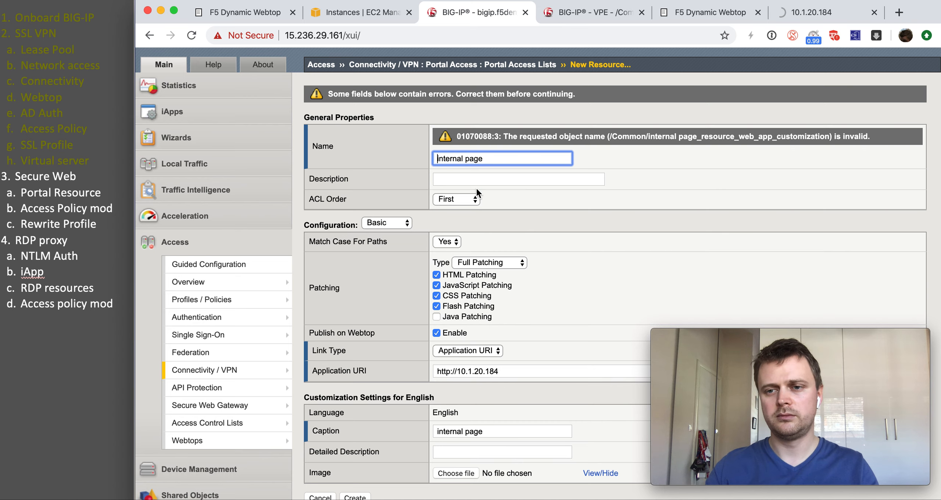
Step: Correct the invalid resource name to internal_page and create the resource
left_click(466, 158)
key("BackSpace")
type("_")
scroll(382, 398, "down", 3)
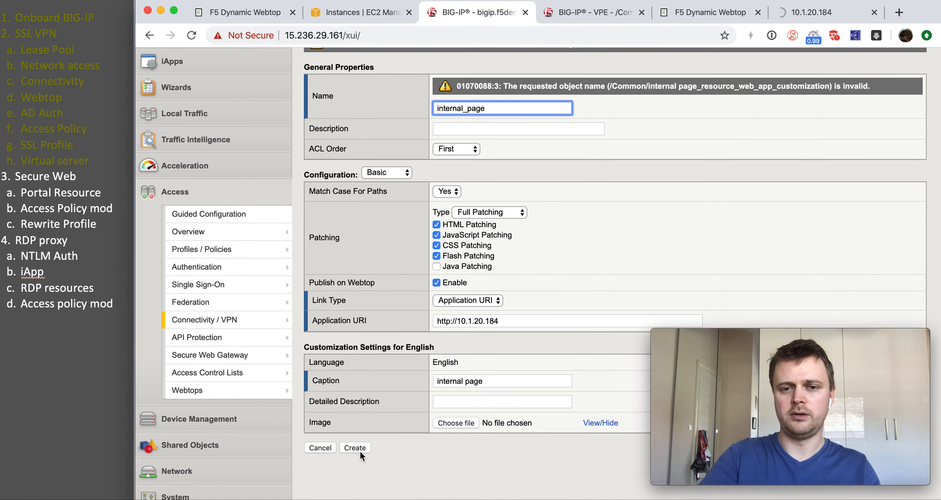
left_click(359, 450)
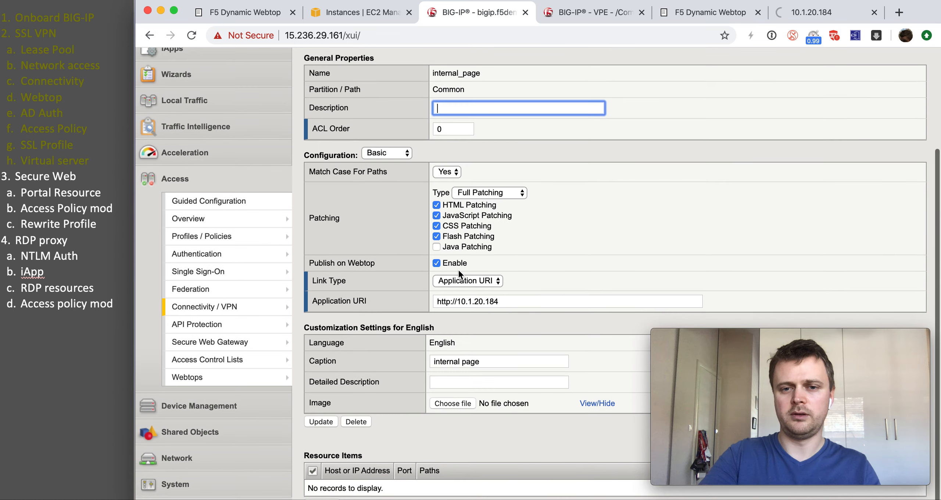
Step: In the remote-access policy, add portal resource internal_page to Advanced Resource Assign and save
mouse_move(267, 235)
left_click(328, 241)
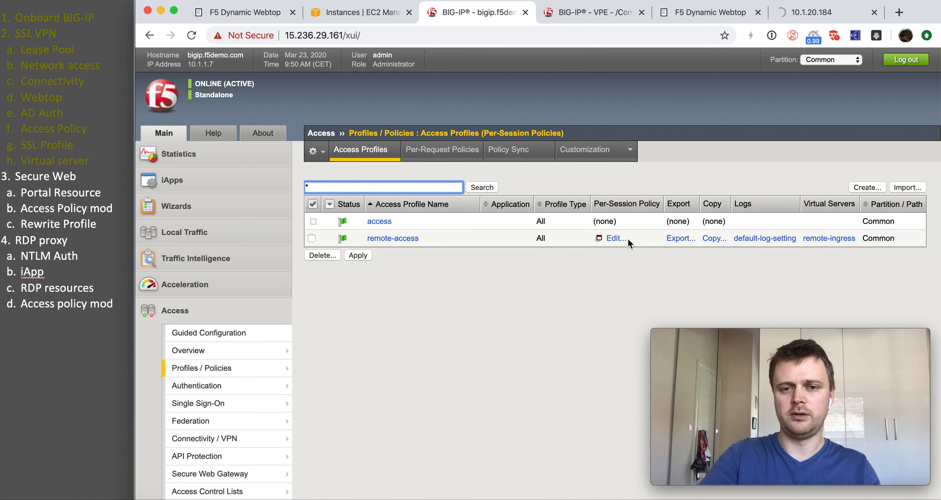
left_click(617, 238)
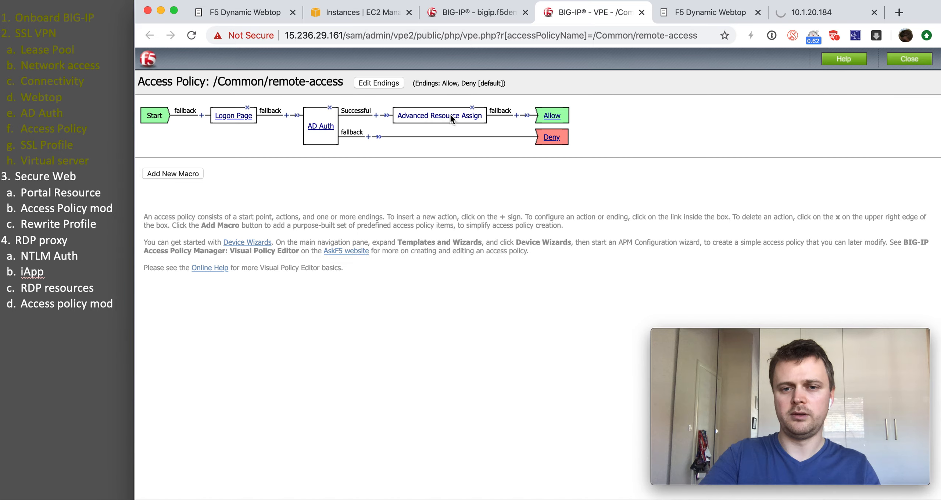
left_click(451, 117)
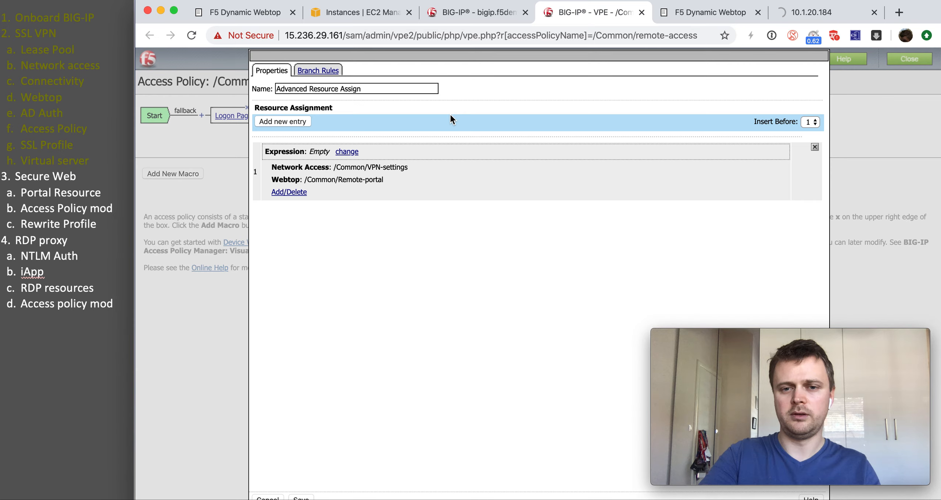
left_click(289, 191)
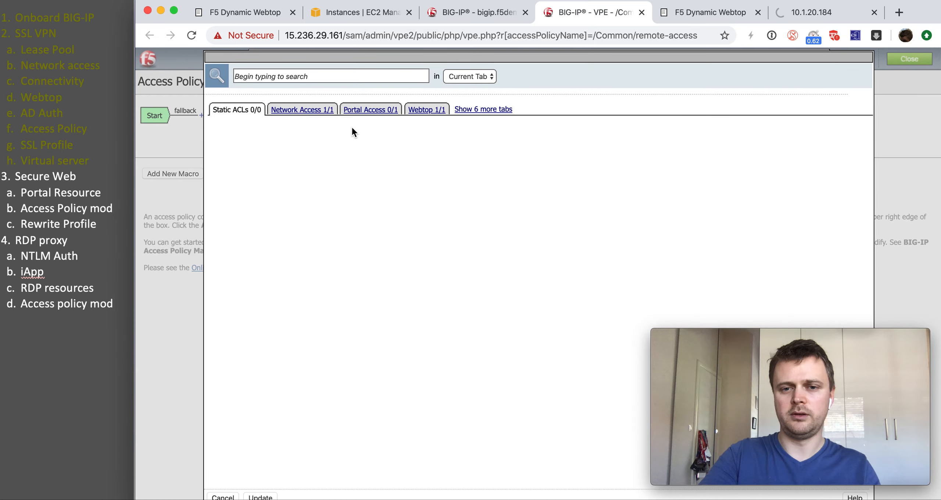
left_click(362, 110)
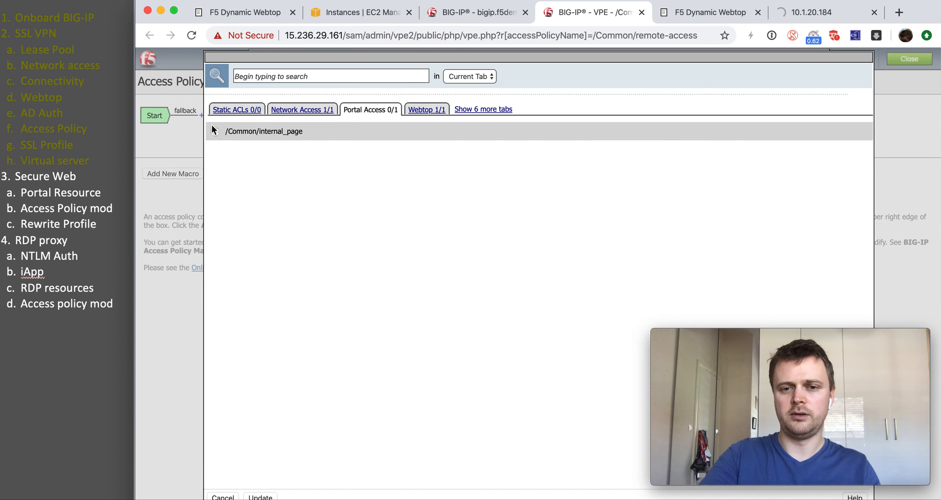
left_click(215, 132)
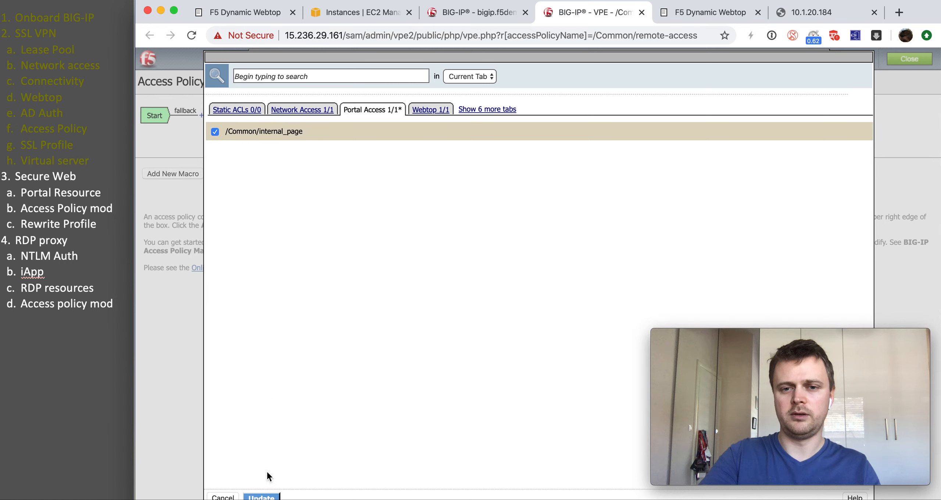
left_click(264, 497)
left_click(293, 498)
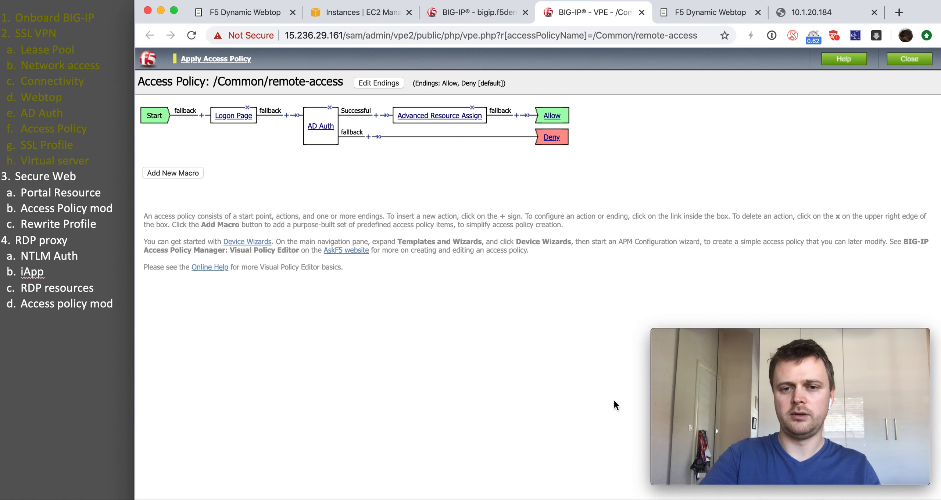
mouse_move(750, 413)
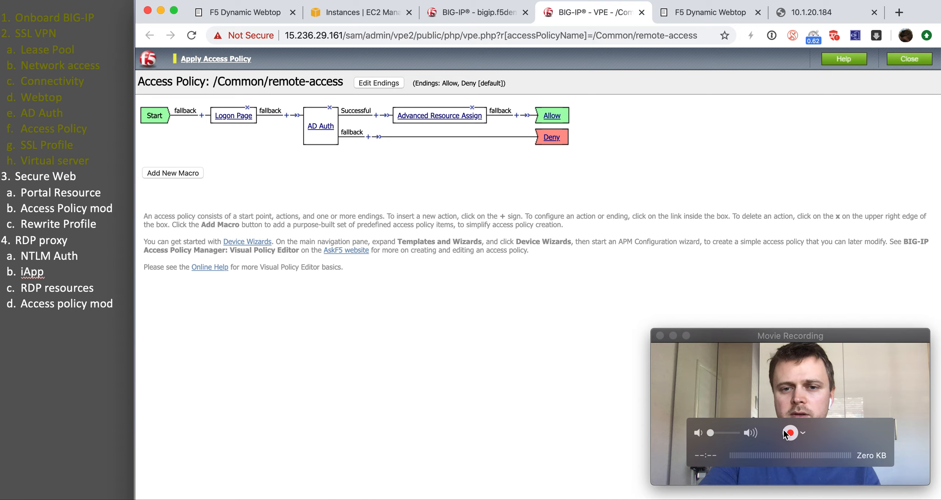
left_click_drag(726, 339, 704, 336)
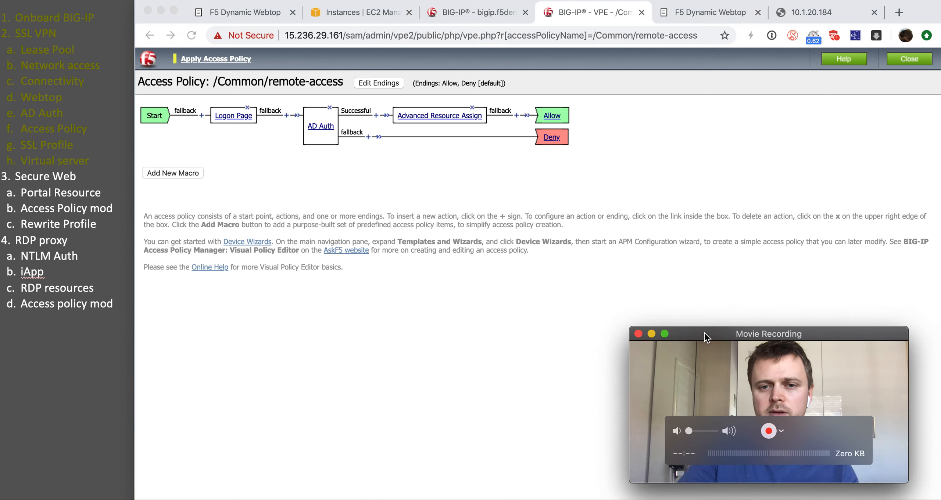
left_click(638, 334)
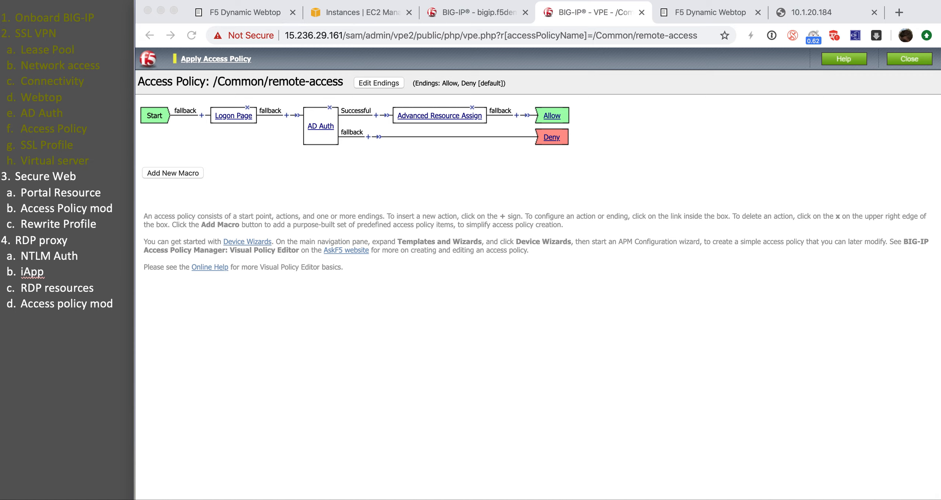
left_click(130, 0)
left_click(172, 0)
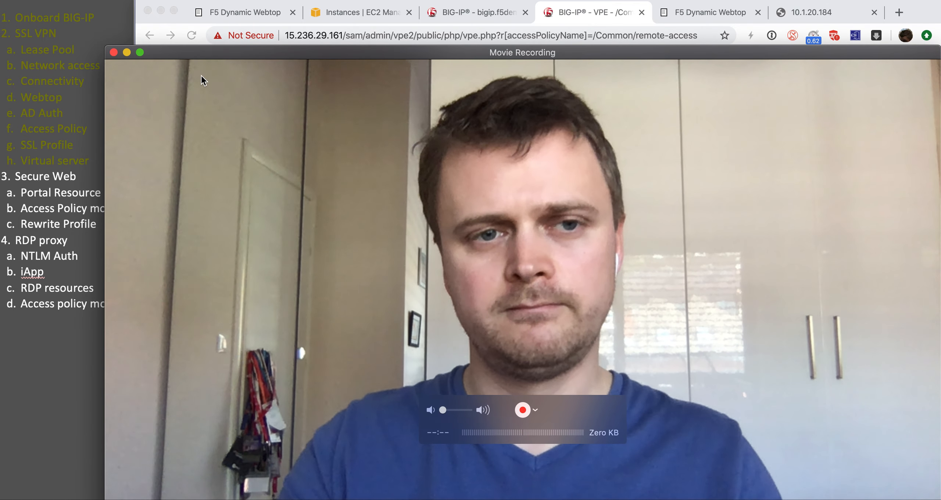
left_click_drag(109, 49, 661, 359)
left_click_drag(759, 367, 734, 329)
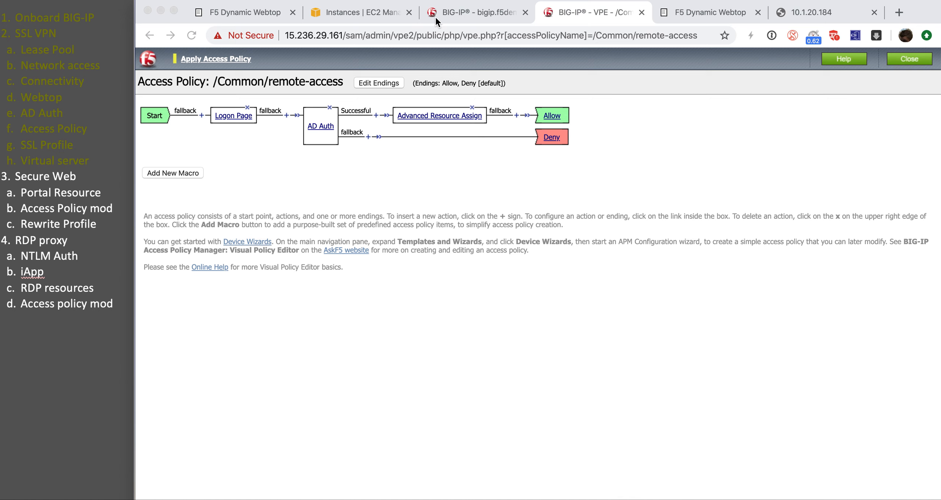
left_click(435, 17)
Step: Apply the updated remote-access access policy and close the extra Dynamic Webtop tab
mouse_move(239, 372)
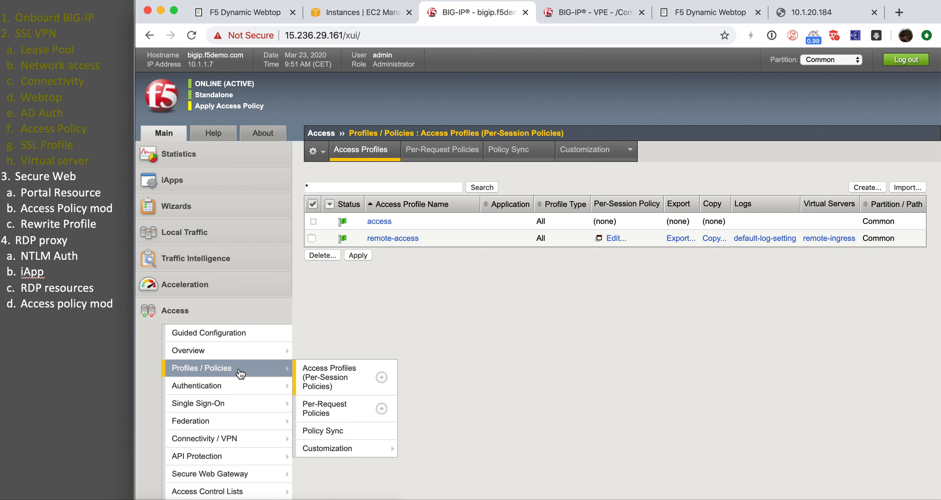
left_click(331, 378)
left_click(312, 238)
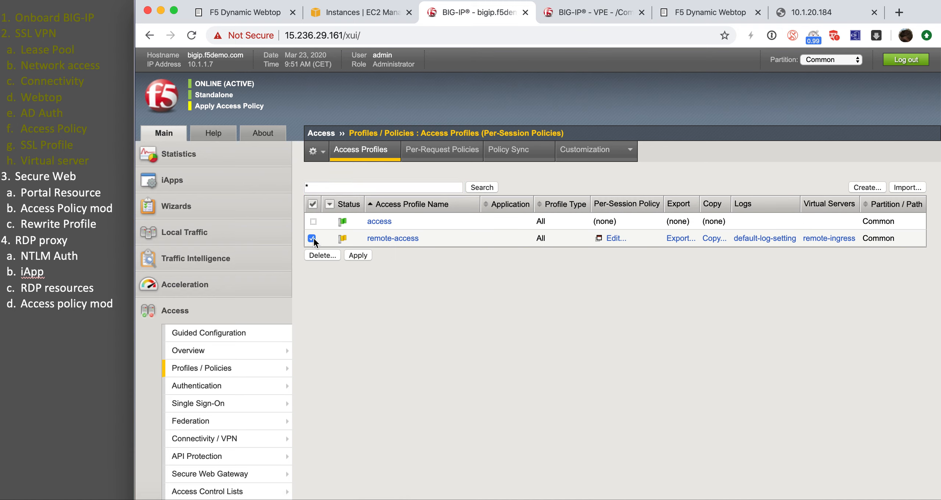
left_click(355, 256)
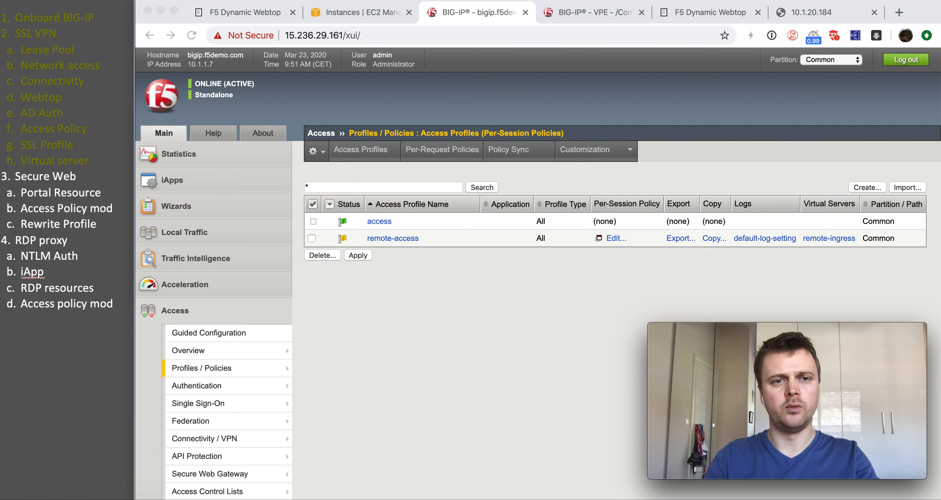
left_click(180, 0)
left_click(206, 1)
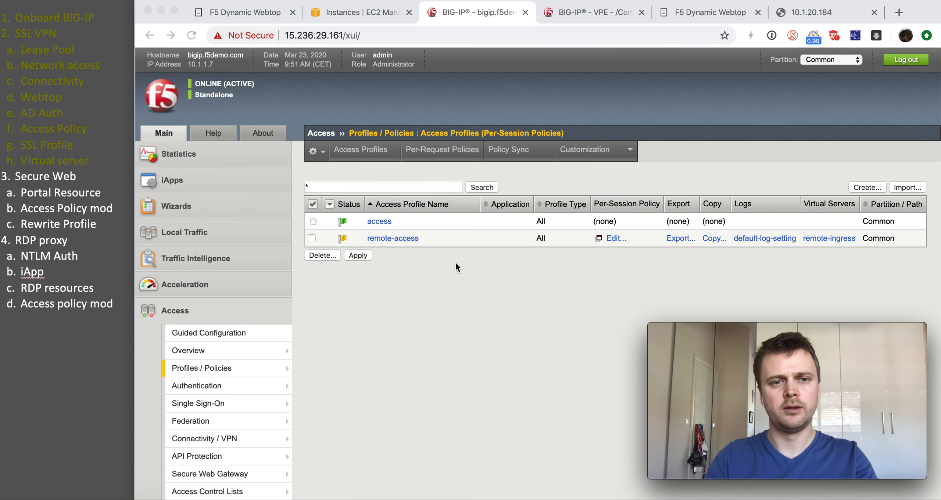
left_click(311, 238)
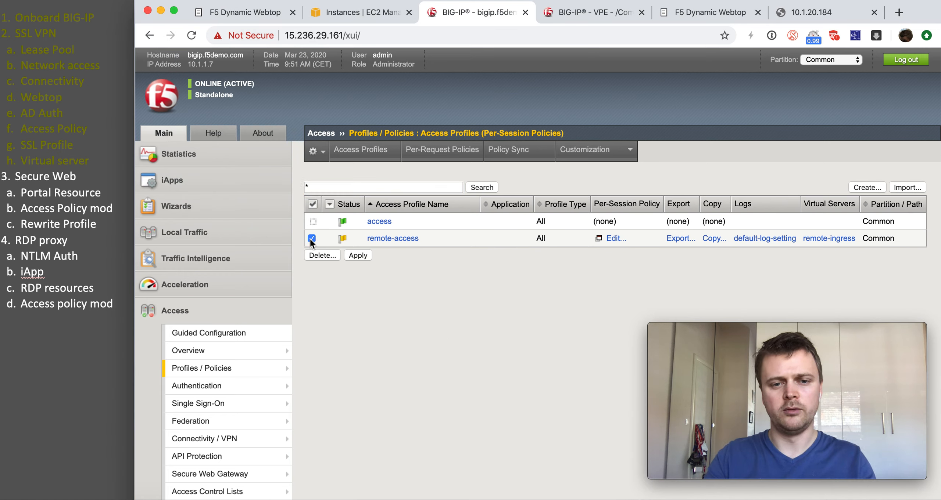
left_click(352, 256)
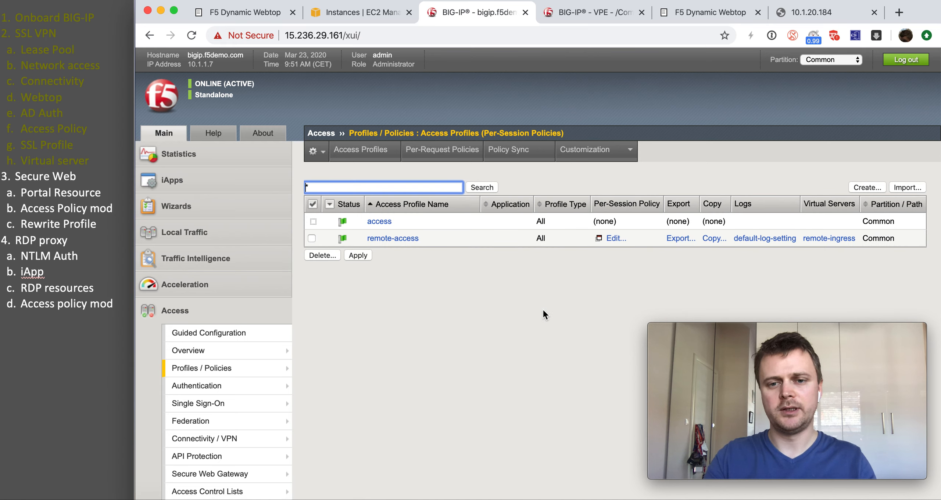
left_click(758, 13)
Step: Close the 10.1.20.184 tab, log on to remote.f5demo.com with the test user's credentials, and open the internal page tile
left_click(758, 13)
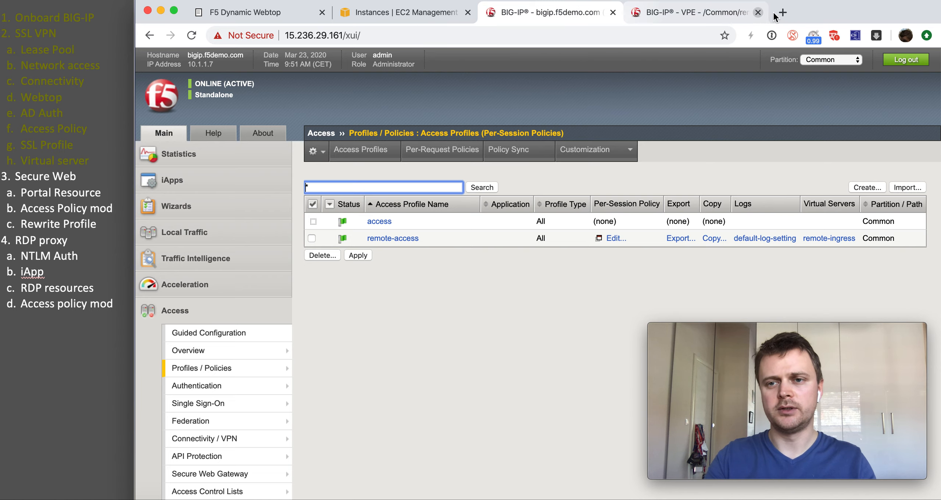
left_click(782, 12)
type("remote.f5demo.com")
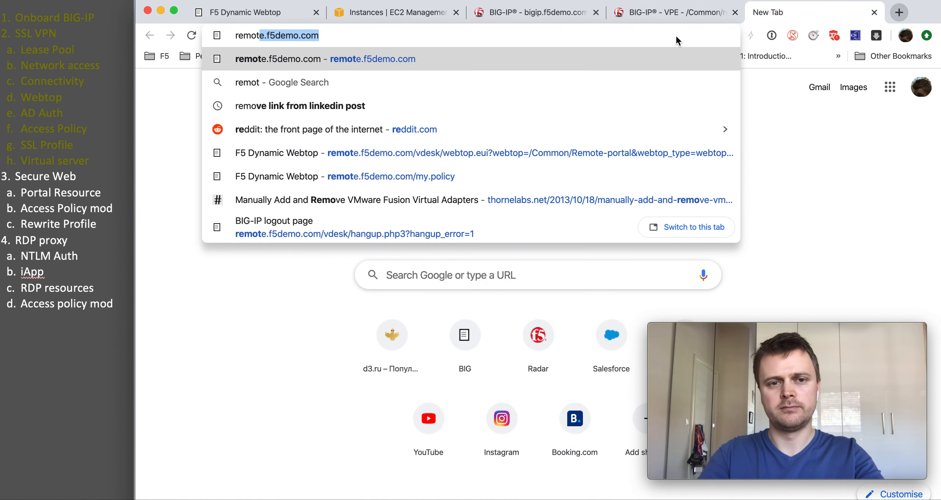
key("Return")
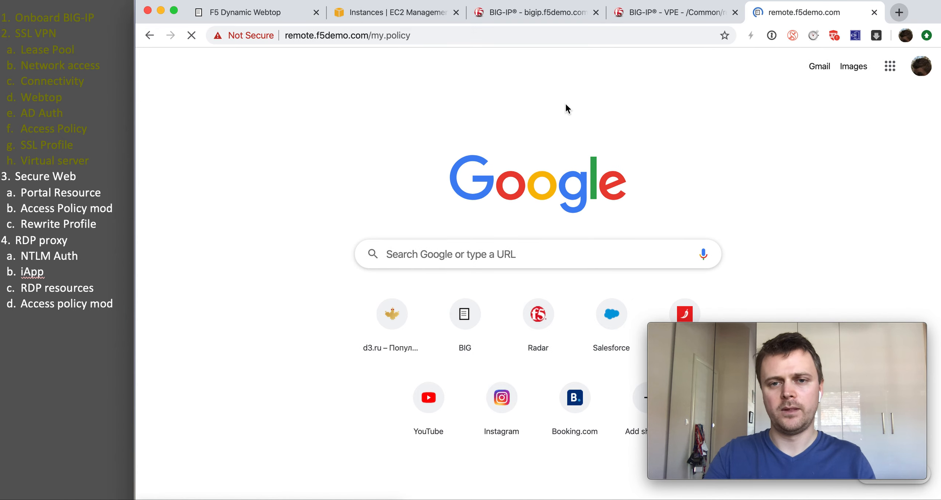
type("user")
key("Tab")
type("user")
key("Return")
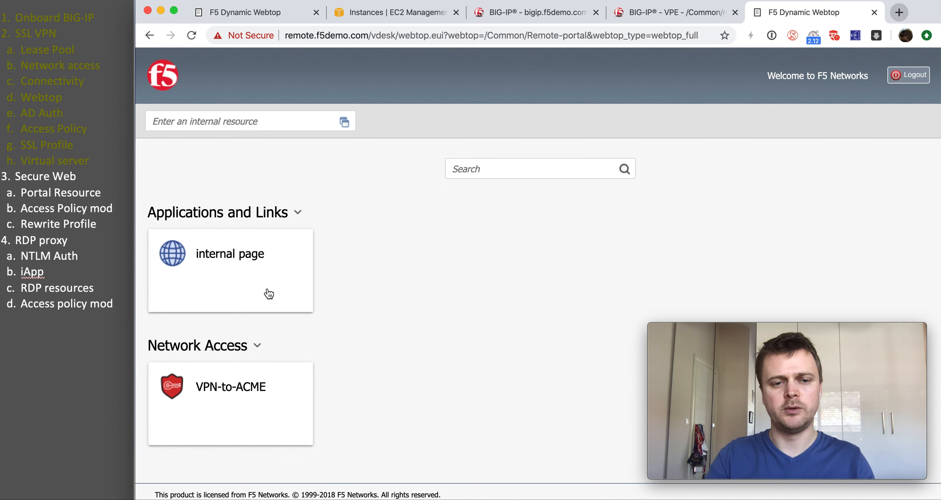
left_click(284, 295)
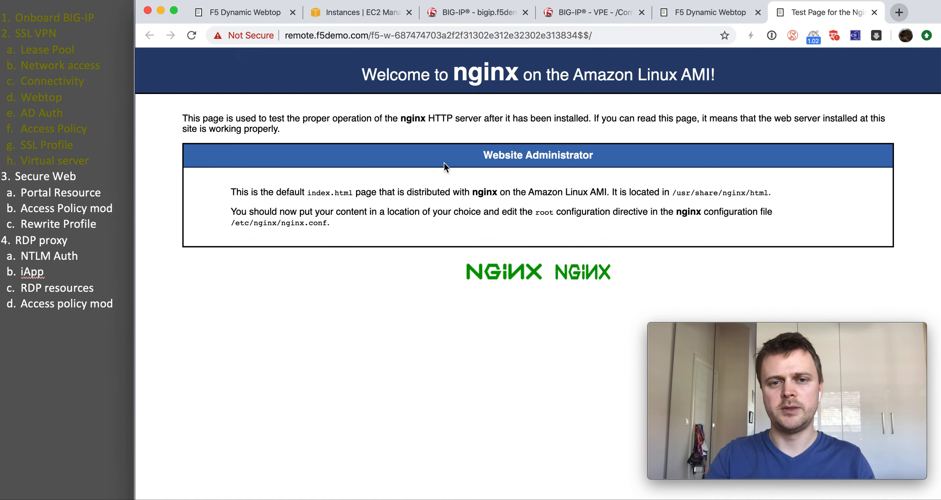
Step: Capture the page's requests in DevTools Network and inspect nginx-logo.png headers via the remote.f5demo.com URL
left_click_drag(302, 36, 581, 34)
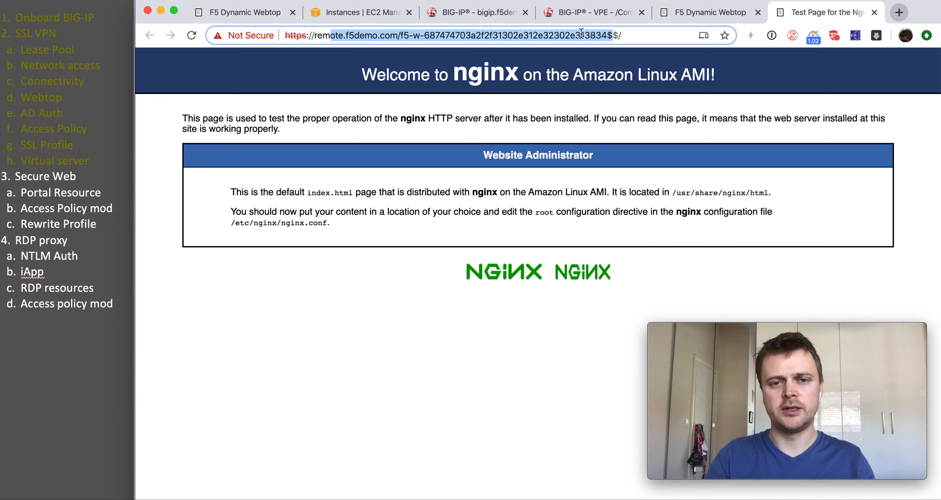
left_click(376, 37)
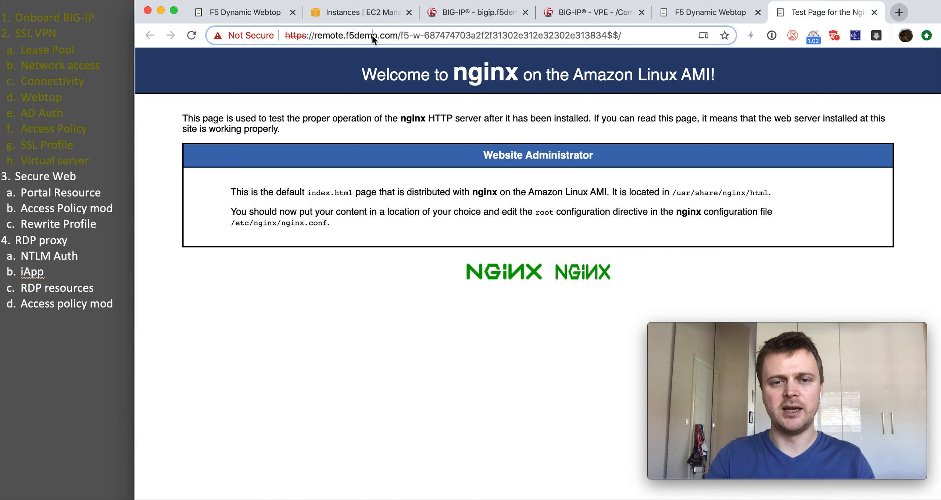
right_click(446, 291)
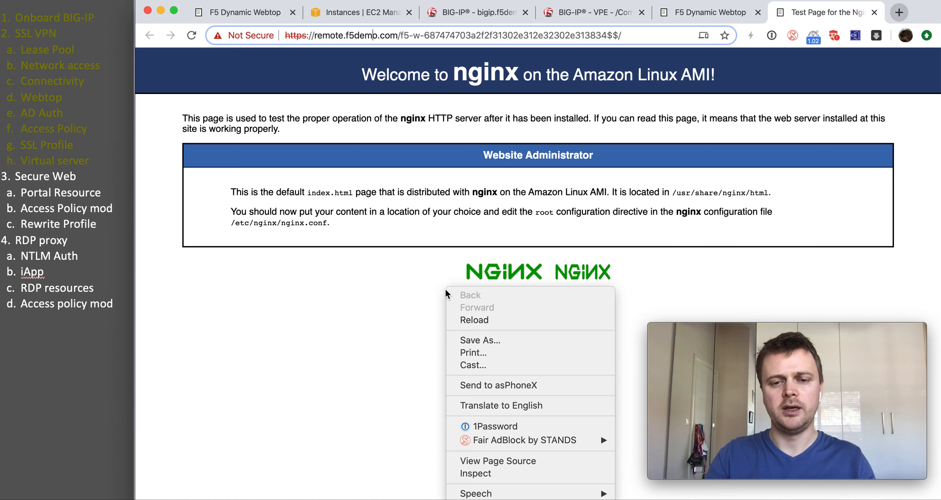
left_click(473, 475)
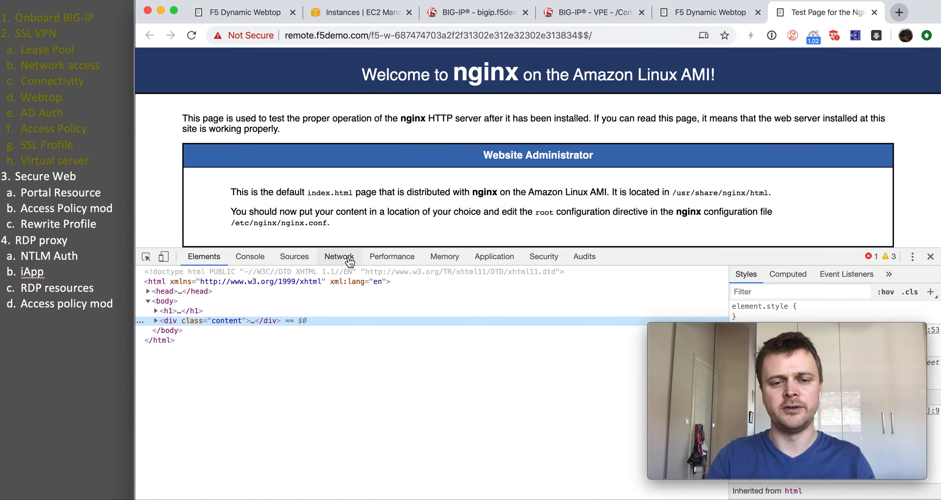
left_click(349, 259)
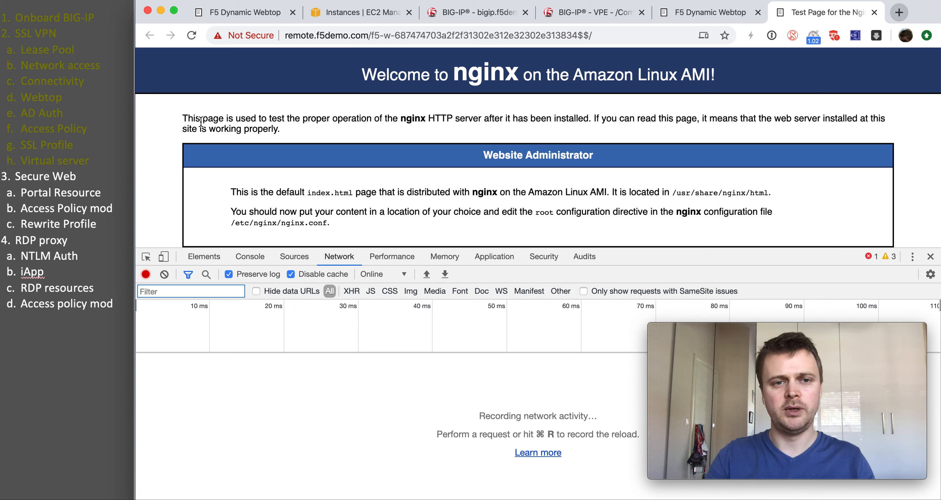
left_click(192, 36)
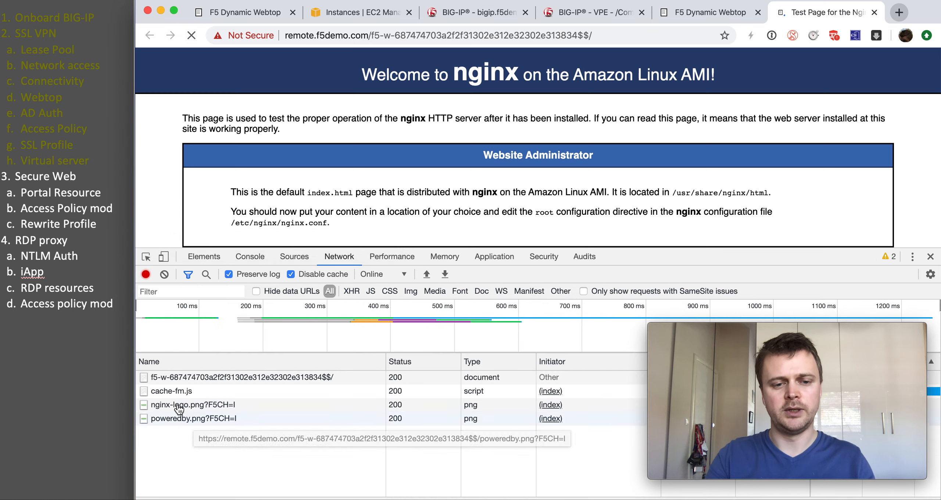
left_click(198, 404)
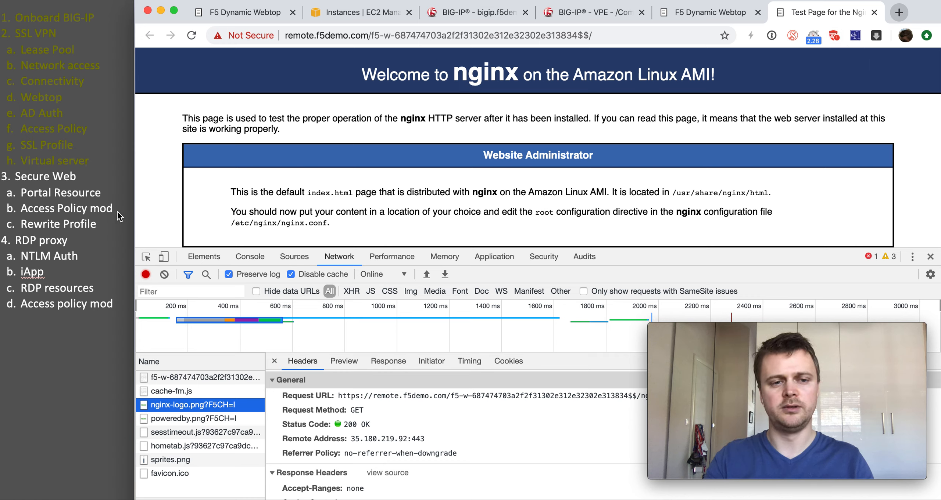
Step: Mark the Secure Web steps finished in the outline and close the nginx test page tab
left_click_drag(101, 218, 28, 179)
key("super+y")
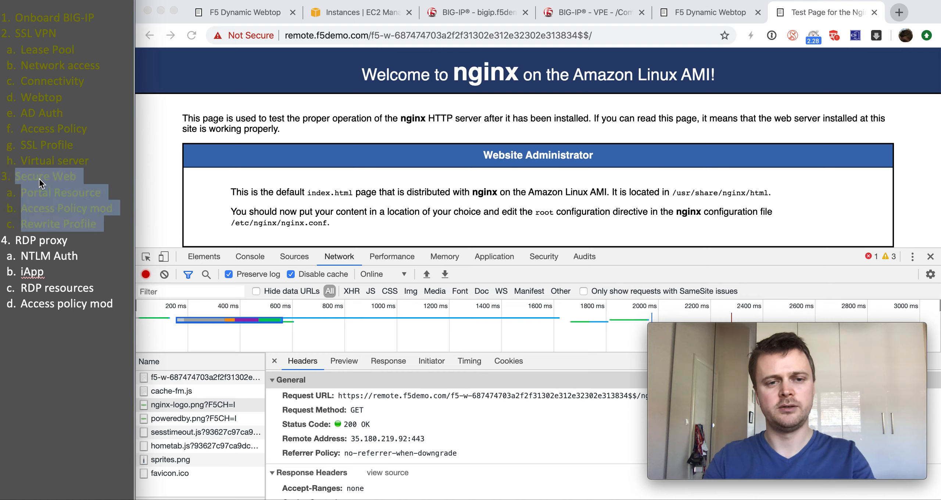
left_click(551, 202)
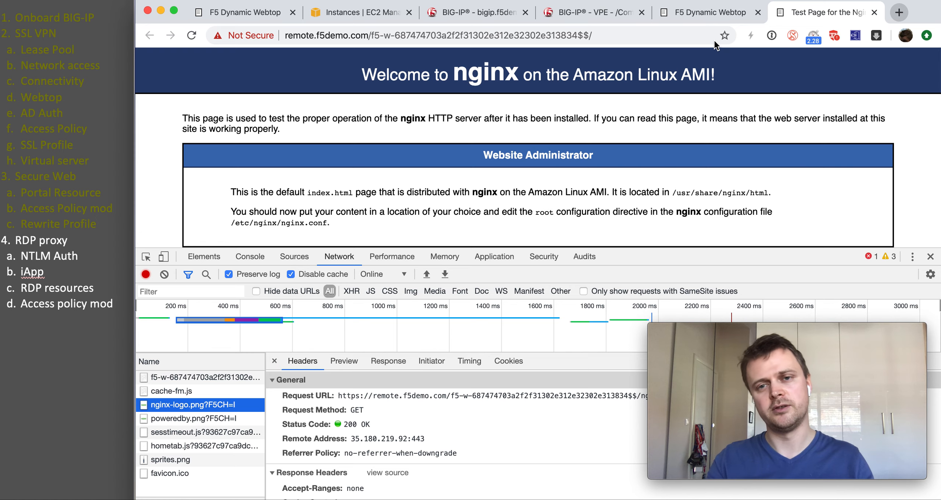
left_click(874, 13)
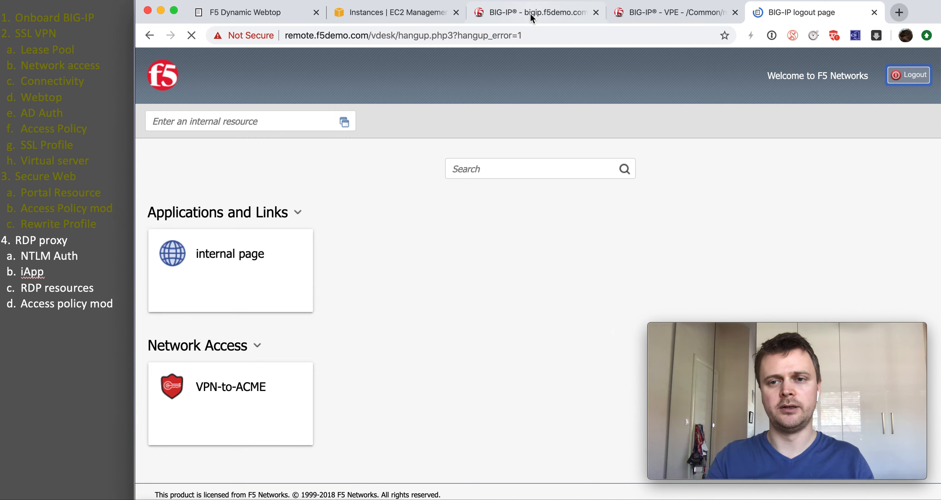
Step: Switch to the bigip.f5demo.com tab showing the Access Profiles list with access and remote-access
left_click(531, 15)
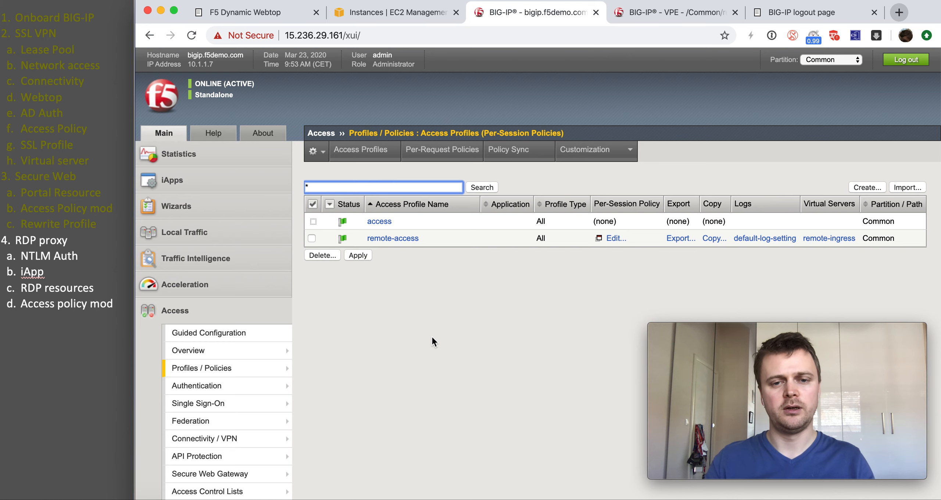
scroll(431, 335, "down", 5)
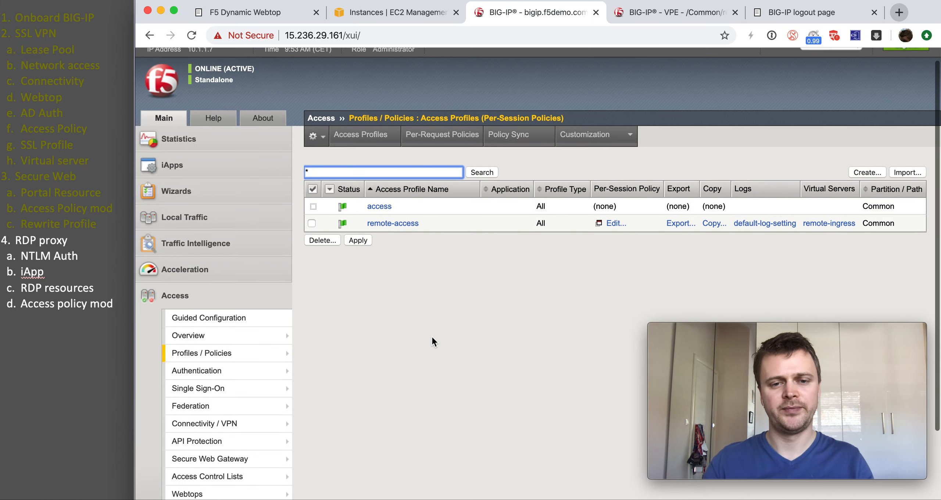
scroll(432, 335, "up", 3)
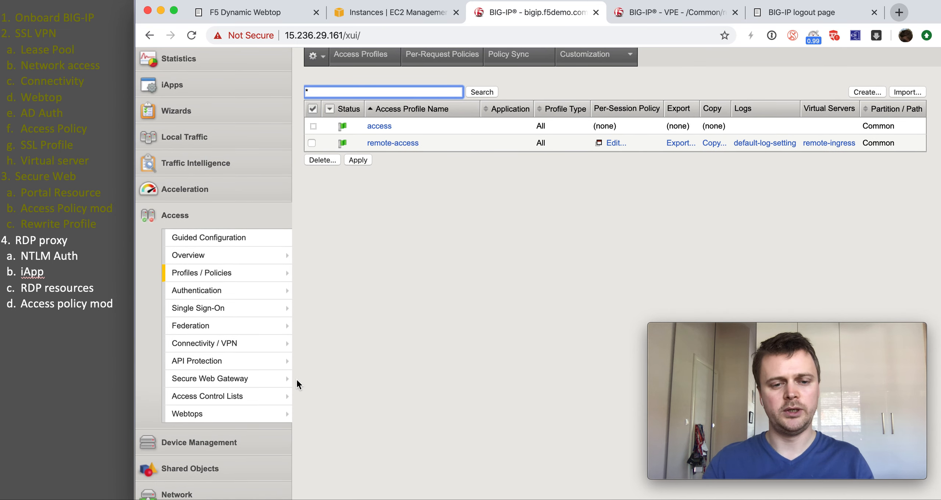
Step: Start a new NTLM machine account named NTLM-Account, machine name bigip, domain f5demo.com
mouse_move(254, 309)
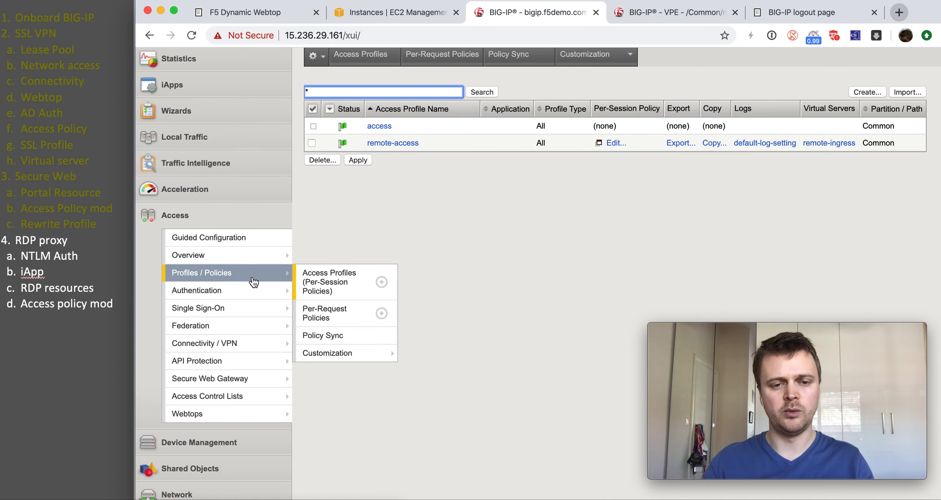
mouse_move(264, 416)
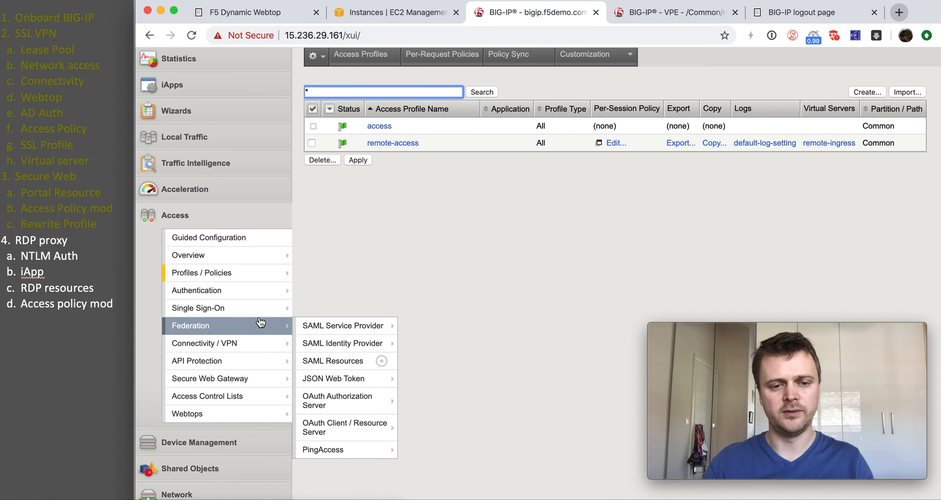
mouse_move(269, 296)
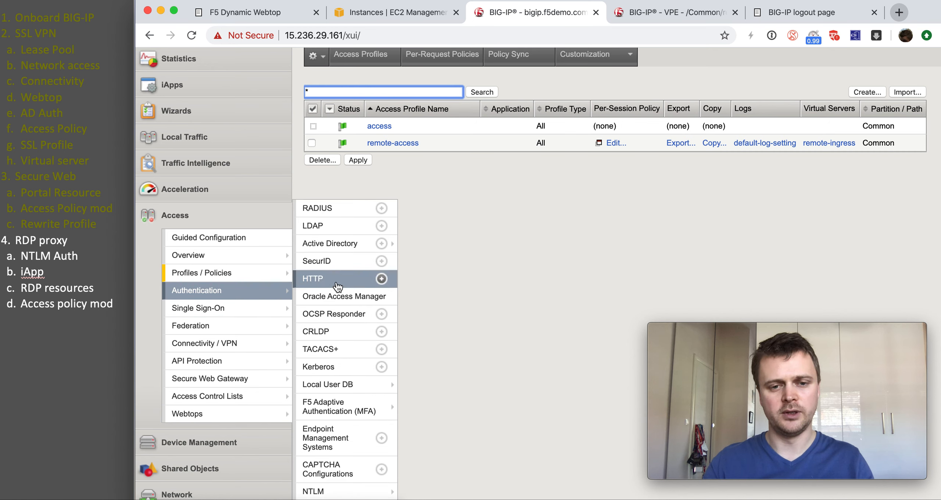
mouse_move(353, 491)
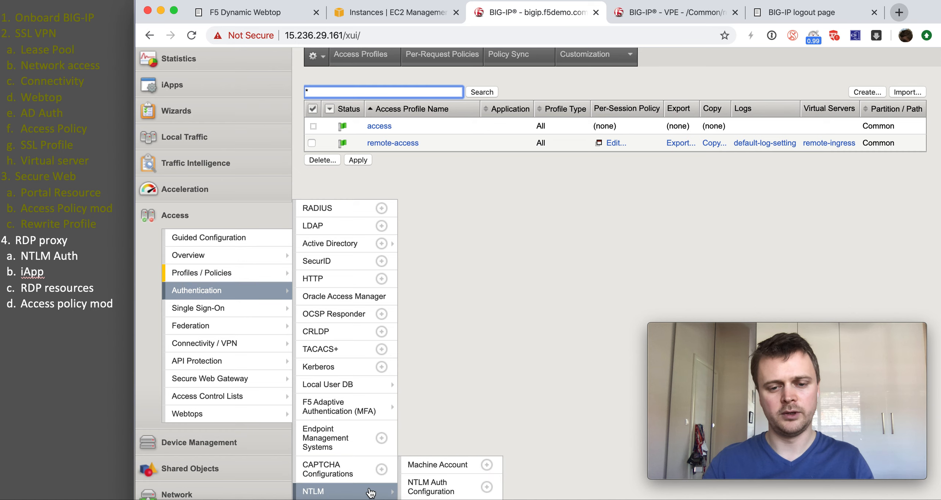
left_click(486, 464)
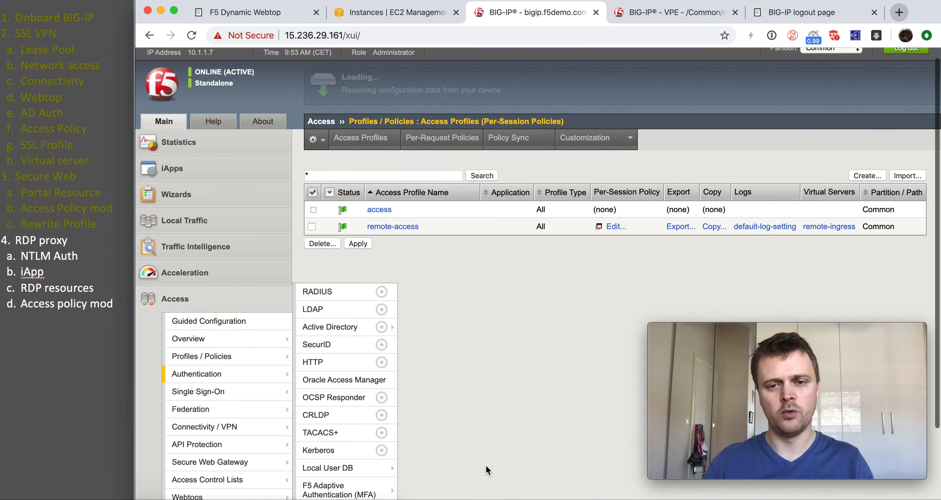
left_click(459, 187)
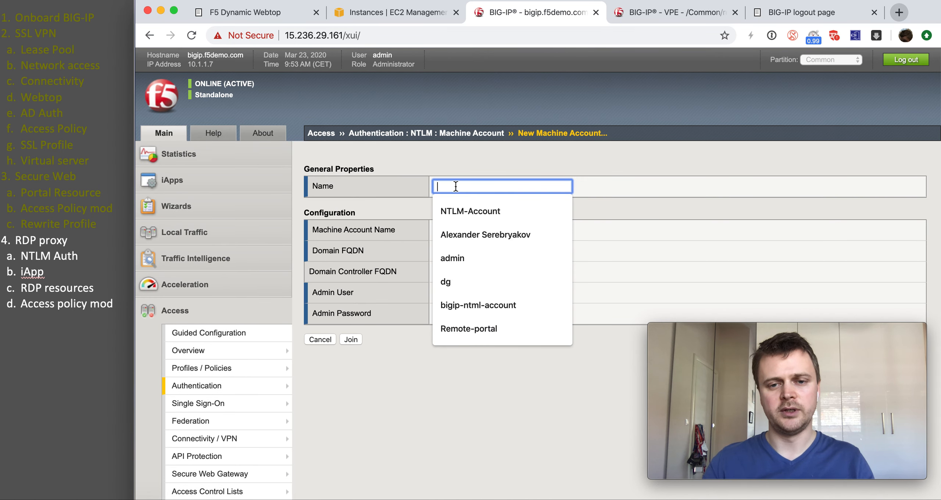
left_click(458, 210)
left_click(459, 230)
left_click(455, 249)
left_click(454, 251)
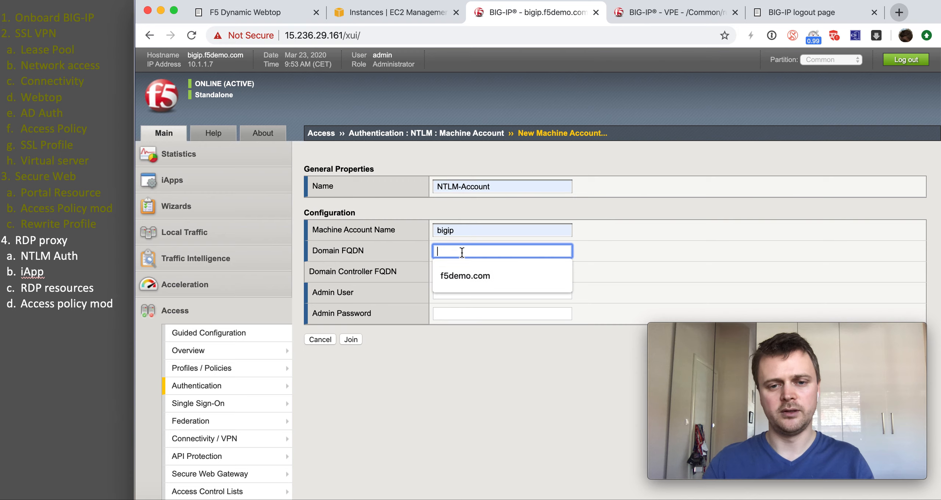
left_click(466, 275)
Step: Set controller ec2amaz-to4gp0p.f5demo.com, enter the domain admin credentials, and join the domain
left_click(467, 272)
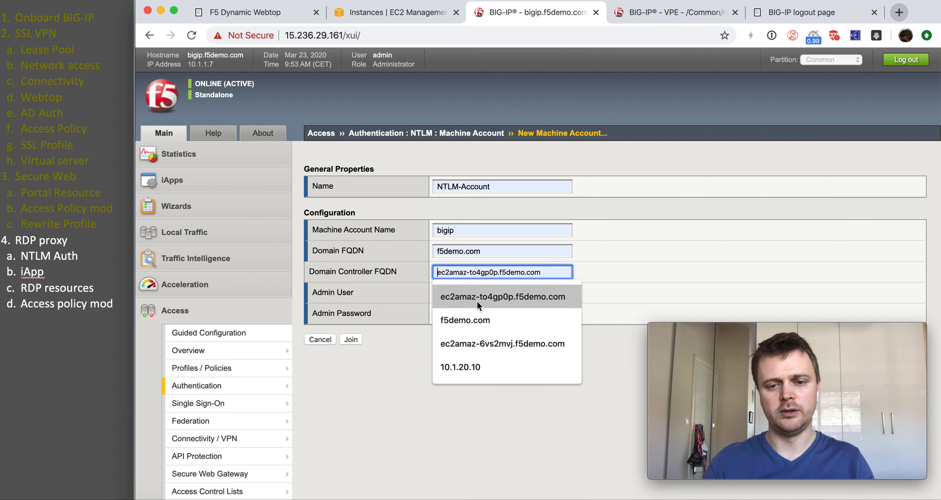
left_click(510, 297)
left_click_drag(454, 273, 492, 270)
left_click(492, 270)
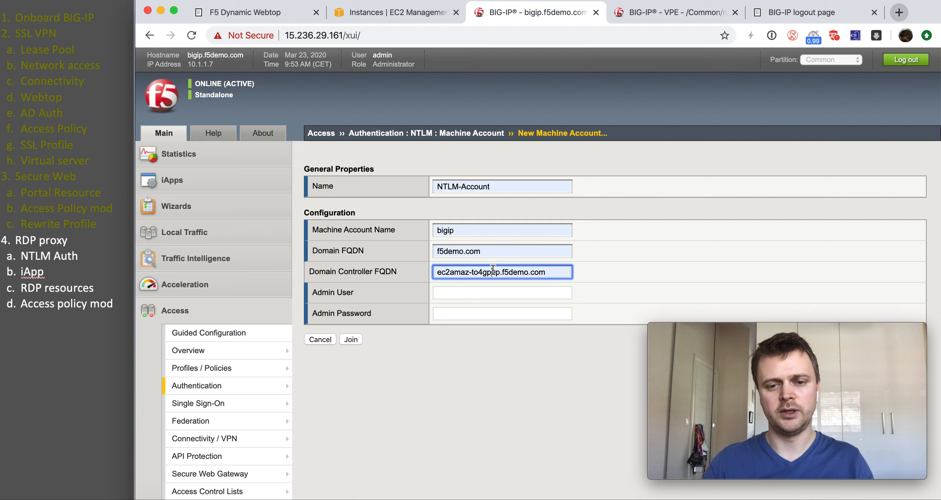
left_click(469, 288)
left_click(459, 312)
left_click(459, 311)
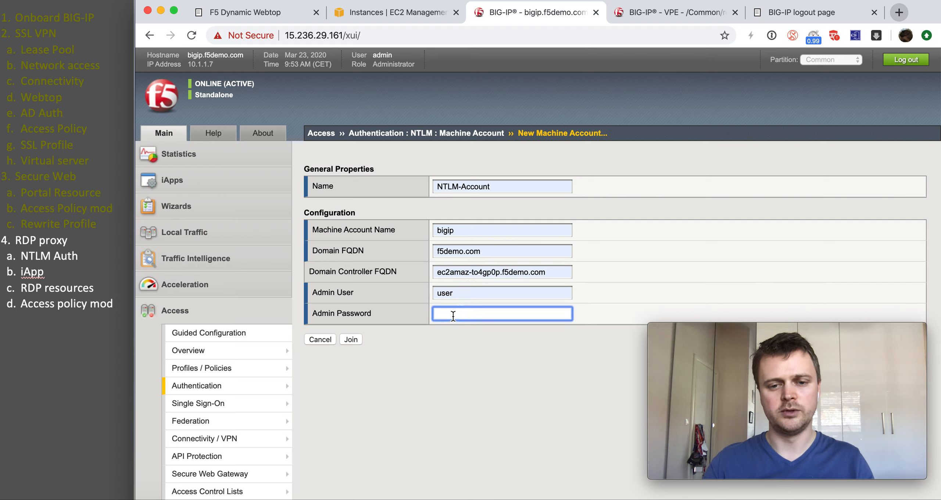
type("••••")
left_click(350, 340)
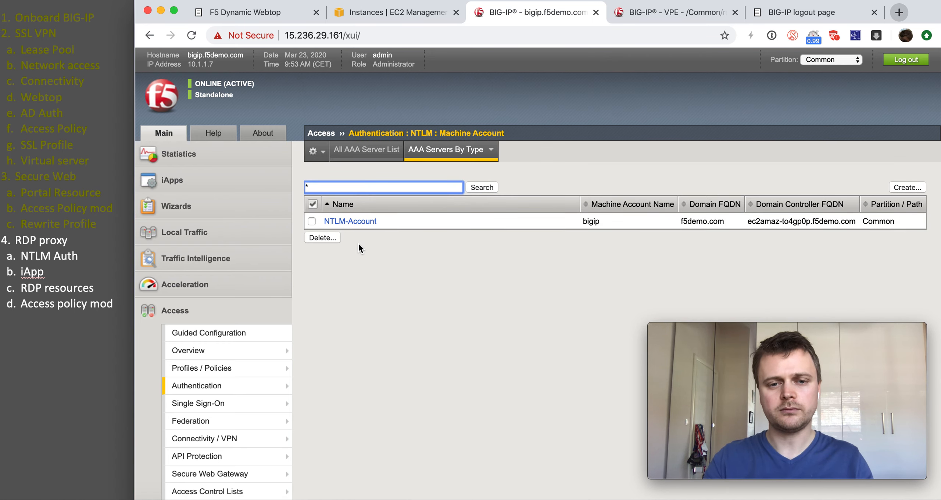
Step: Start an NTLM auth configuration named NTLM-auth using machine account NTLM-Account
scroll(325, 346, "down", 3)
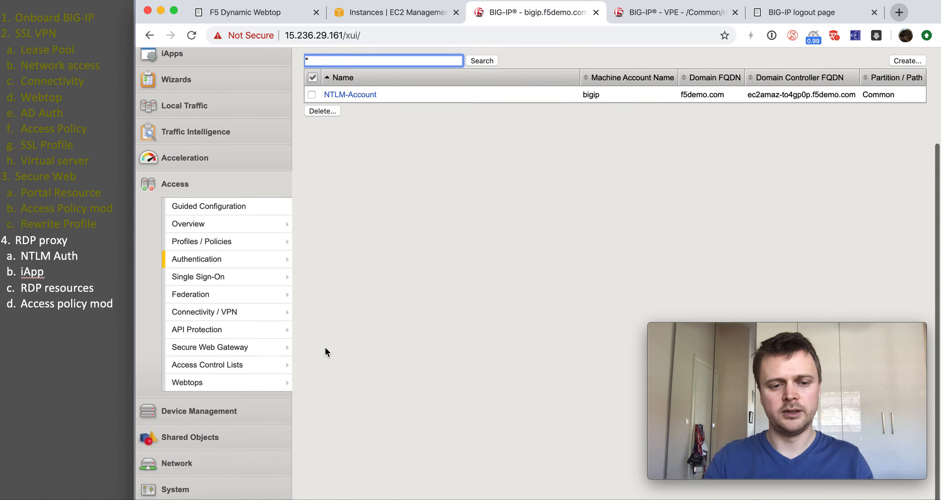
mouse_move(281, 270)
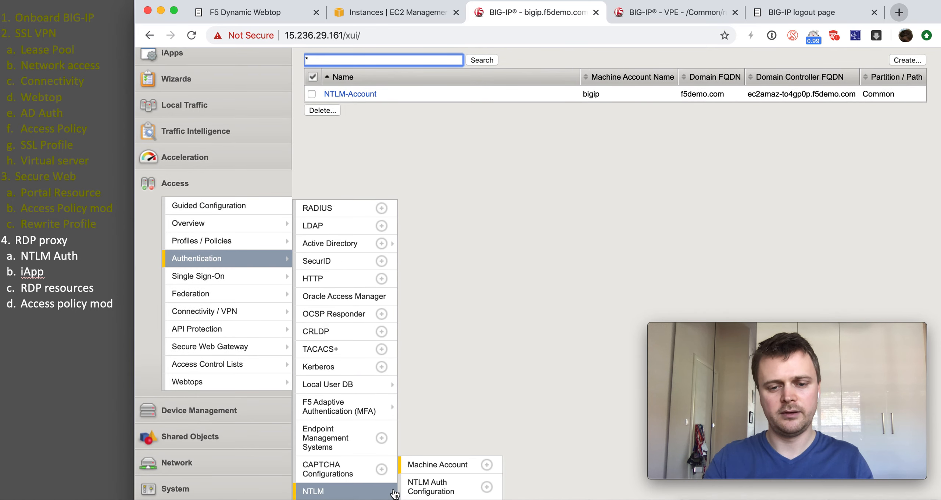
scroll(410, 491, "up", 3)
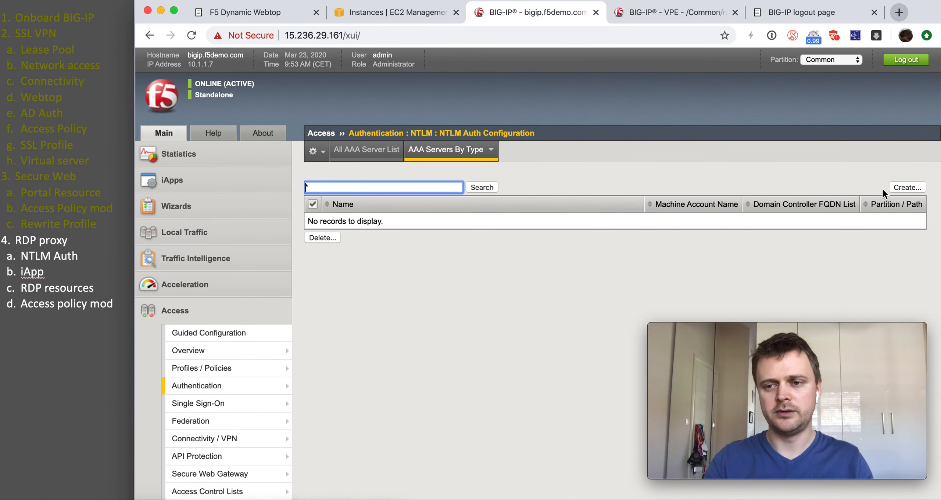
left_click(894, 190)
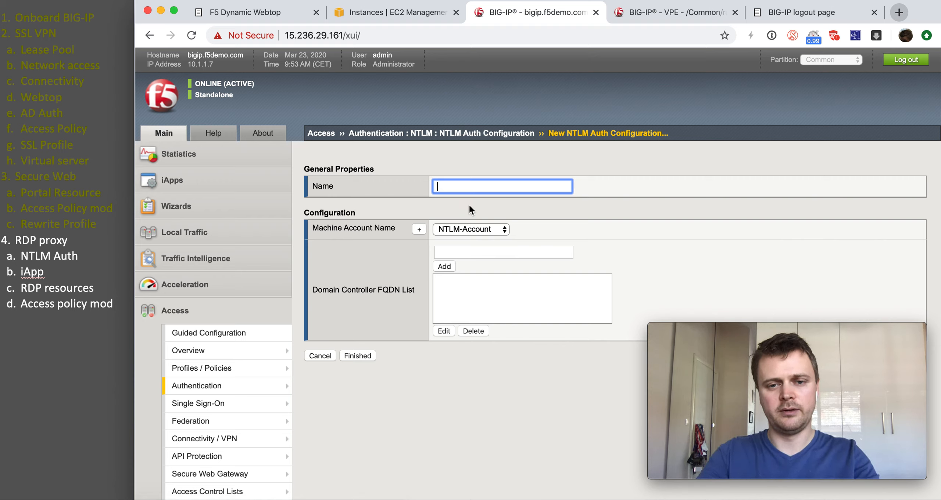
type("NTLM-auth")
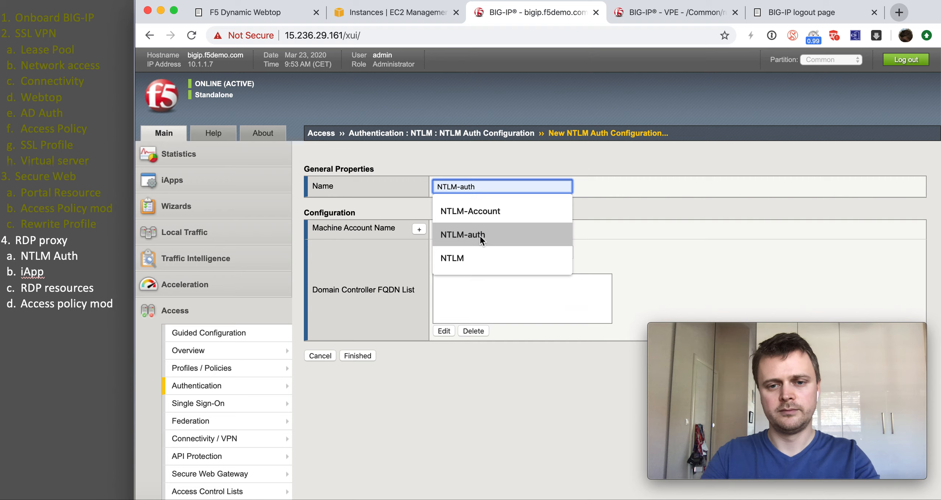
left_click(478, 234)
left_click(474, 235)
left_click(475, 232)
Step: Add domain controller ec2amaz-to4gp0p.f5demo.com, finish the configuration, and mark the NTLM Auth step done
left_click(452, 252)
type("e")
left_click(461, 270)
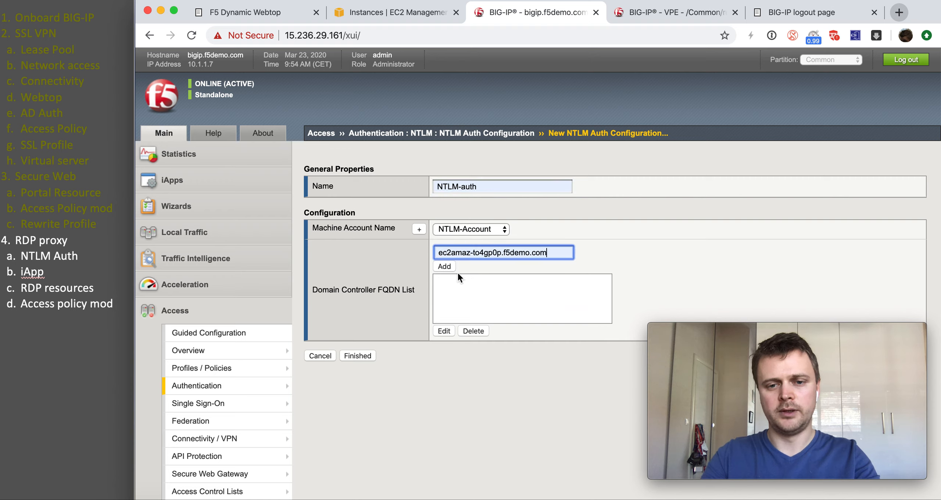
left_click(443, 266)
left_click(368, 353)
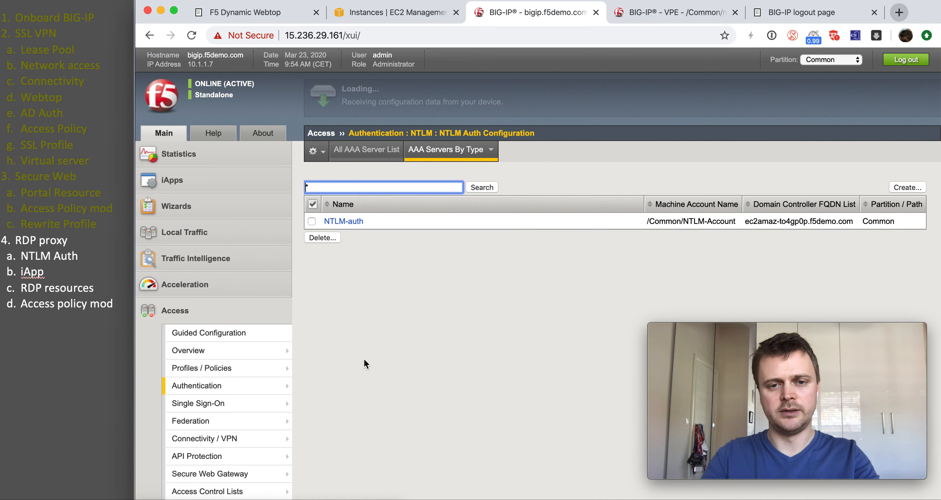
left_click_drag(91, 258, 29, 247)
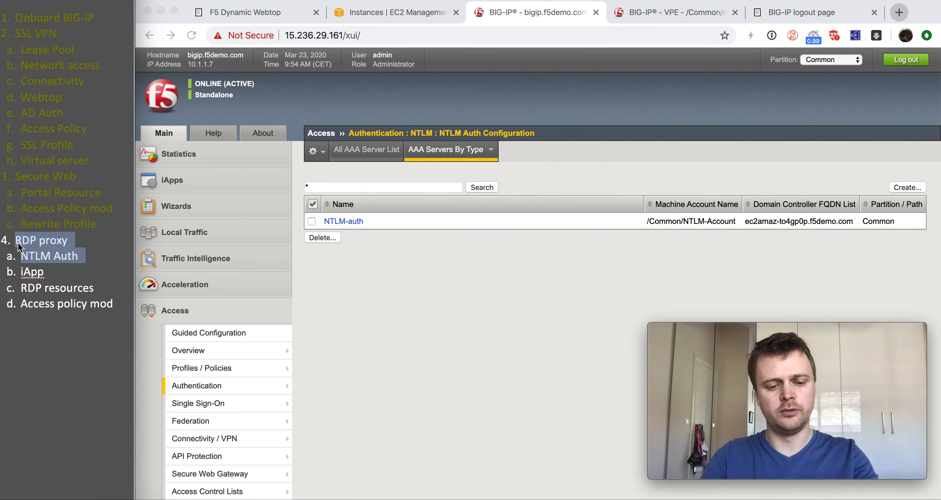
key("super+y")
Step: Start a new iApp application service from the f5.microsoft_rds_remote_access.v1.0.2 template
left_click(324, 275)
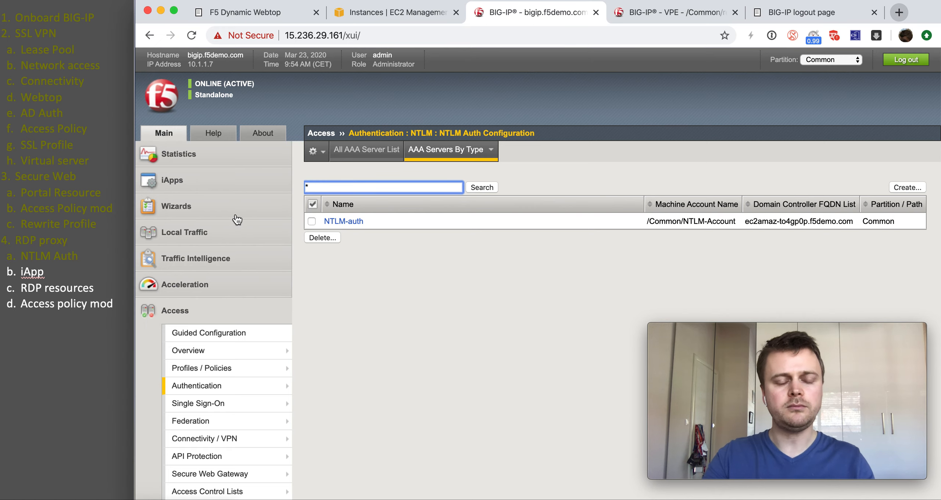
left_click(216, 191)
mouse_move(217, 203)
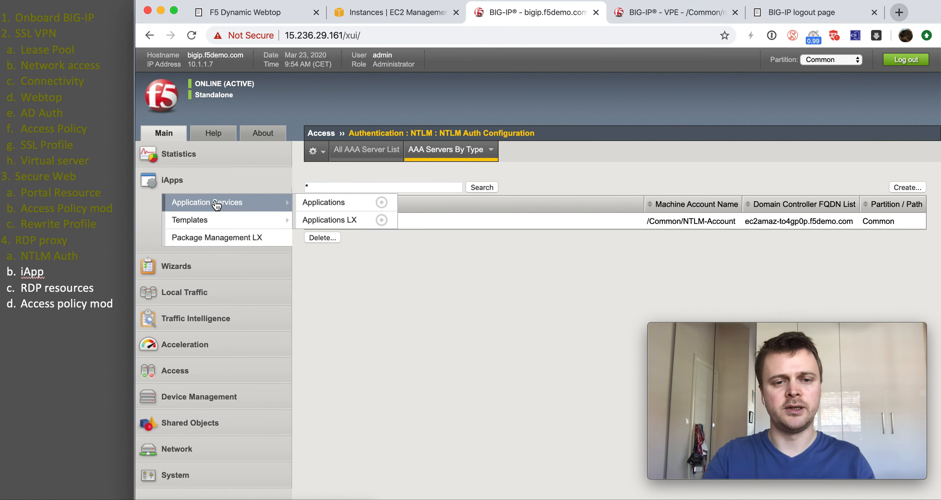
left_click(312, 203)
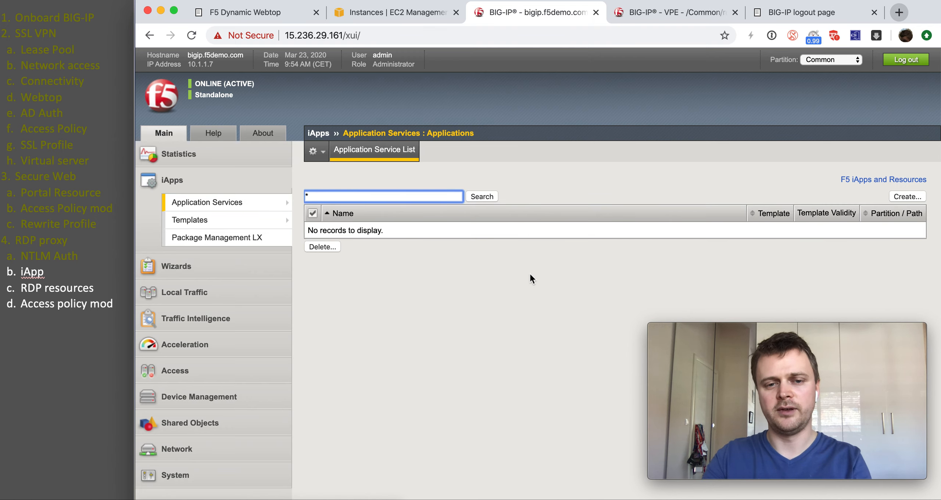
left_click(905, 197)
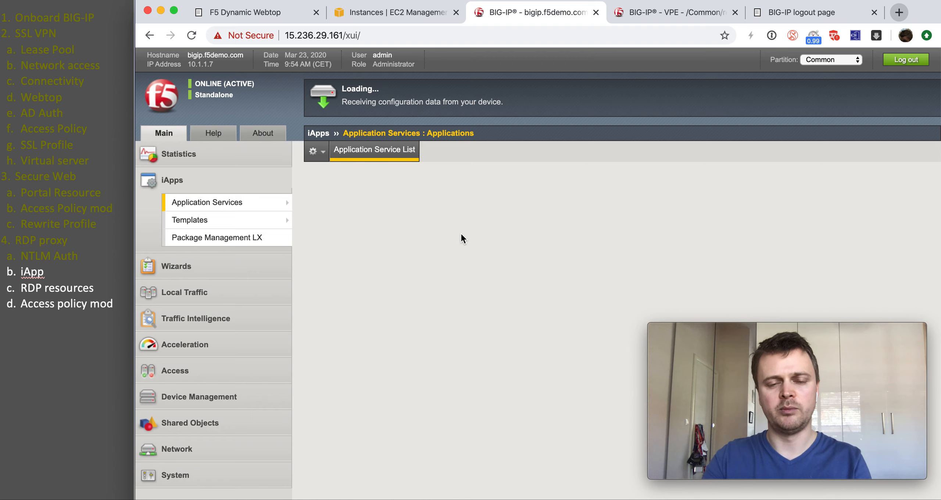
left_click(480, 194)
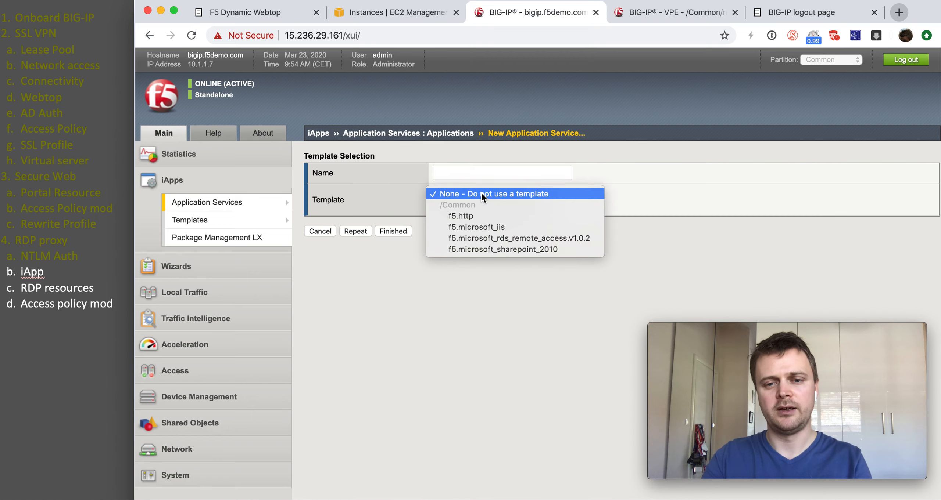
left_click(491, 238)
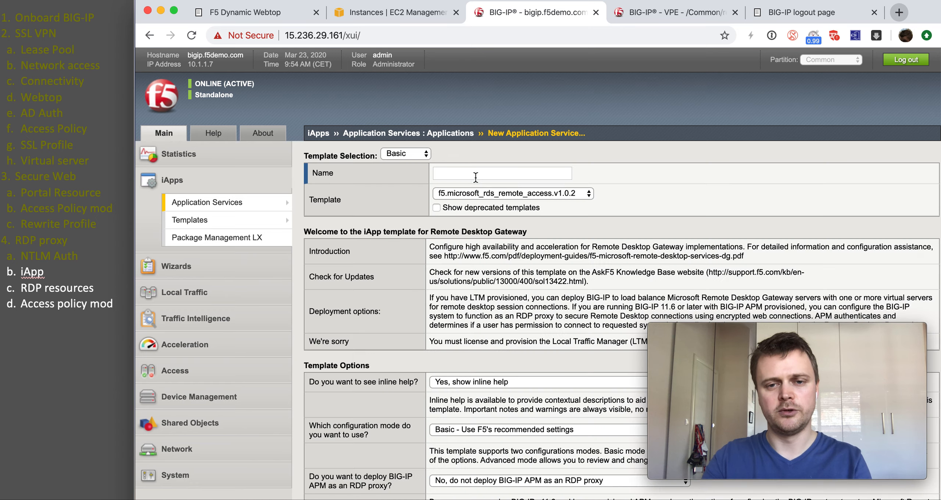
Step: Name the application RDP-proxy and set Deploy APM as RDP proxy to Yes
left_click(475, 175)
left_click(419, 179)
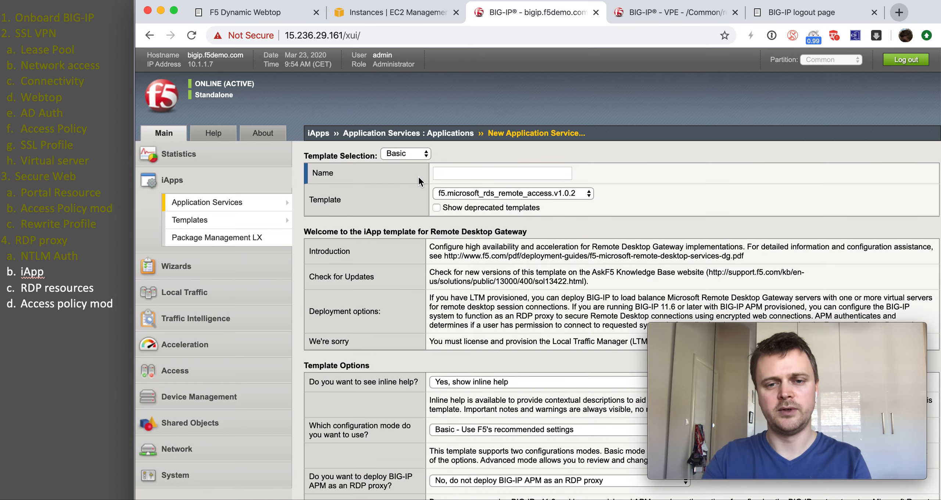
left_click(438, 175)
type("RD")
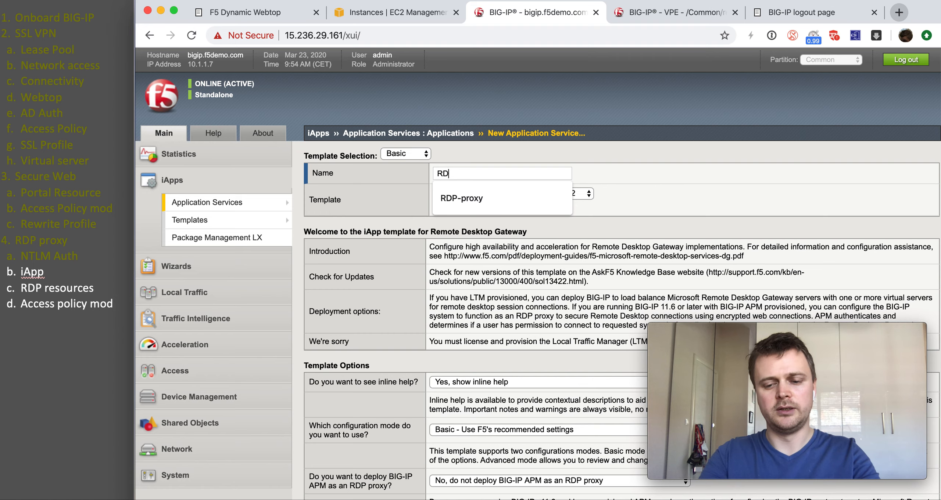
type("P-proxy")
left_click(440, 190)
scroll(471, 352, "down", 3)
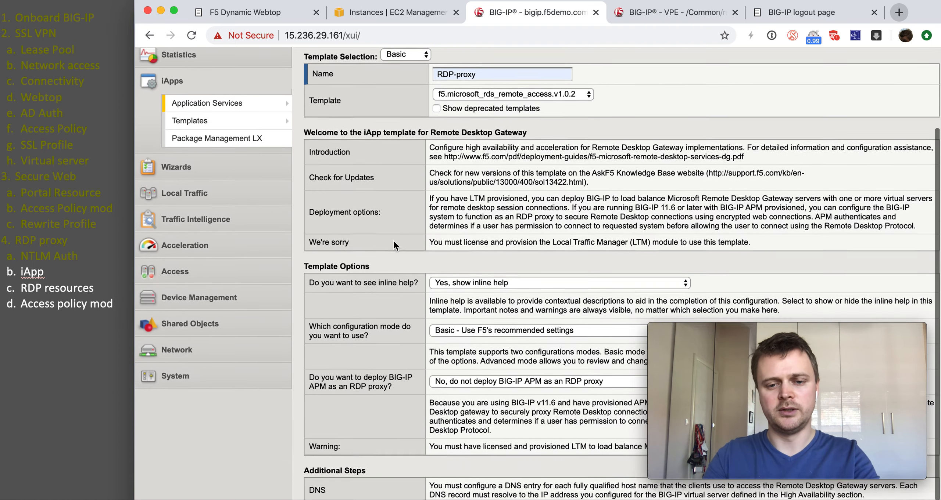
left_click(471, 365)
left_click(471, 375)
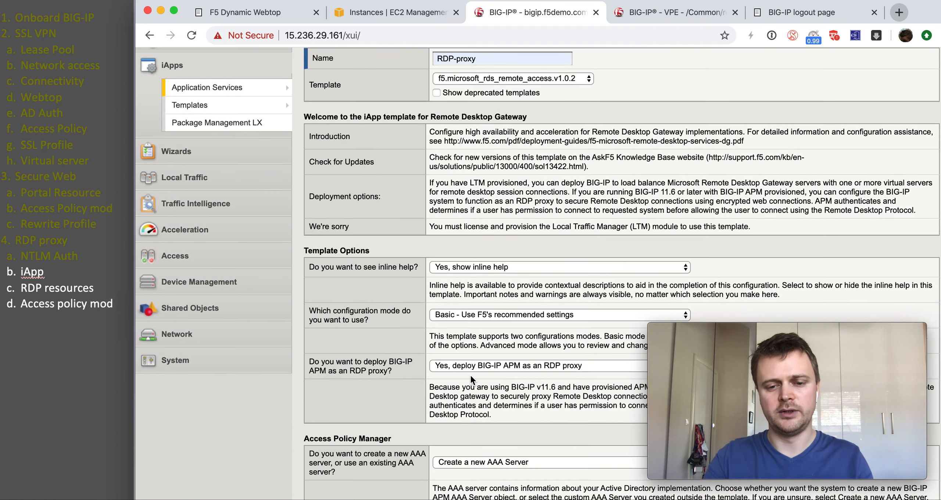
scroll(471, 374, "down", 7)
scroll(470, 375, "down", 2)
scroll(540, 212, "up", 1)
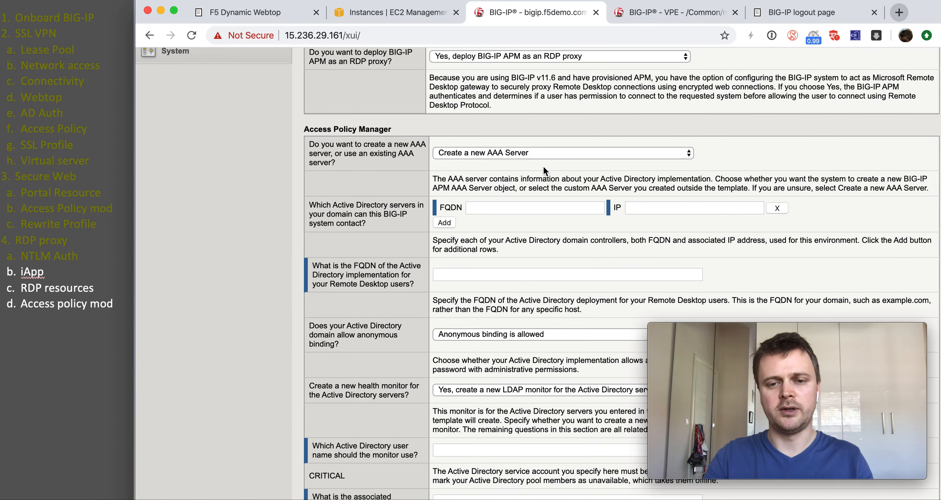
scroll(392, 358, "down", 1)
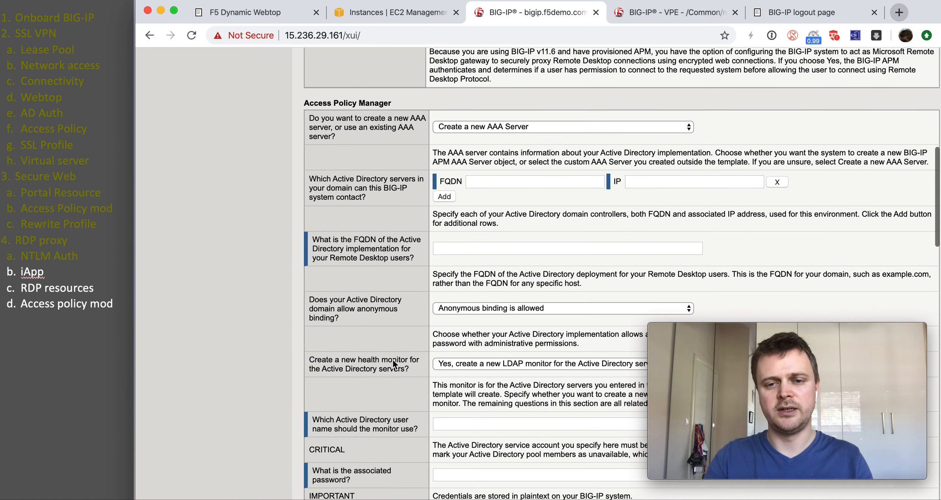
scroll(393, 360, "down", 1)
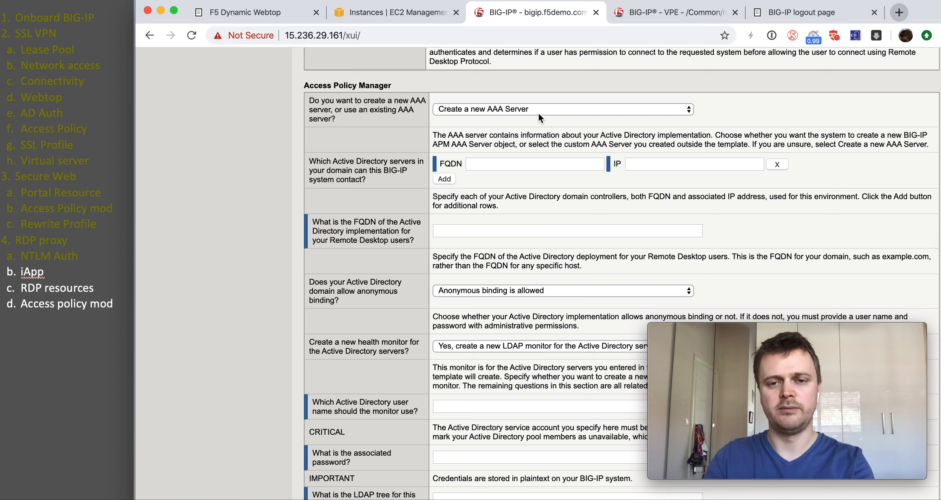
Step: Enter AD server ec2amaz-to4gp0p.f5demo.com at 10.1.20.10, domain f5demo.com, keeping anonymous binding allowed
left_click(527, 164)
left_click(526, 179)
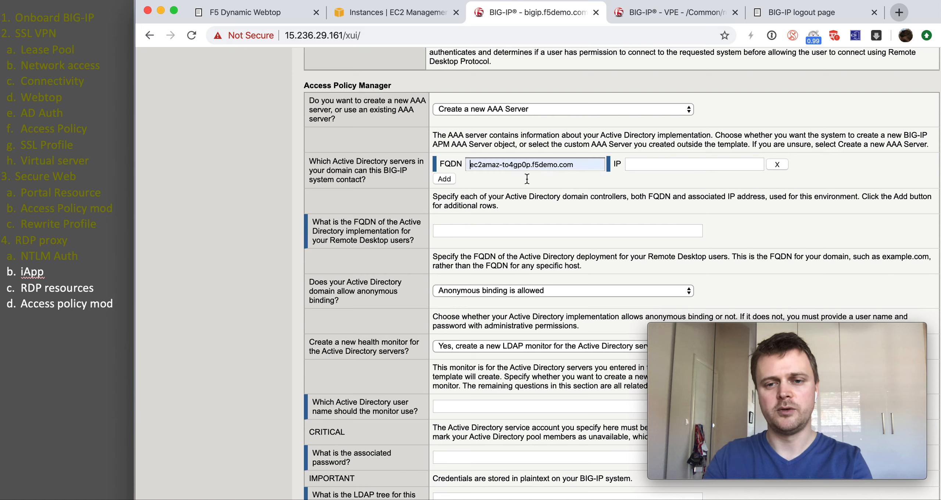
left_click(659, 169)
left_click(660, 189)
left_click(498, 231)
left_click(482, 252)
left_click(478, 291)
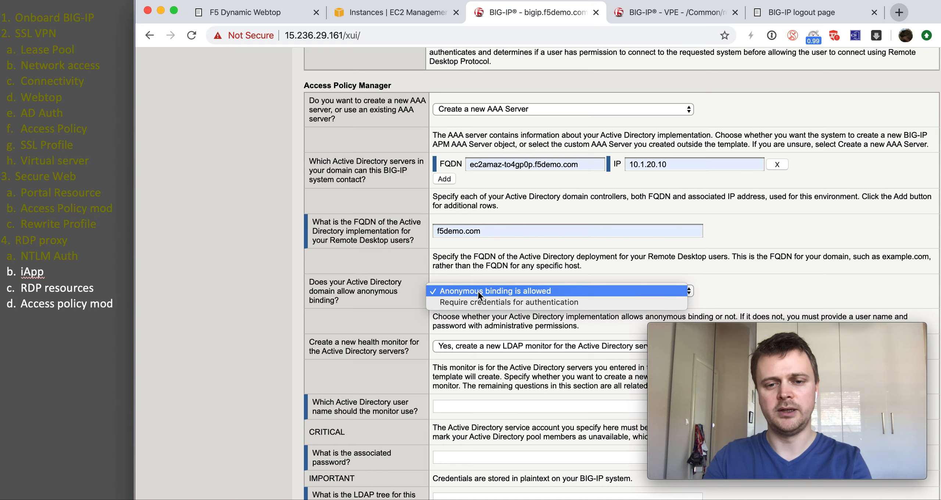
left_click(477, 293)
Step: Monitor the AD servers with a simple ICMP health check
scroll(478, 294, "down", 5)
left_click(507, 222)
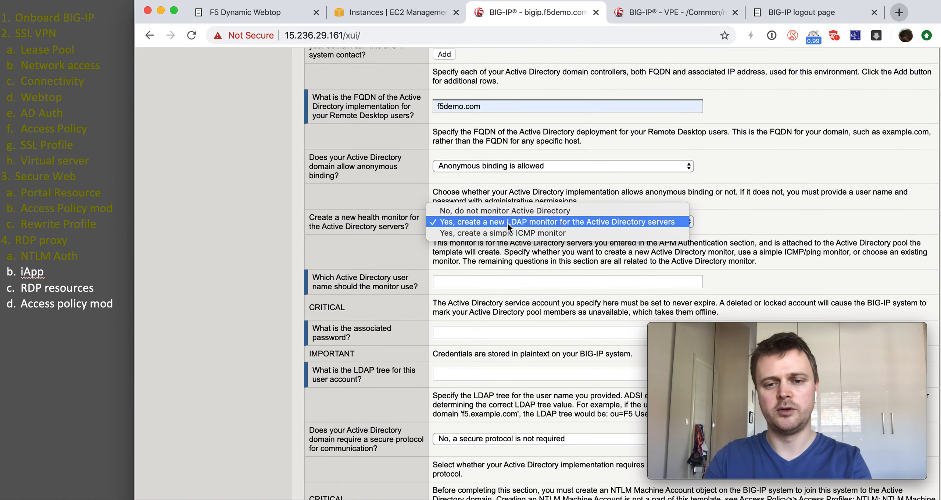
left_click(514, 233)
scroll(514, 237, "down", 5)
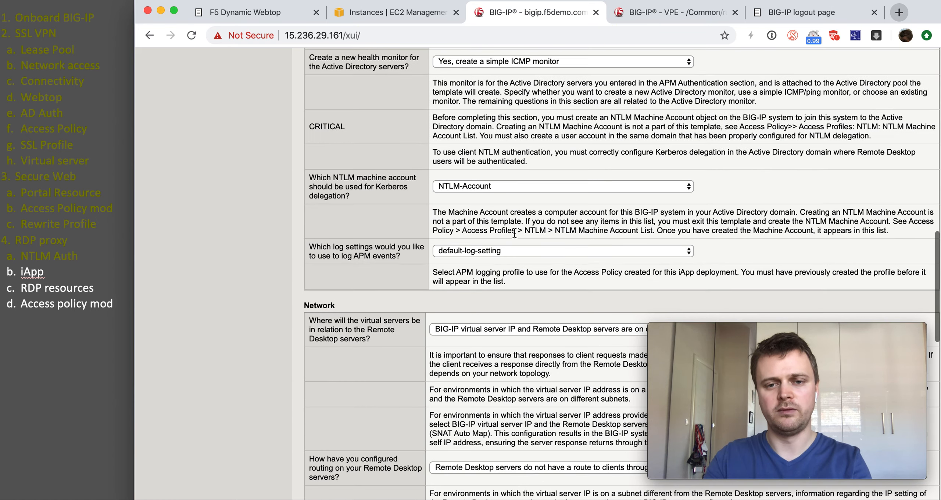
scroll(508, 243, "down", 3)
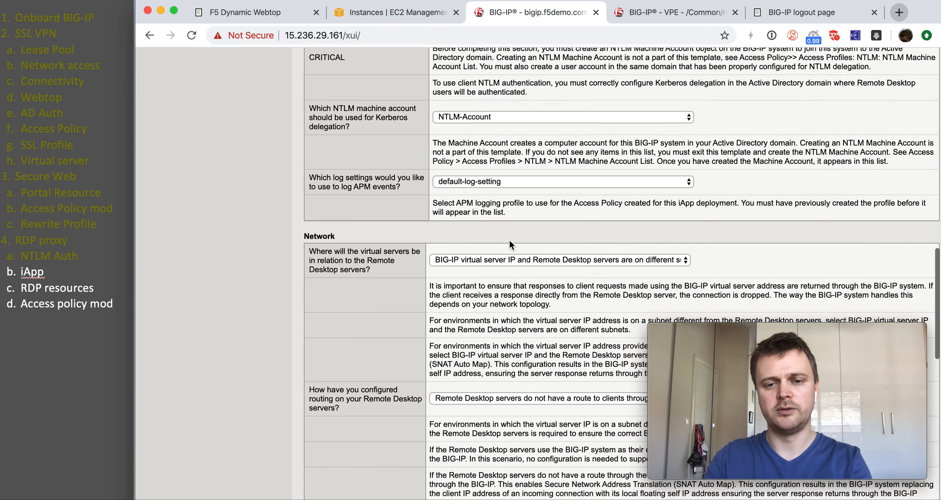
scroll(509, 243, "down", 1)
scroll(508, 238, "down", 3)
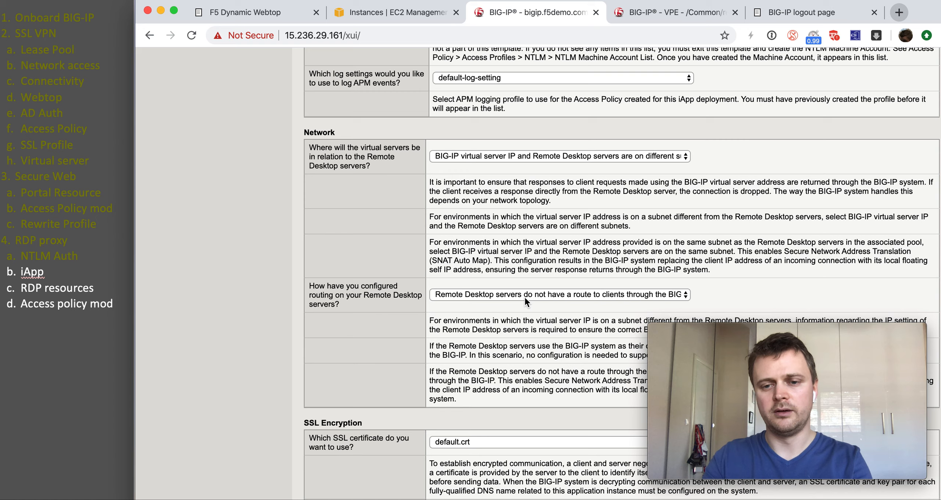
scroll(525, 297, "down", 1)
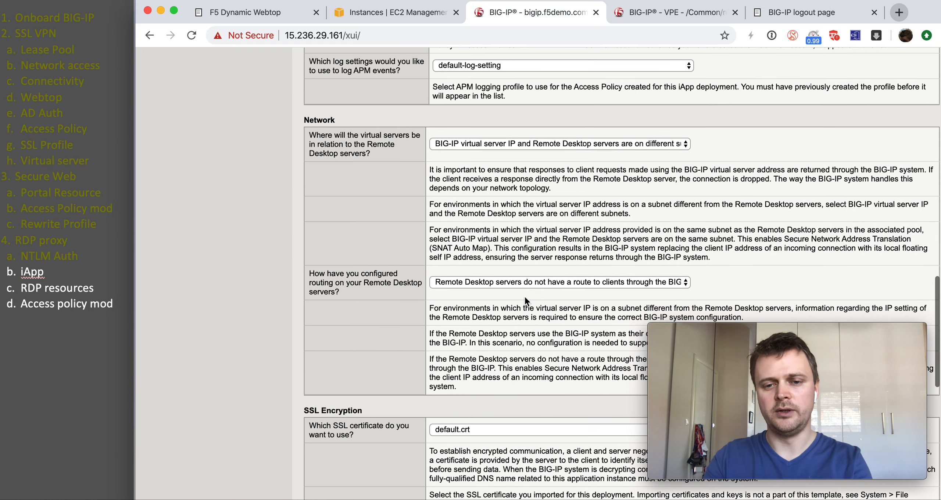
scroll(522, 243, "down", 4)
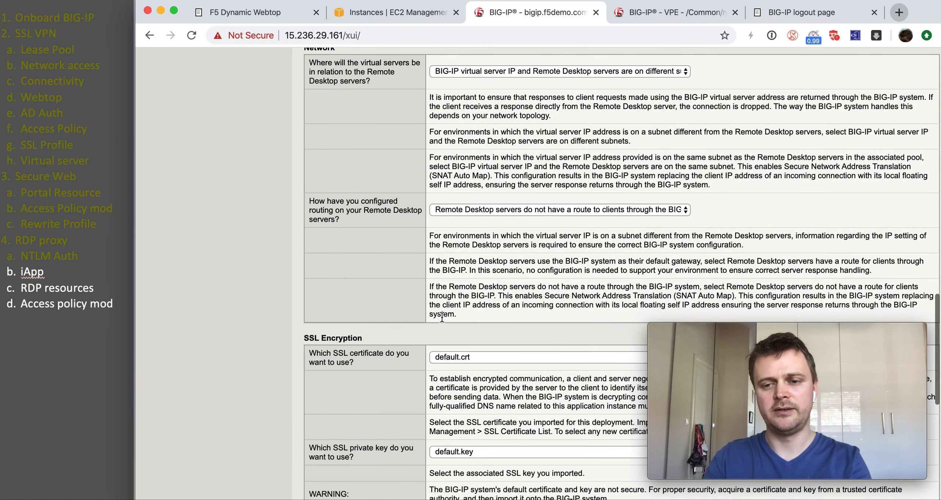
scroll(484, 293, "down", 4)
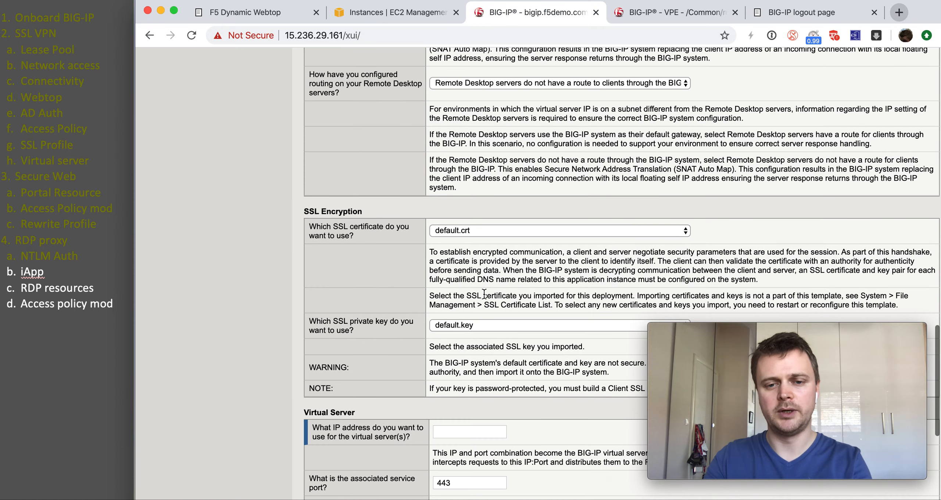
Step: Use the f5demo.com SSL certificate and f5demo.com private key
left_click(489, 231)
left_click(488, 243)
left_click(474, 326)
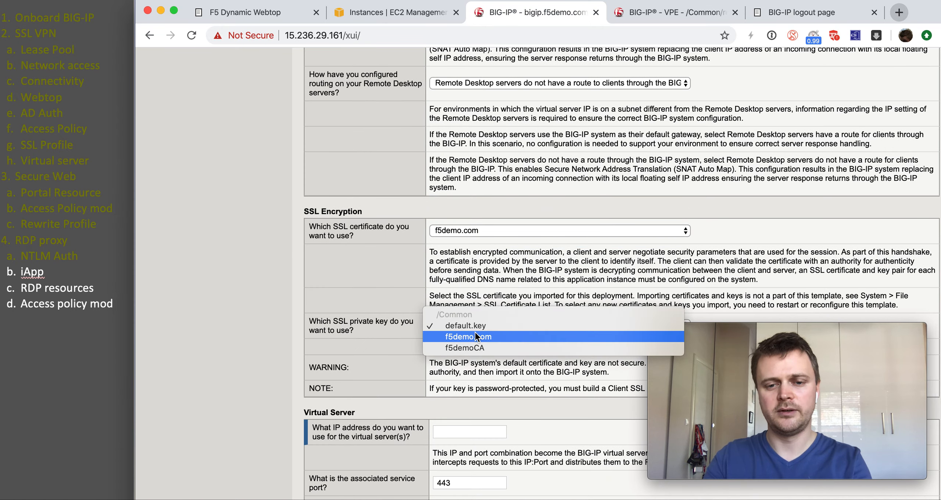
left_click(474, 335)
scroll(463, 343, "down", 12)
scroll(464, 346, "up", 1)
Step: Set the virtual server IP to 10.1.10.101 and allow any host to connect
left_click(460, 113)
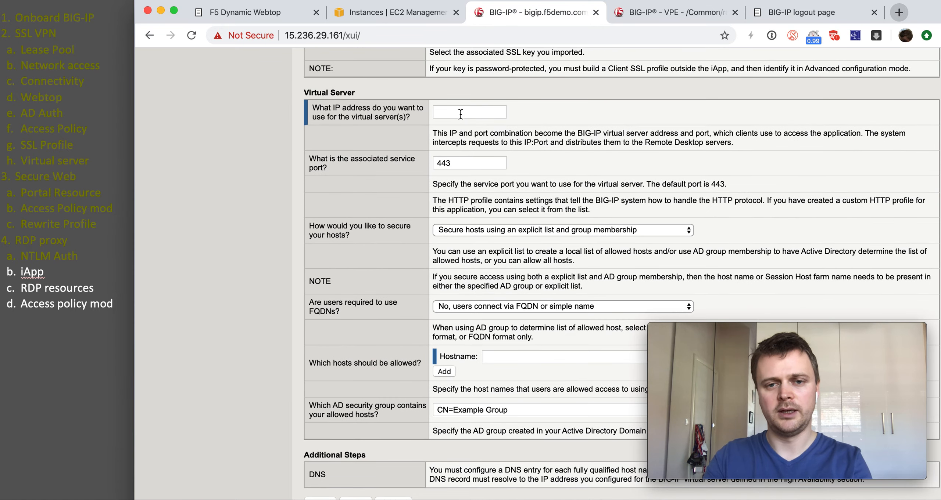
left_click(465, 137)
left_click_drag(490, 111, 455, 111)
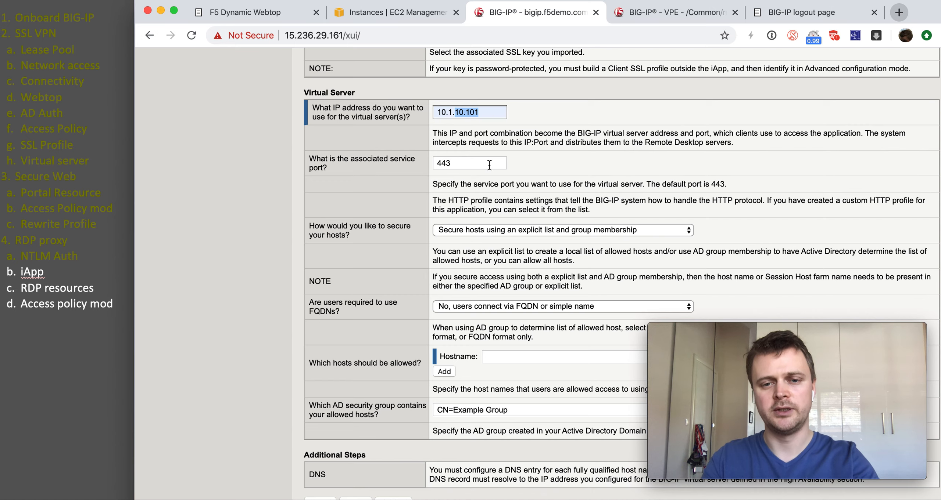
left_click(529, 231)
left_click(524, 236)
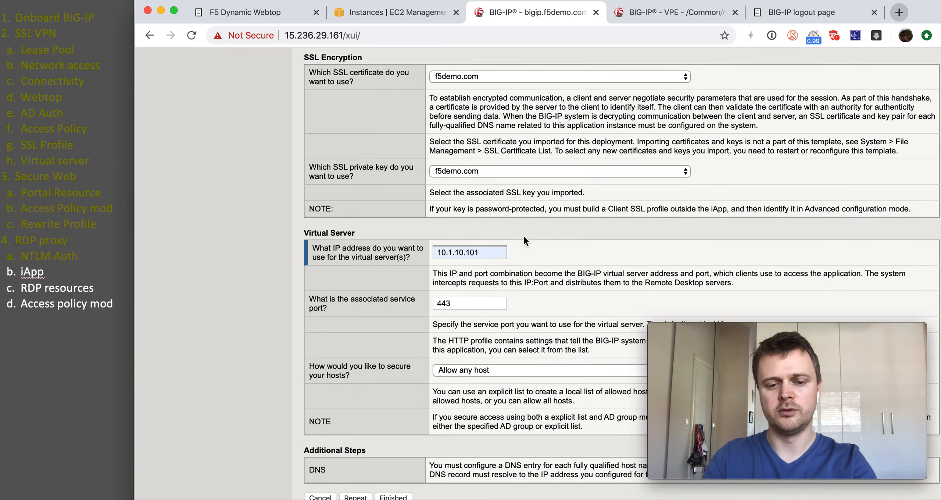
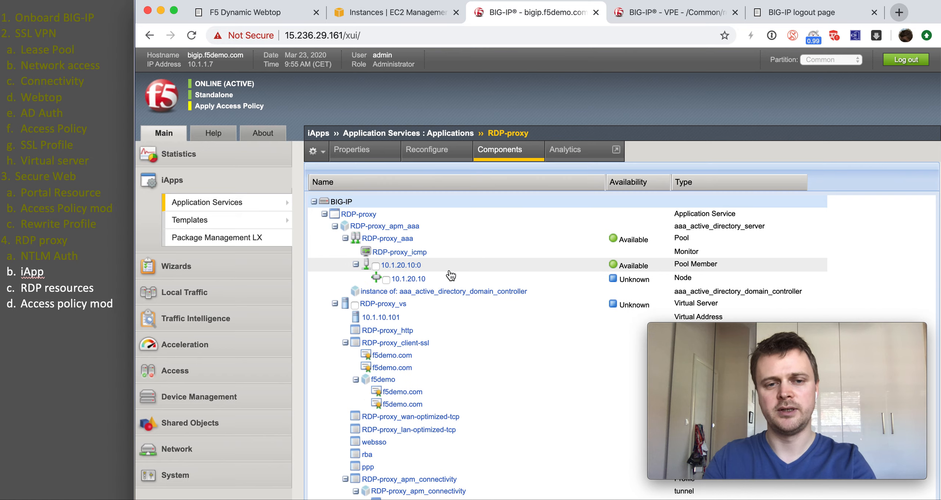
Step: Disable Strict Updates in the RDP-proxy iApp's properties and apply the update
scroll(450, 276, "down", 15)
scroll(450, 276, "up", 15)
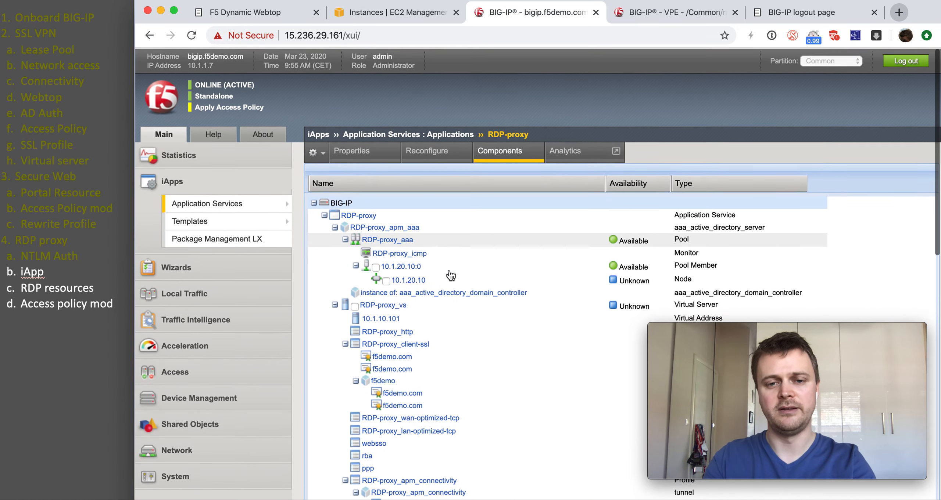
left_click(369, 153)
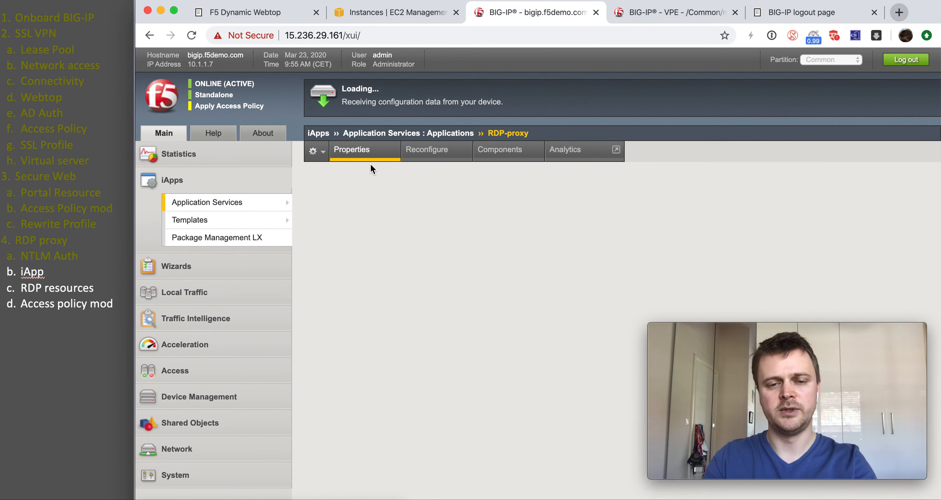
left_click(433, 274)
left_click(333, 290)
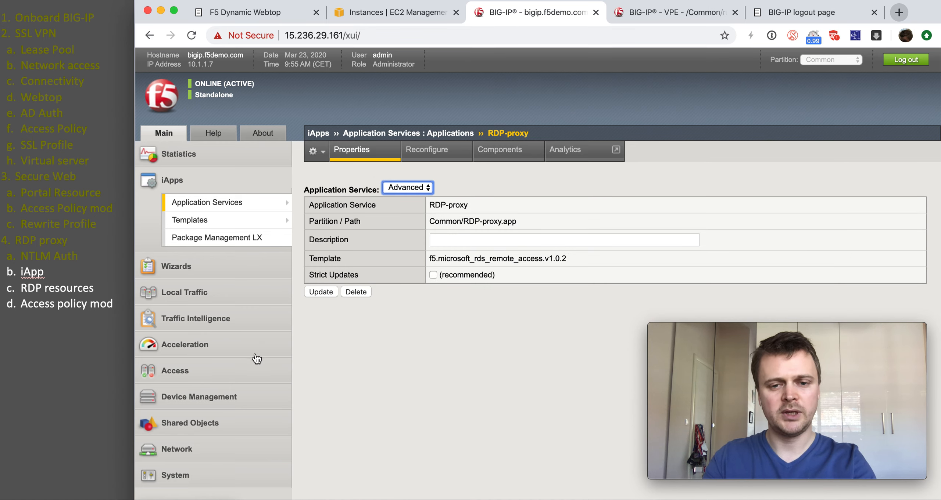
Step: Go to Access > Connectivity / VPN > VDI / RDP > Remote Desktops
left_click(235, 381)
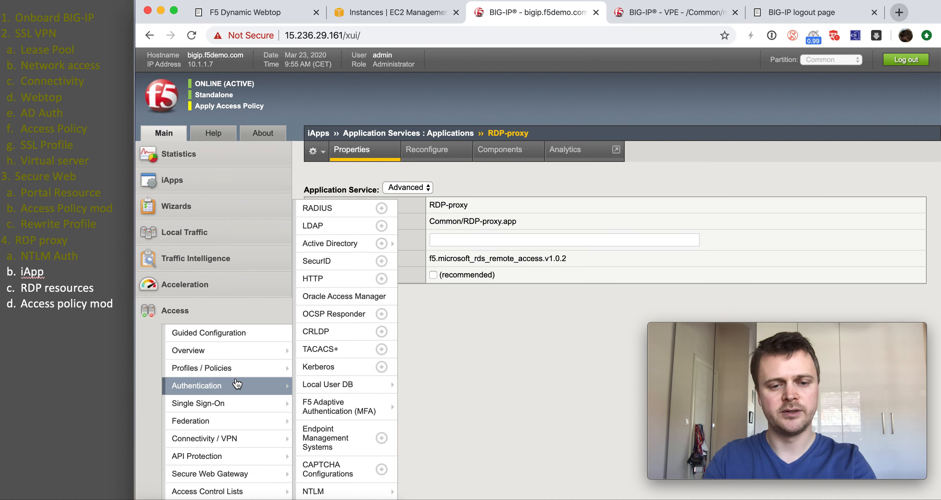
scroll(237, 383, "down", 3)
mouse_move(250, 347)
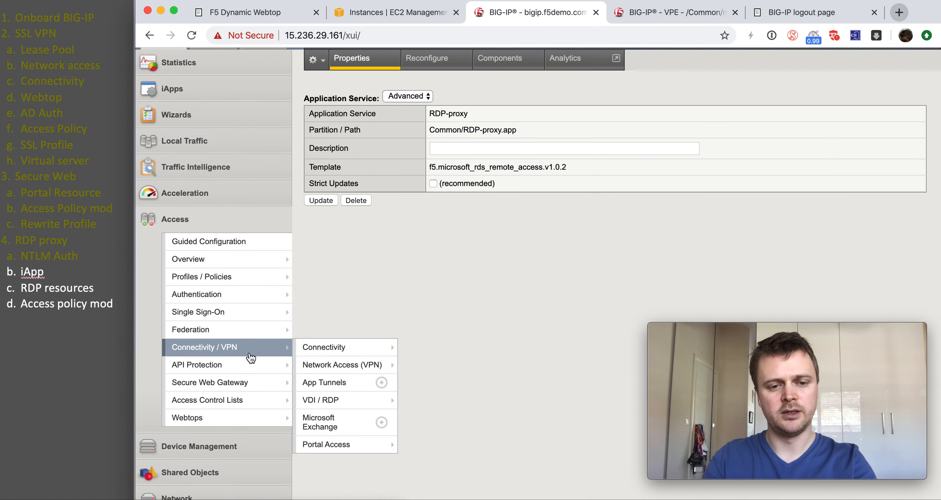
mouse_move(384, 400)
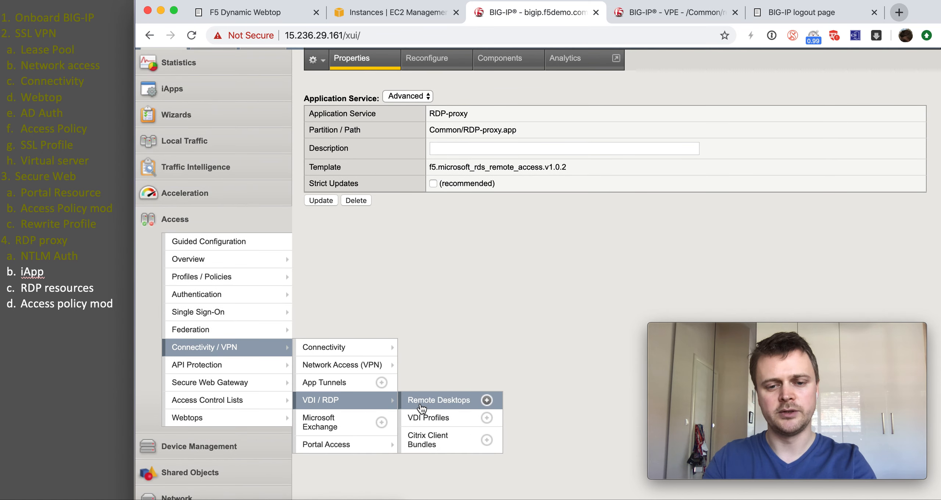
scroll(422, 404, "up", 2)
left_click(437, 445)
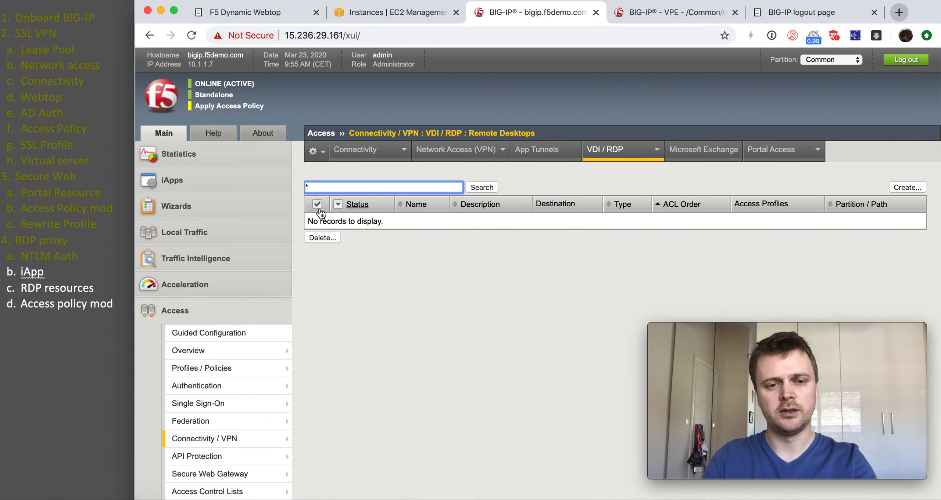
Step: Mark the iApp step as done in the presentation outline
left_click(60, 273)
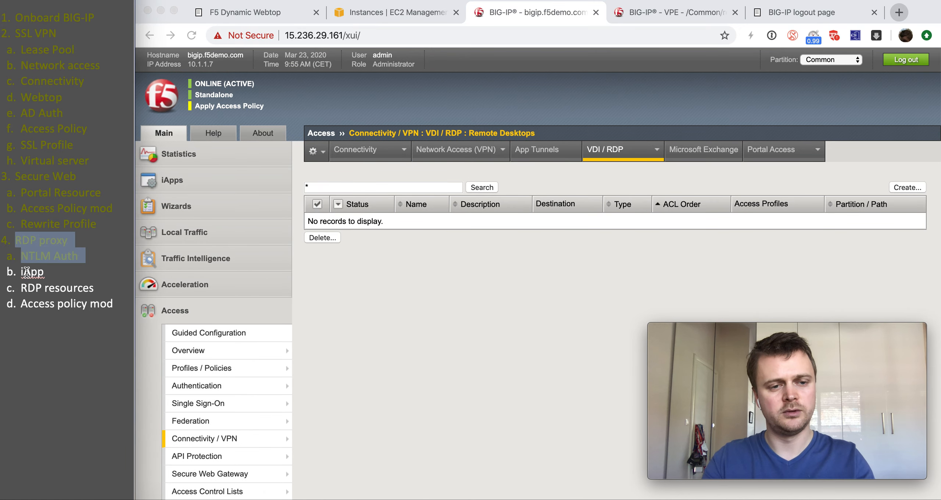
left_click_drag(51, 271, 15, 274)
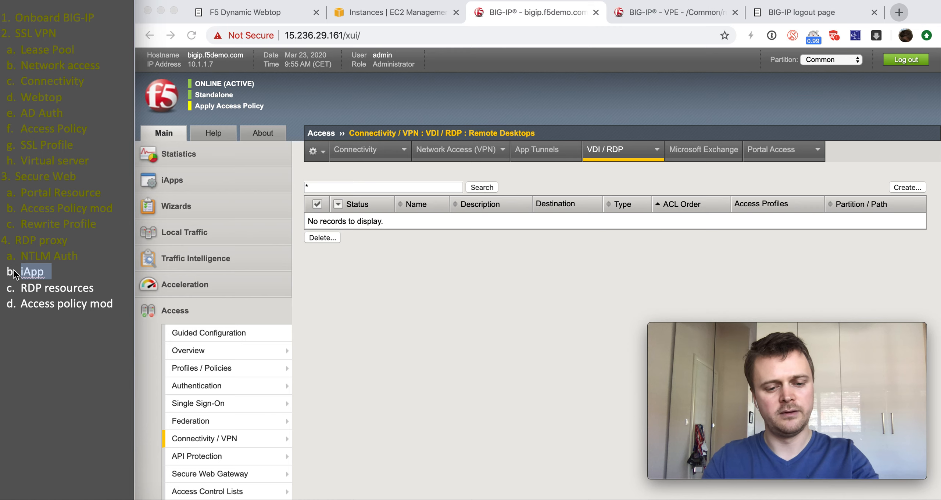
key("super+y")
Step: Start a new RDP resource named RDP-Host with server type Remote Desktop Session Host
left_click(424, 272)
left_click(906, 189)
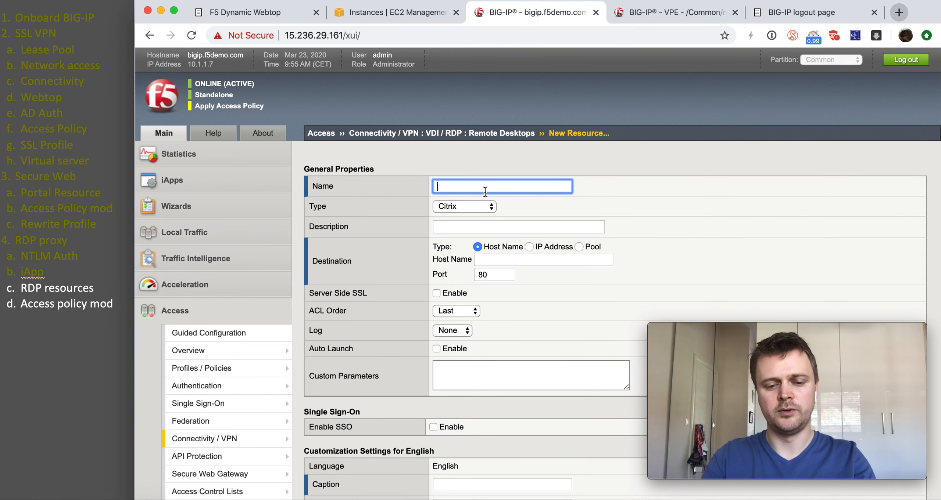
type("RDP-host")
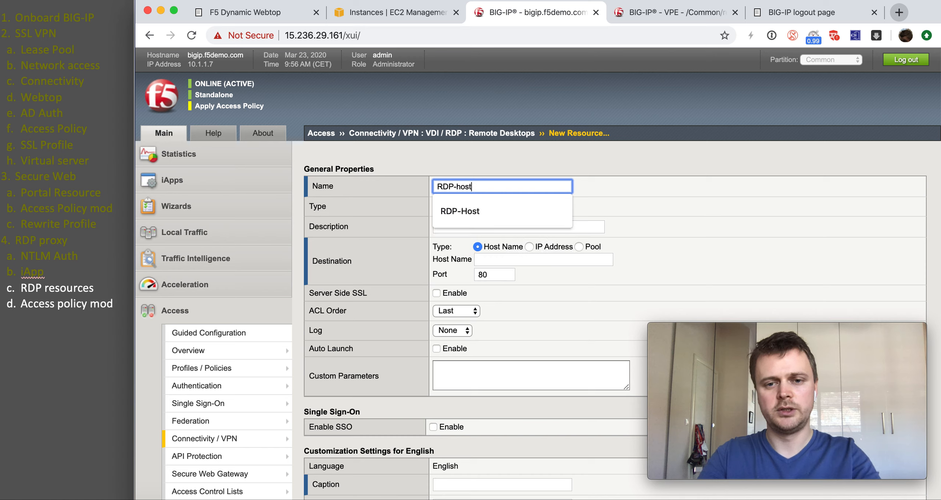
left_click(487, 199)
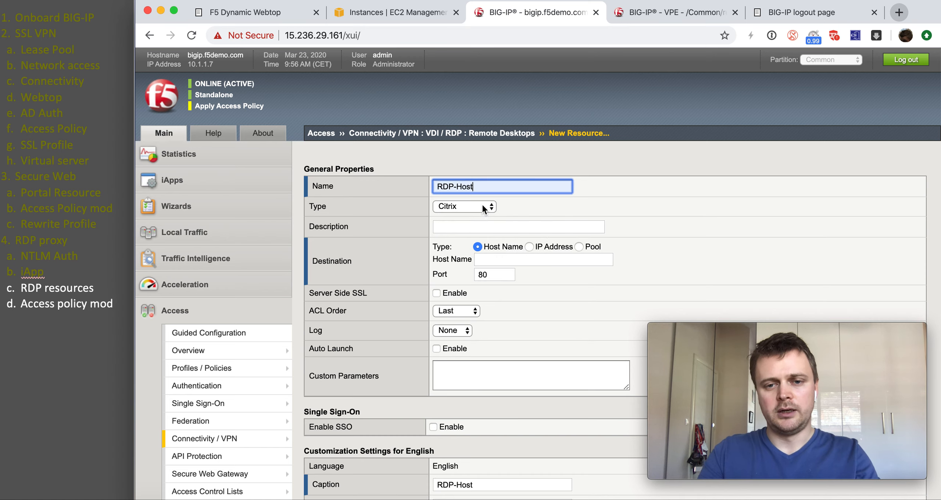
left_click(482, 204)
left_click(482, 215)
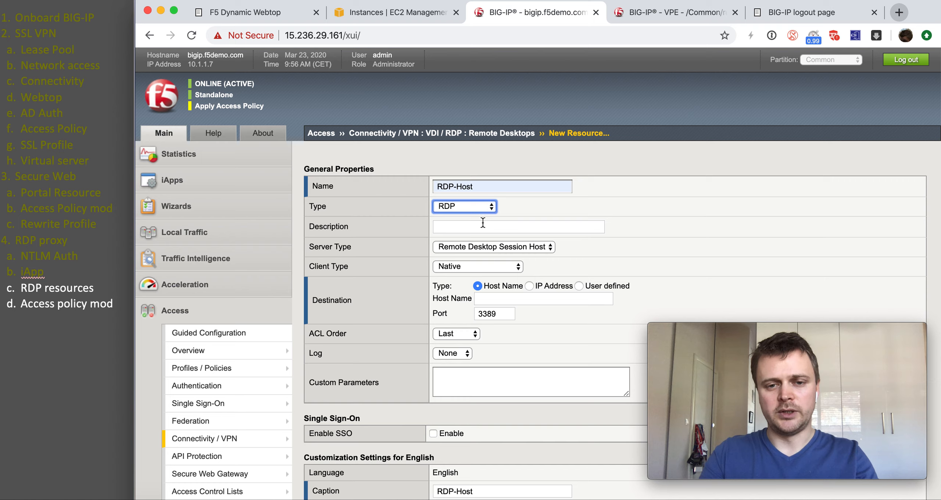
left_click(490, 247)
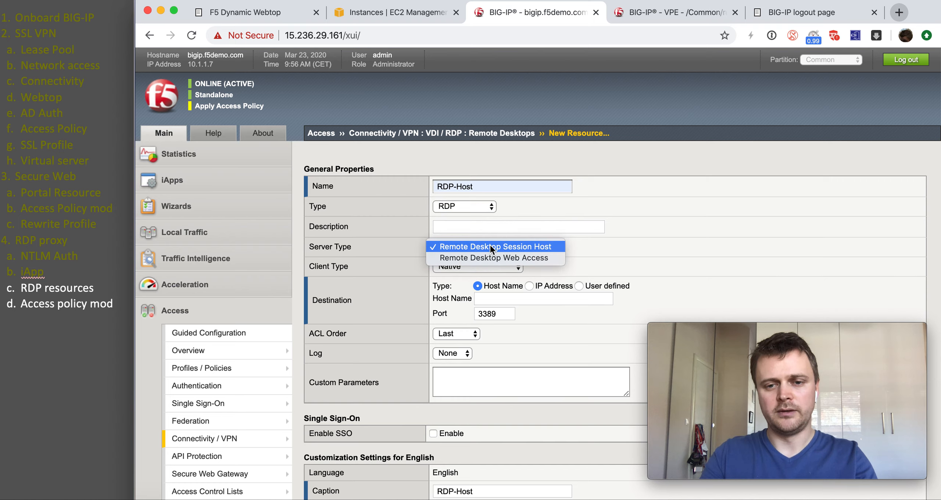
left_click(529, 248)
Step: Set destination IP 10.1.20.211, enable SSO, caption it 'RDP Host', and finish
left_click(529, 286)
left_click(520, 299)
left_click(518, 316)
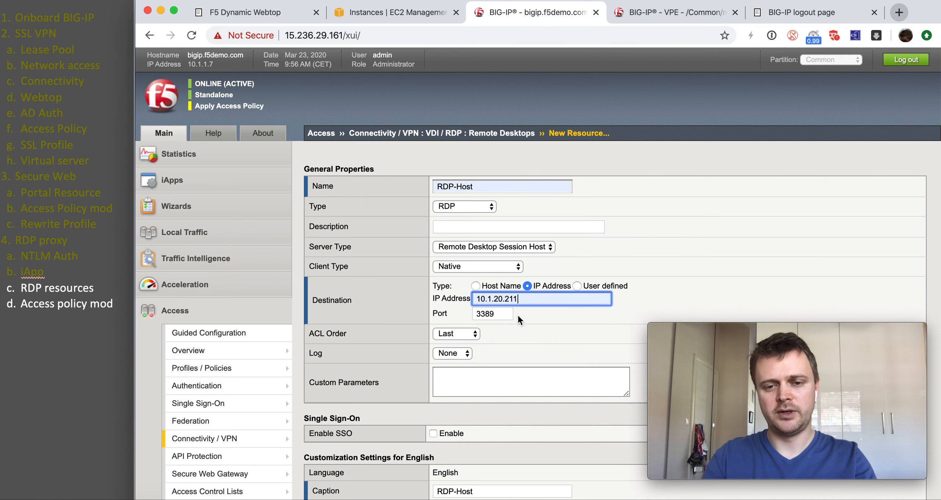
scroll(477, 349, "down", 2)
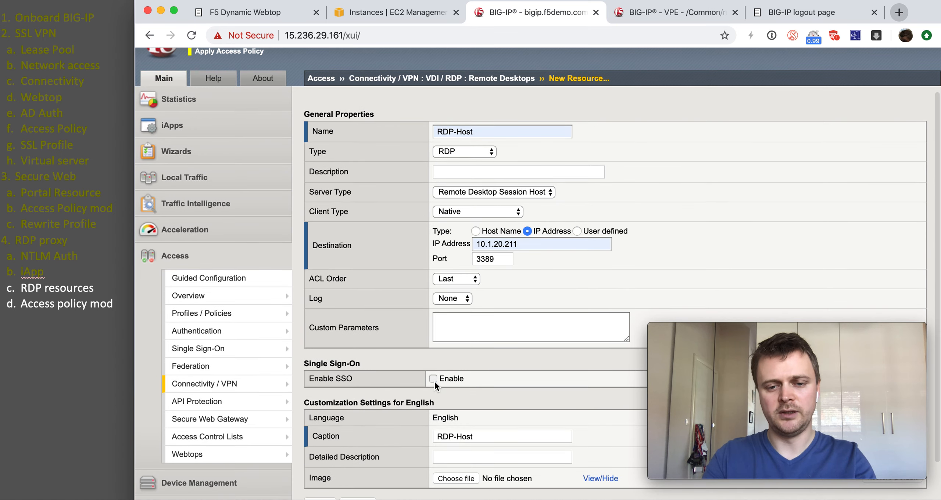
left_click(433, 380)
scroll(434, 384, "down", 3)
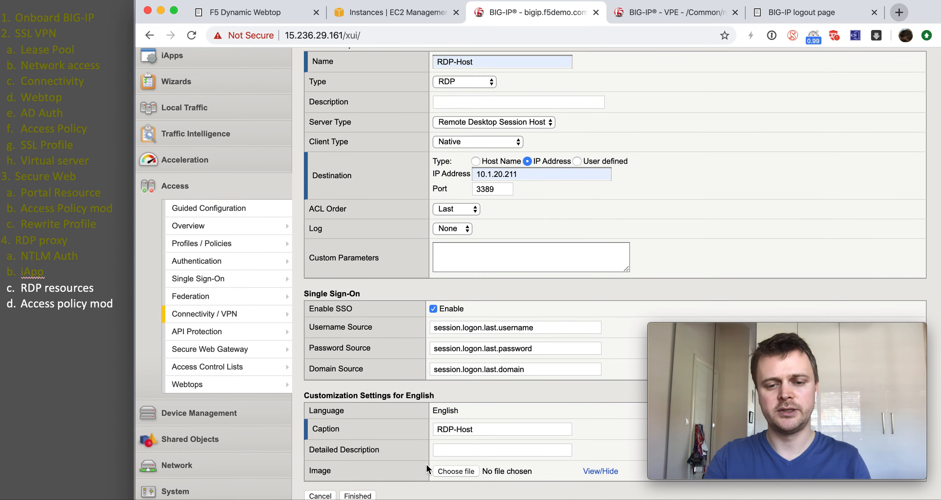
left_click(455, 432)
key("BackSpace")
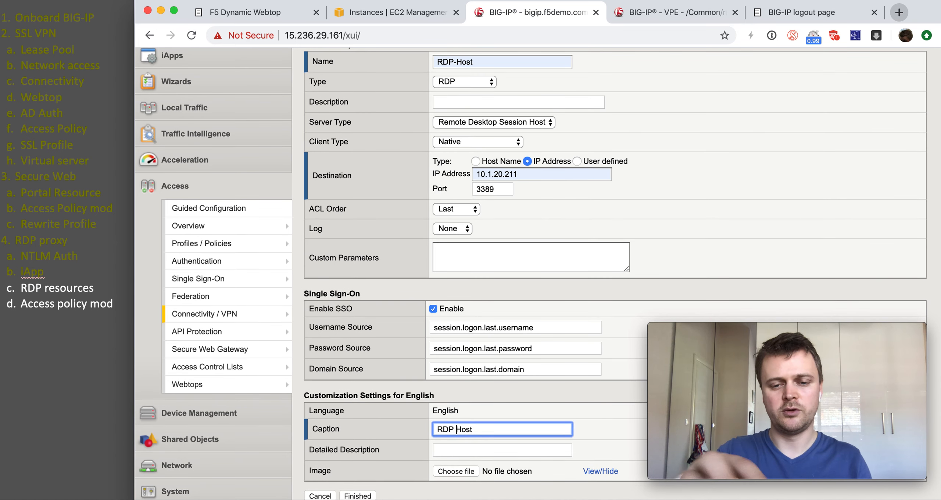
left_click(374, 496)
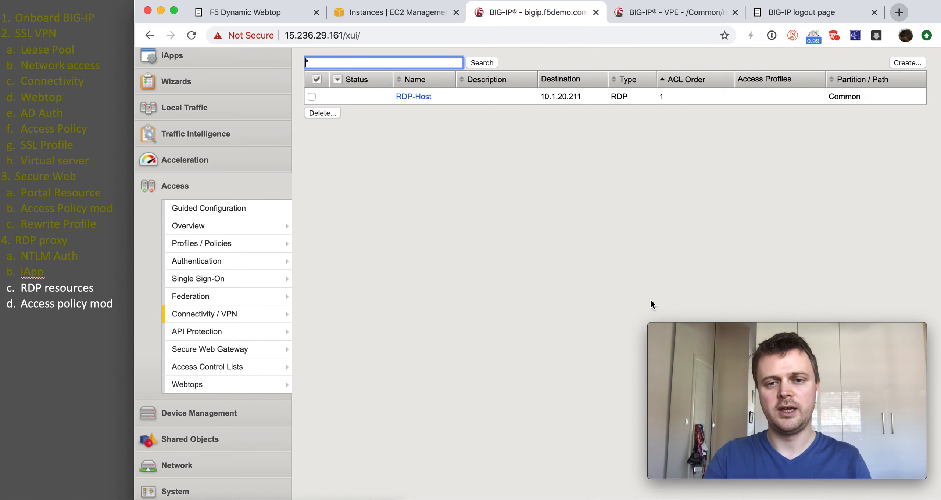
scroll(705, 184, "up", 3)
Step: Start another resource named RDP-apps with destination IP 10.1.20.211
left_click(906, 185)
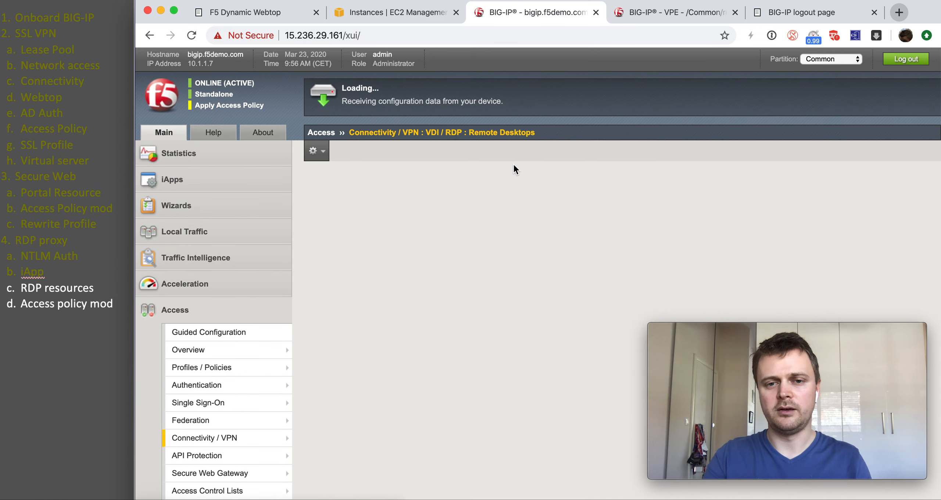
type("RD")
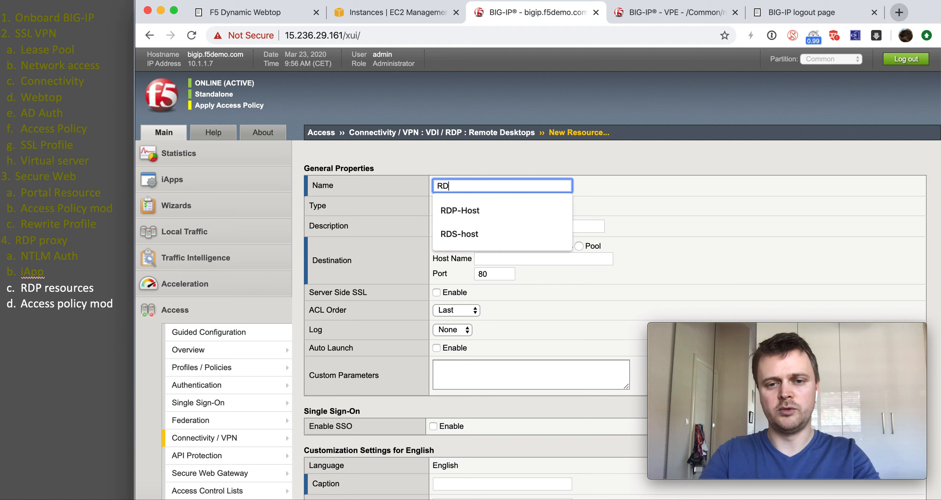
left_click(477, 215)
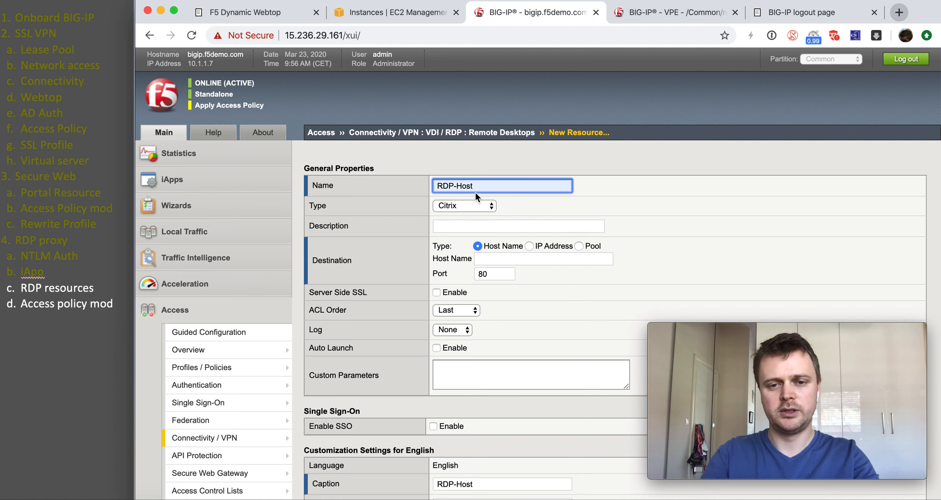
key("BackSpace")
key("BackSpace")
key("BackSpace")
key("BackSpace")
type("app")
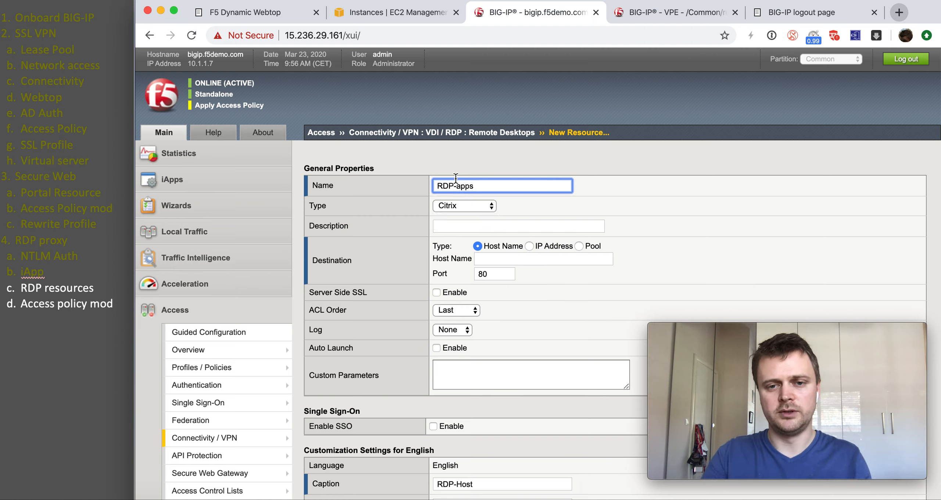
scroll(426, 213, "down", 3)
left_click(528, 201)
left_click(517, 216)
left_click(513, 237)
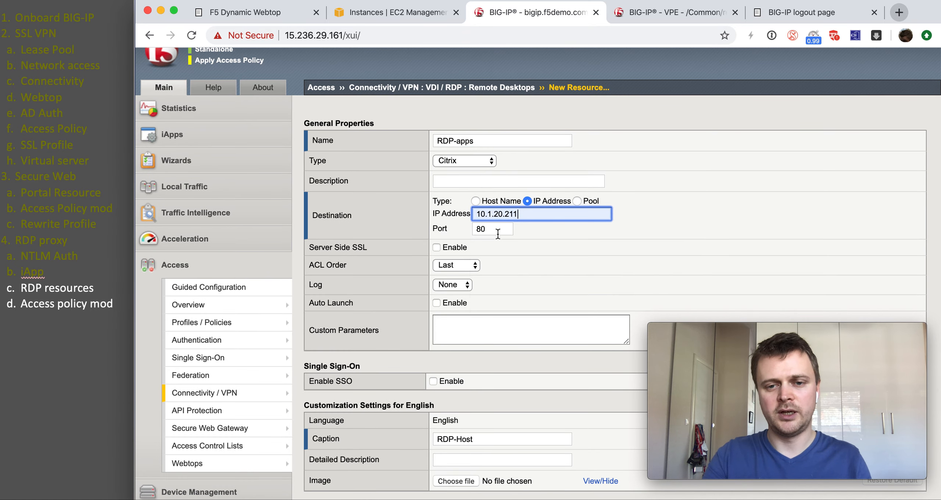
scroll(485, 225, "up", 1)
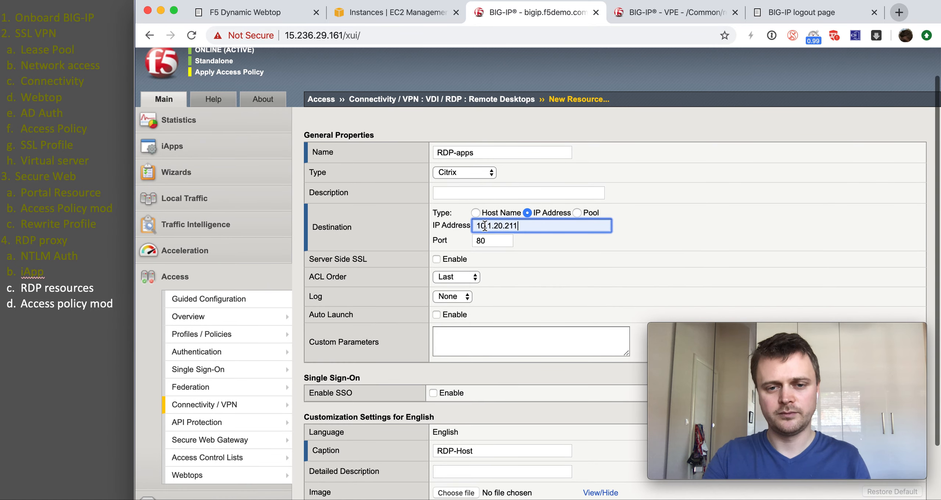
Step: Make it type RDP with server type Remote Desktop Web Access, enable SSO, and finish
left_click(480, 173)
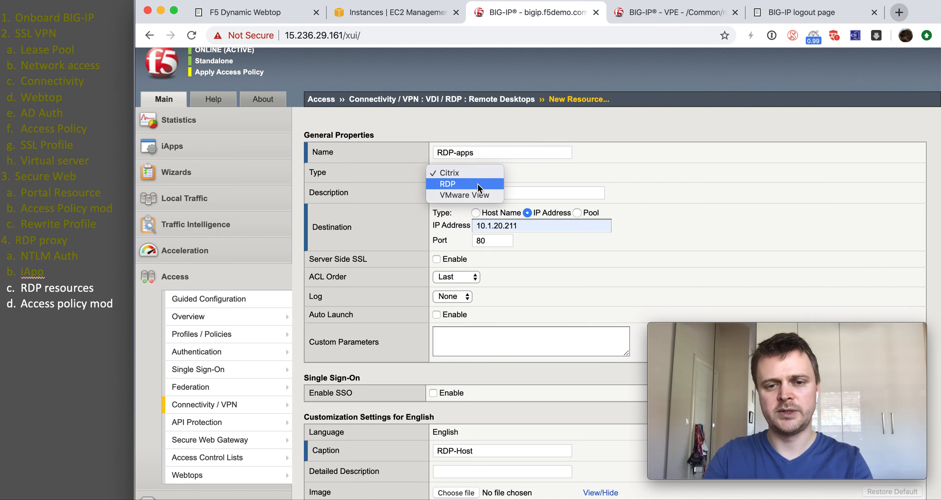
left_click(478, 184)
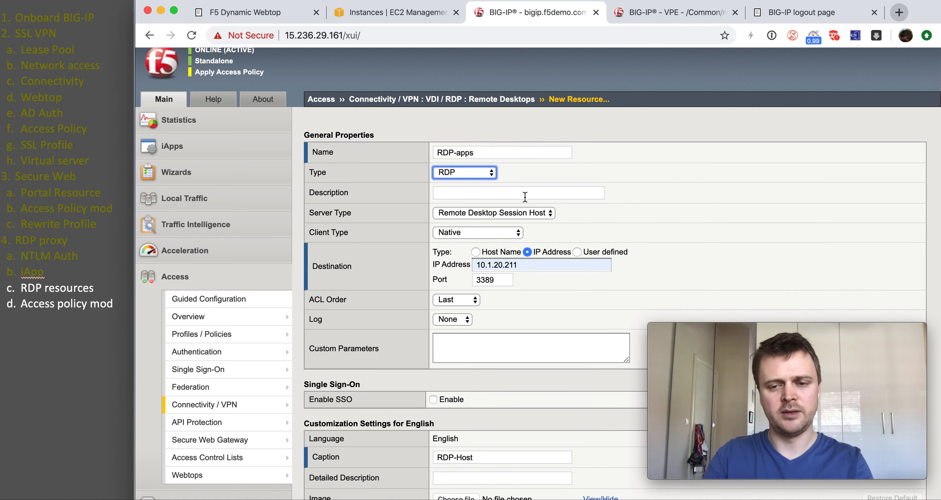
left_click(521, 213)
left_click(525, 222)
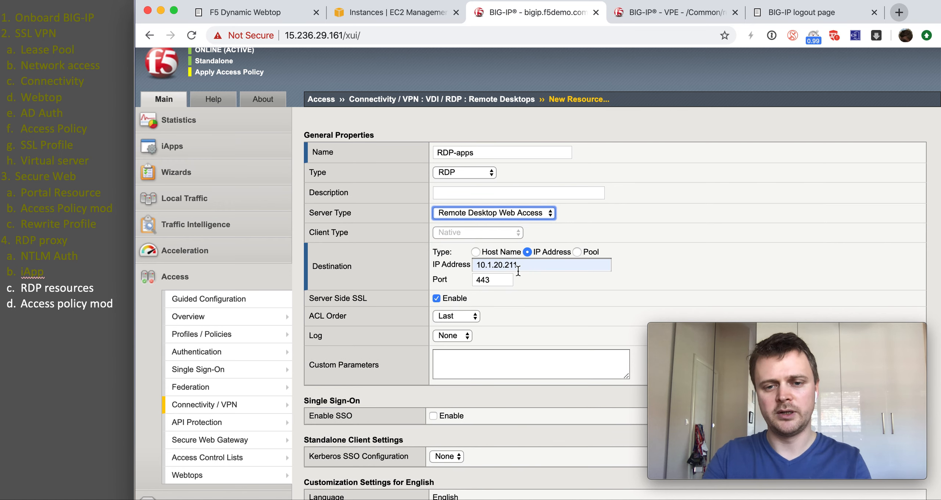
scroll(496, 271, "down", 2)
left_click(437, 372)
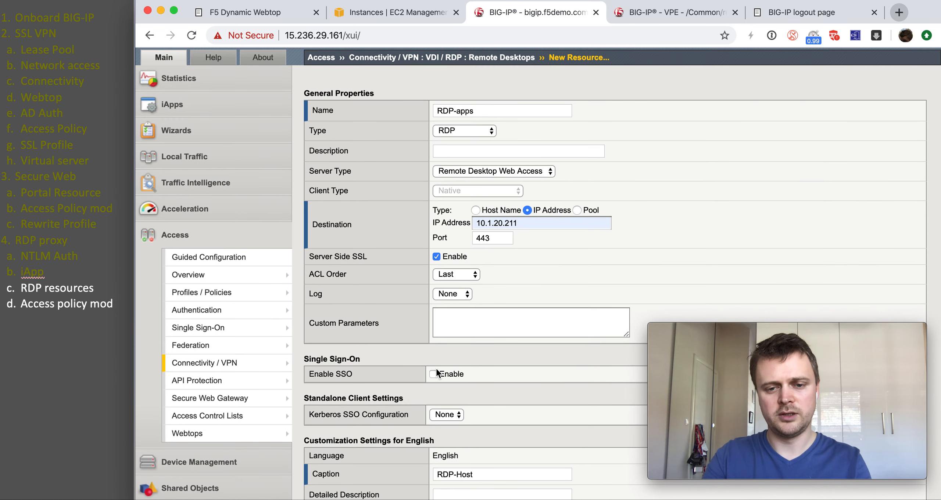
left_click(433, 374)
scroll(433, 376, "down", 5)
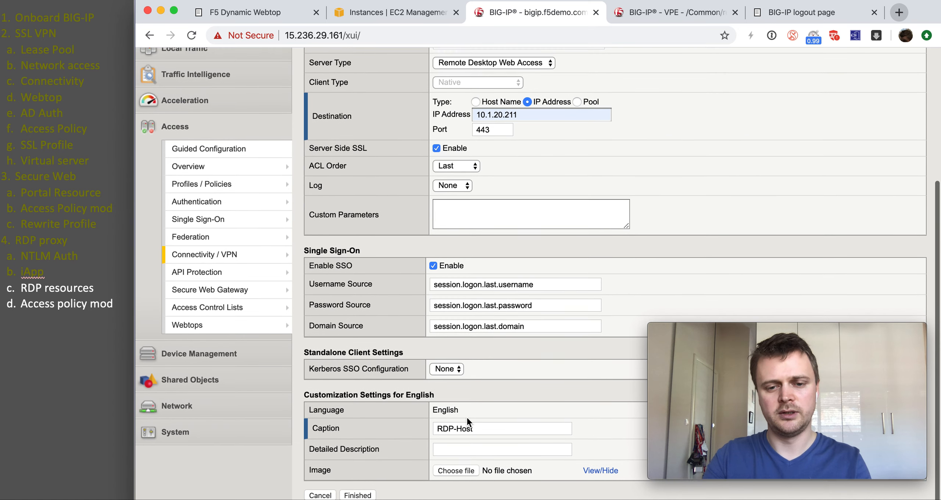
left_click(360, 497)
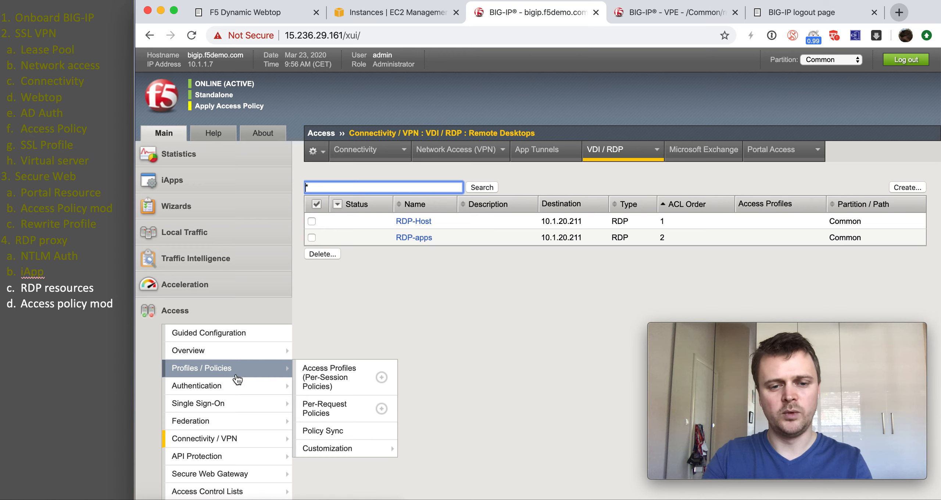
Step: Open Access Profiles (Per-Session Policies) and highlight RDP-proxy's virtual server and the RDP-proxy_rap_apm entry
mouse_move(238, 394)
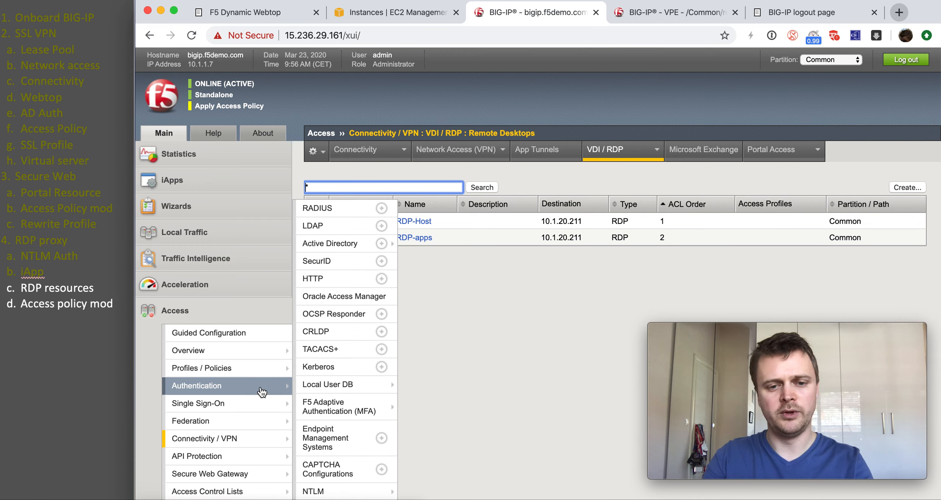
mouse_move(248, 368)
left_click(316, 382)
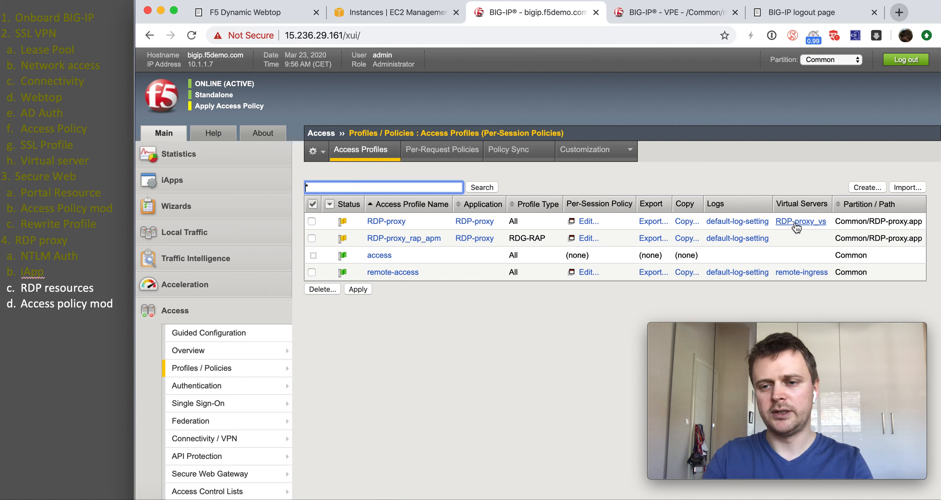
left_click_drag(828, 222, 779, 224)
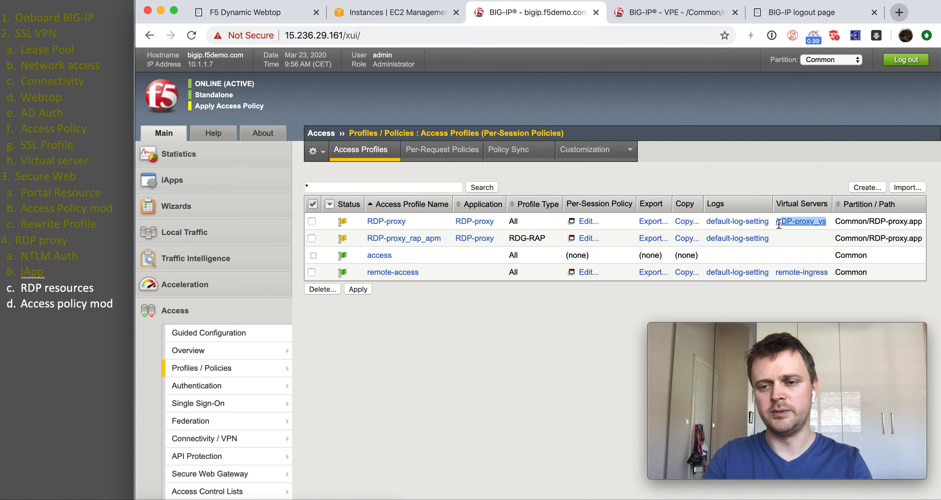
left_click_drag(772, 238, 445, 241)
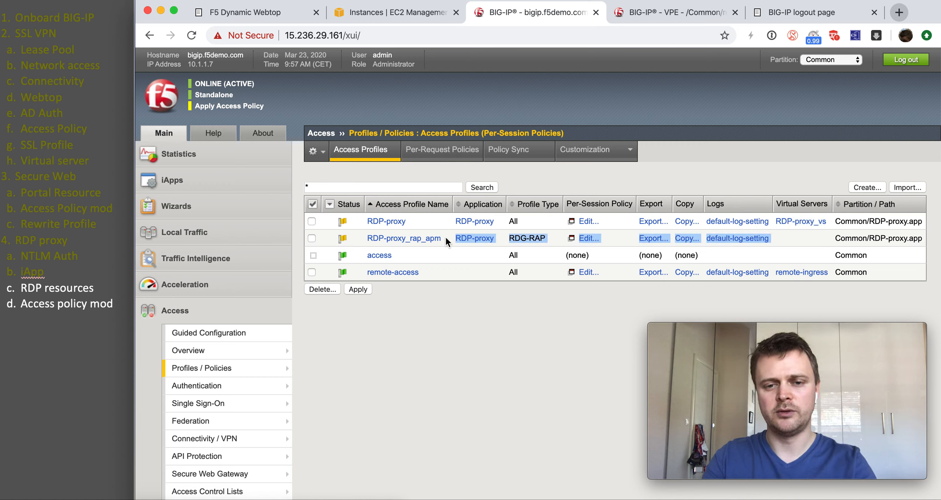
left_click(445, 237)
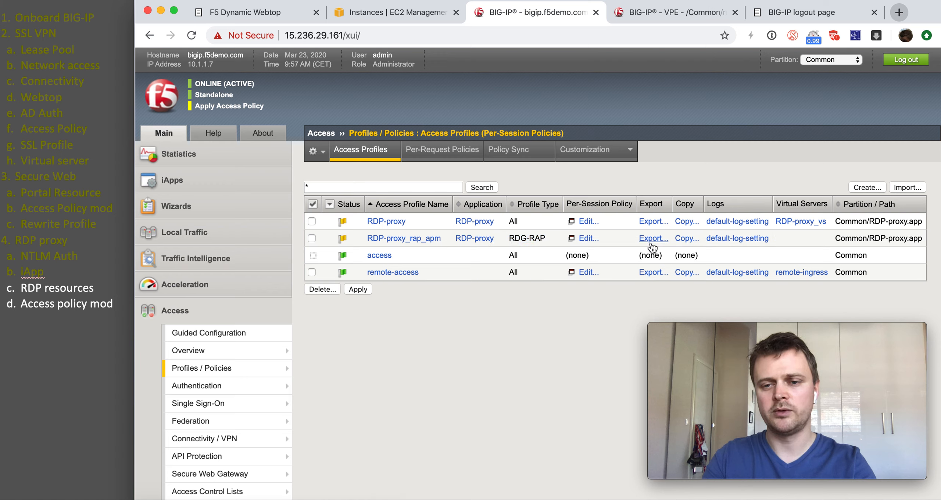
Step: Add a Logon Page on the fallback branch with split domain Yes and field 3 as select
left_click(583, 225)
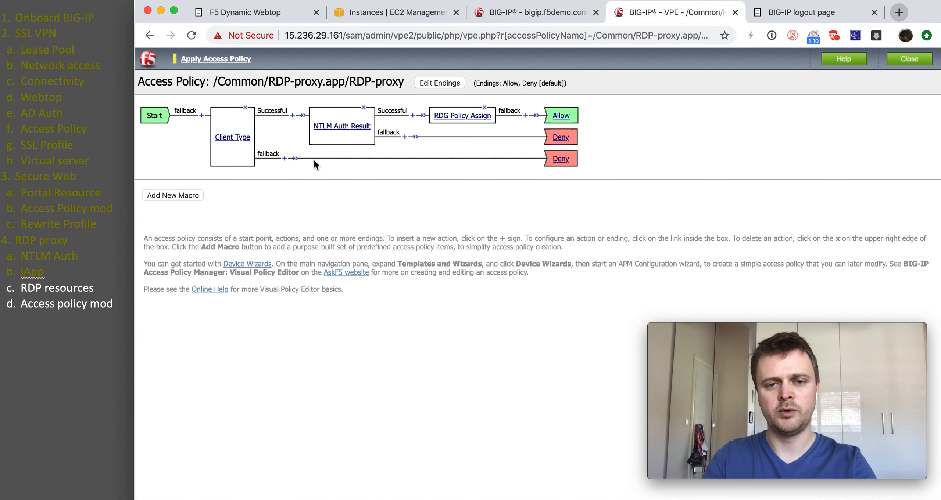
left_click(285, 159)
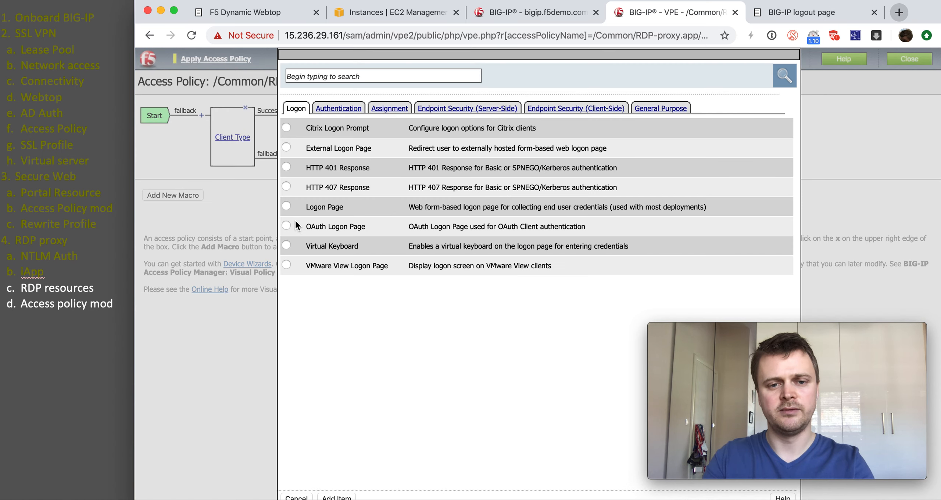
left_click(333, 498)
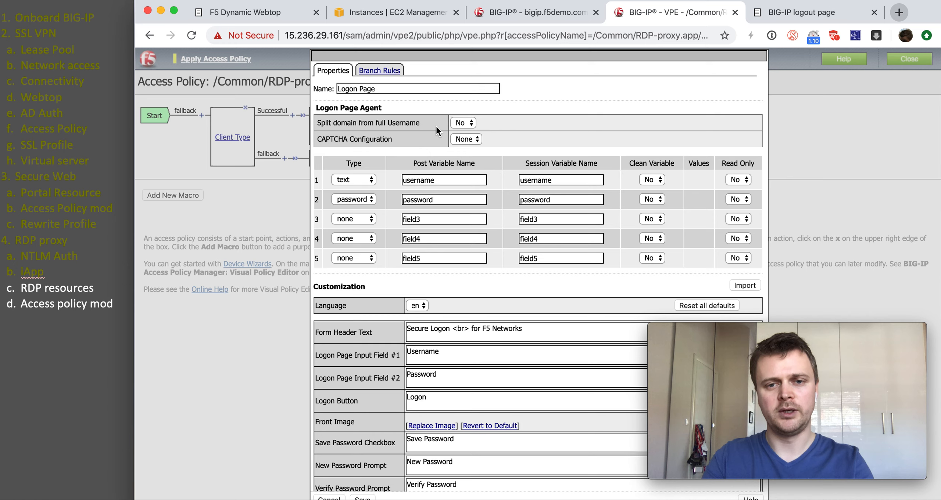
left_click(454, 123)
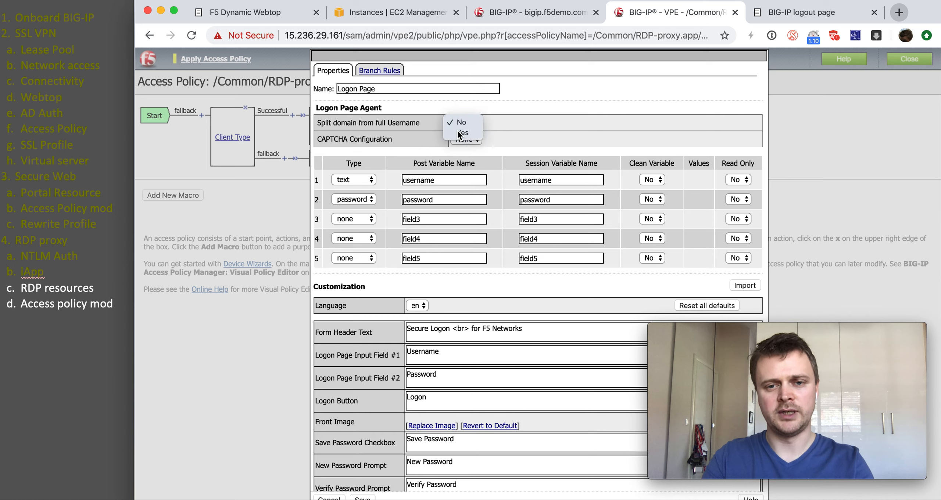
left_click(457, 131)
left_click(366, 219)
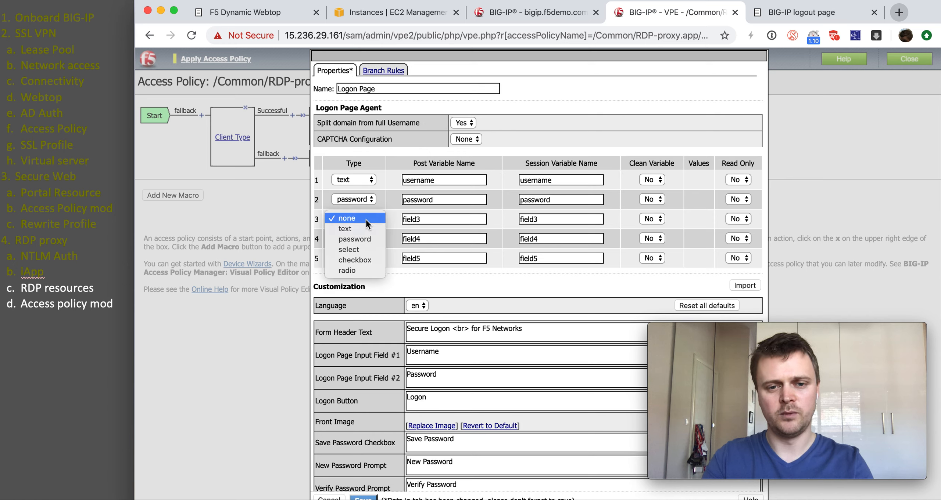
left_click(366, 249)
Step: Set field 3's post variable to 'domain' and its session variable to the domain variable
double_click(449, 220)
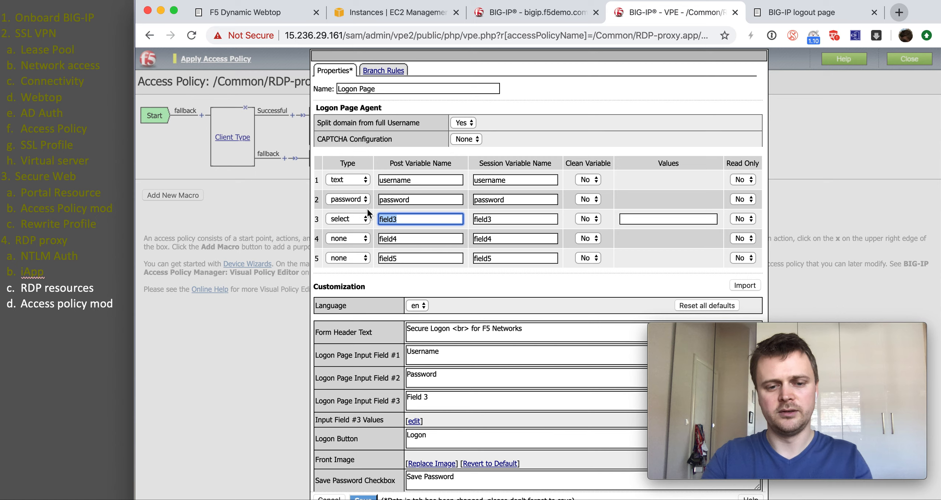
type("domain")
key("Tab")
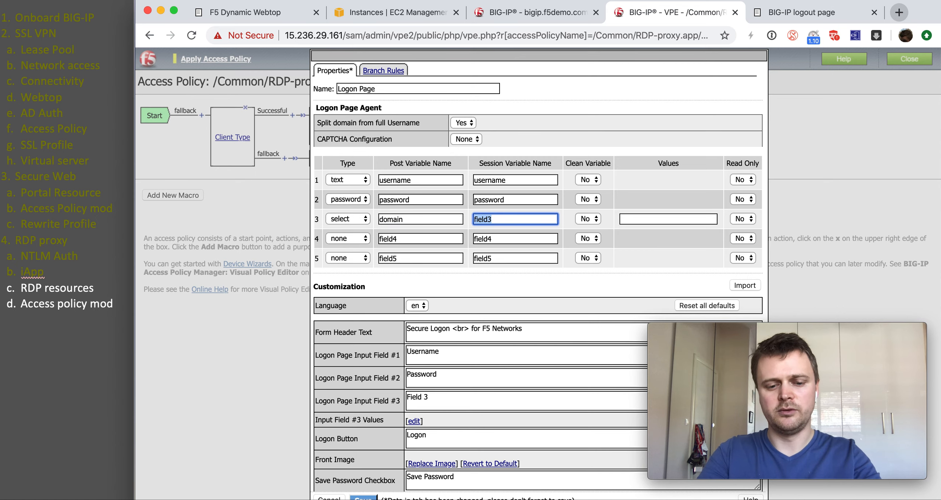
type("dom")
left_click(494, 243)
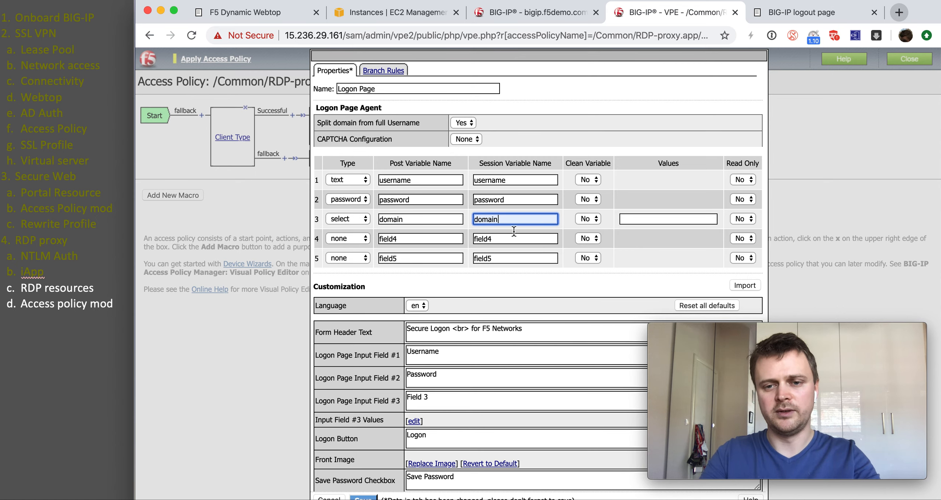
Step: Add an f5demo.com choice to field 3, label it 'Domain', and save
left_click(648, 219)
left_click(445, 146)
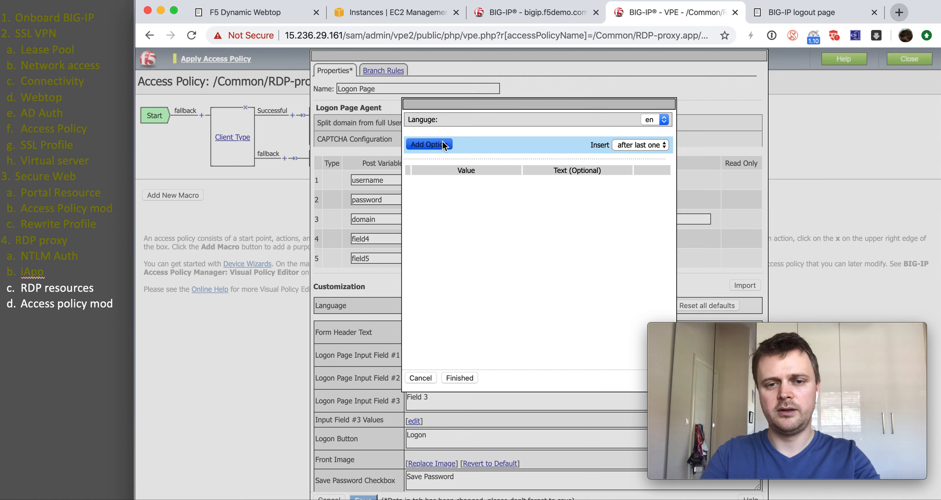
left_click(466, 183)
type("f5demo.com")
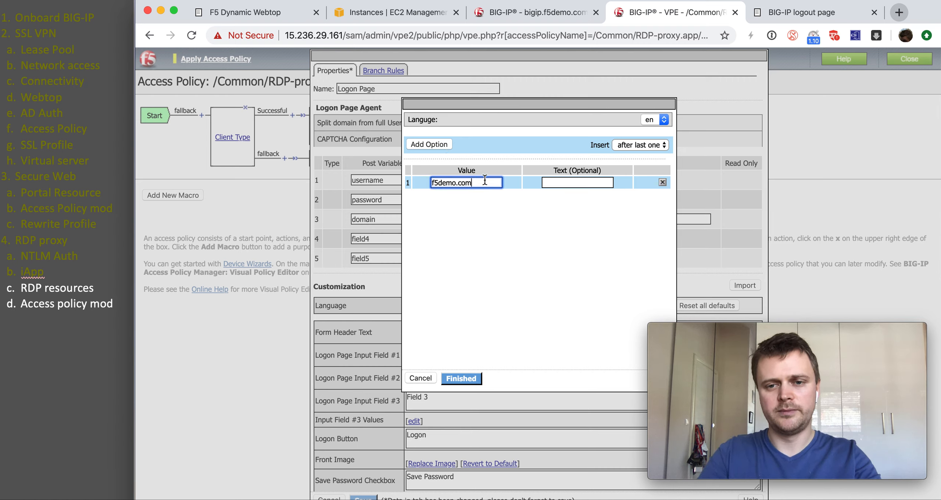
left_click(553, 182)
type("f5demo.com")
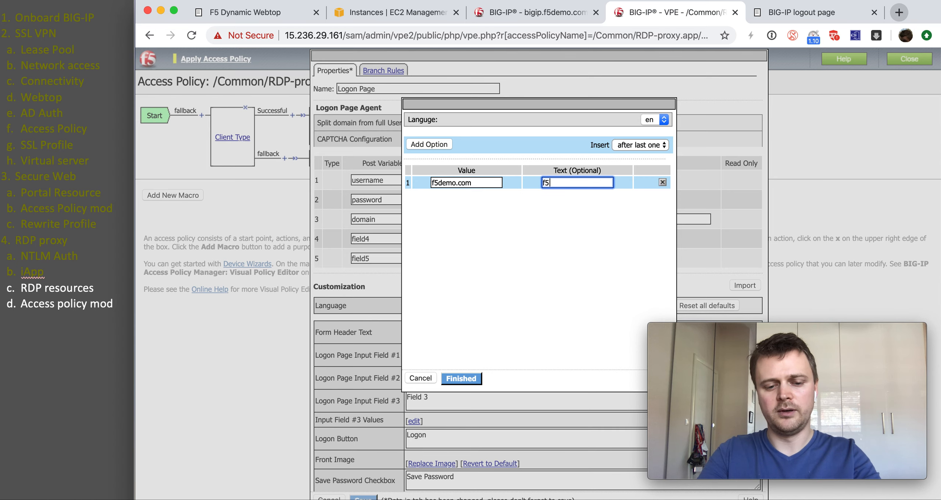
left_click(468, 379)
triple_click(439, 397)
type("Domain")
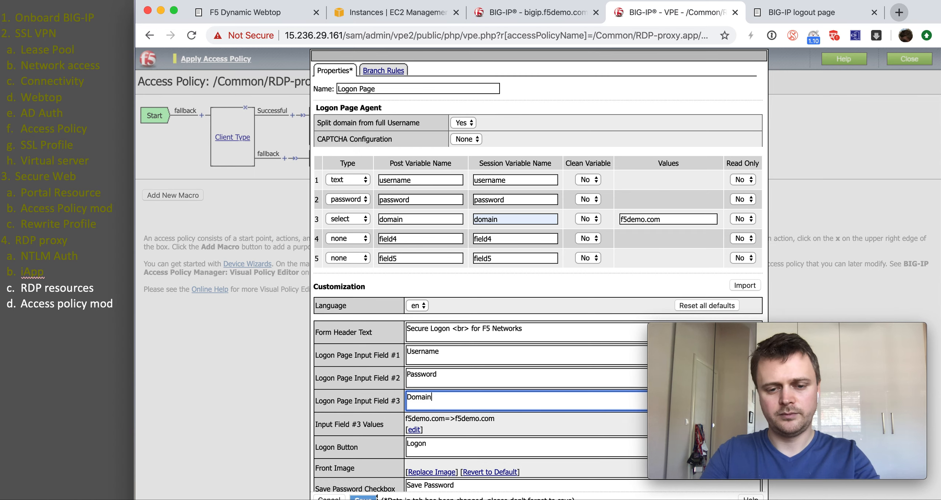
left_click(376, 497)
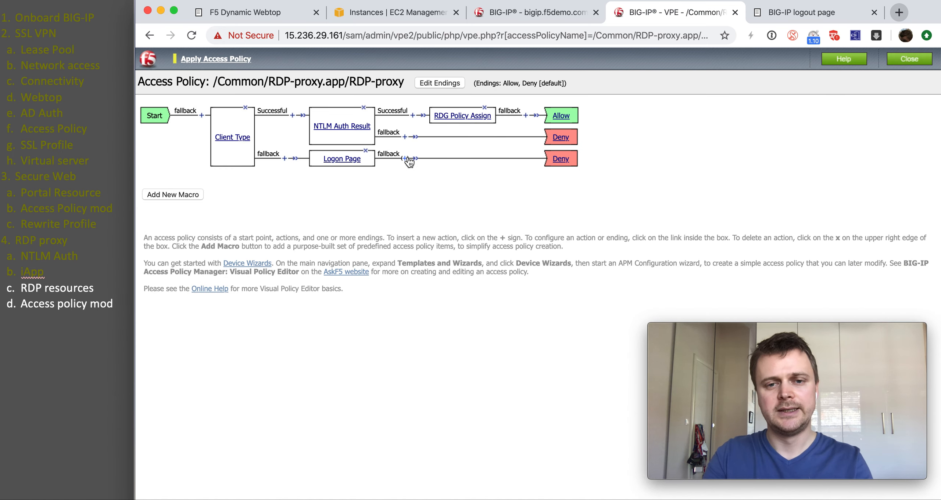
Step: Add AD Auth after the Logon Page using server /Common/RDP-proxy.app/RDP-proxy_apm_aaa and save it
left_click(405, 158)
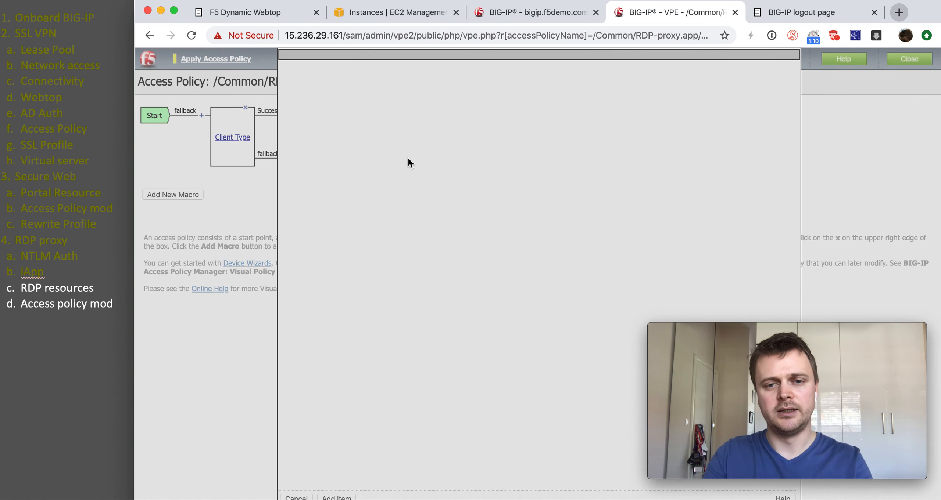
left_click(338, 108)
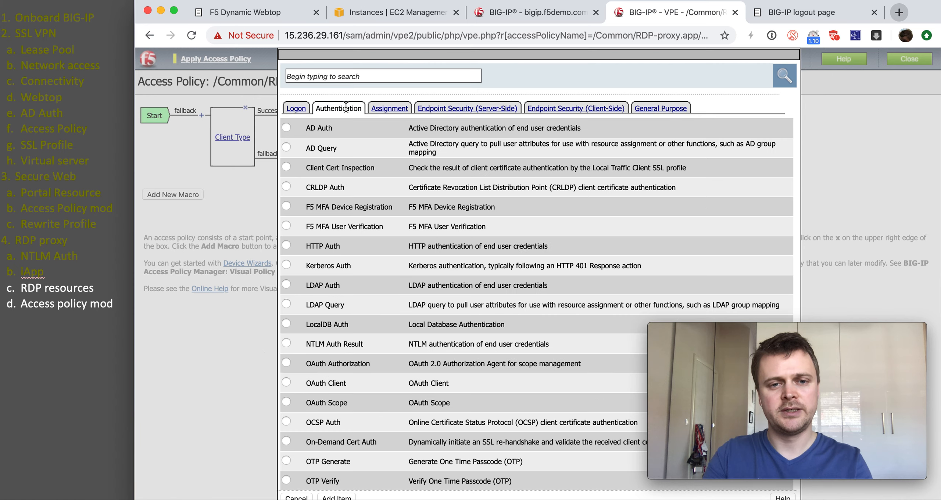
left_click(286, 128)
scroll(354, 327, "down", 4)
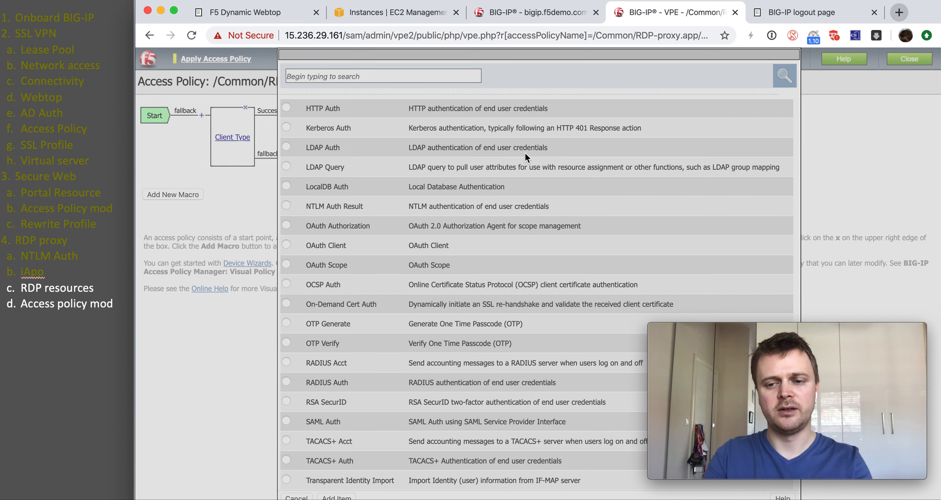
key("Return")
left_click(499, 140)
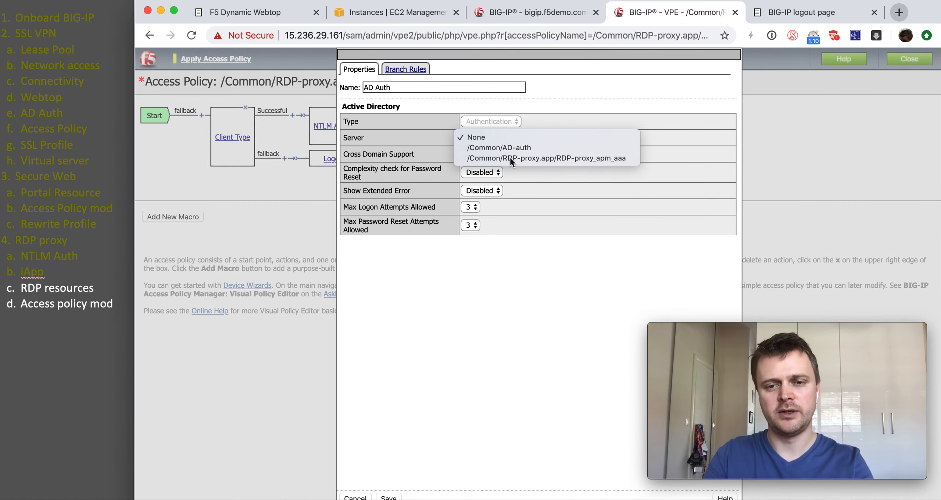
left_click(509, 158)
left_click(386, 497)
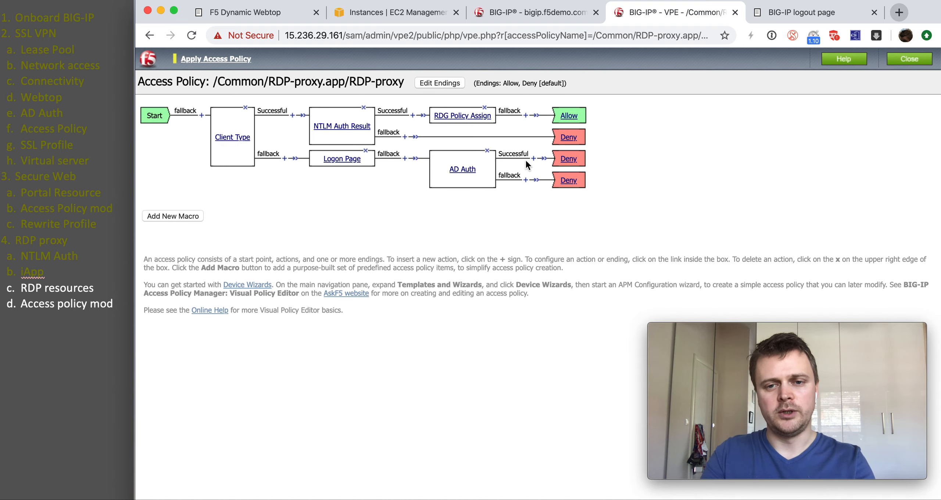
left_click(531, 159)
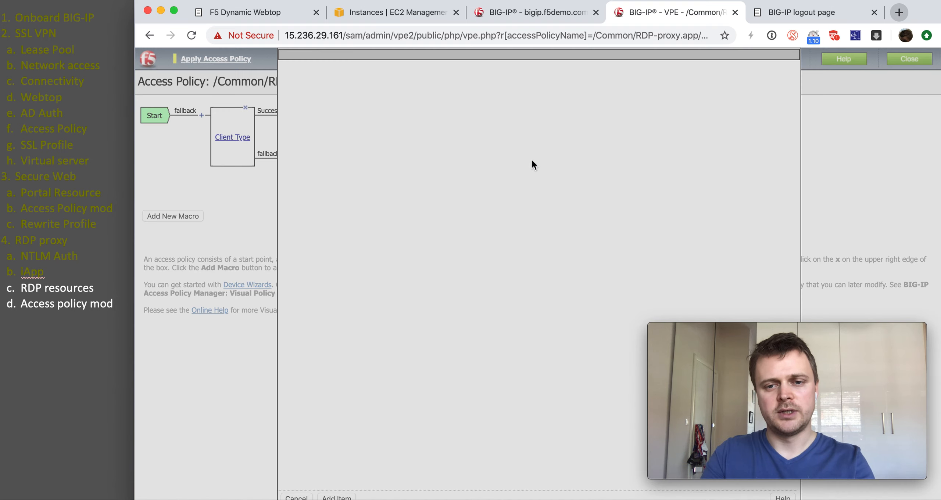
Step: Add an Advanced Resource Assign action after AD Auth with a new entry
left_click(382, 108)
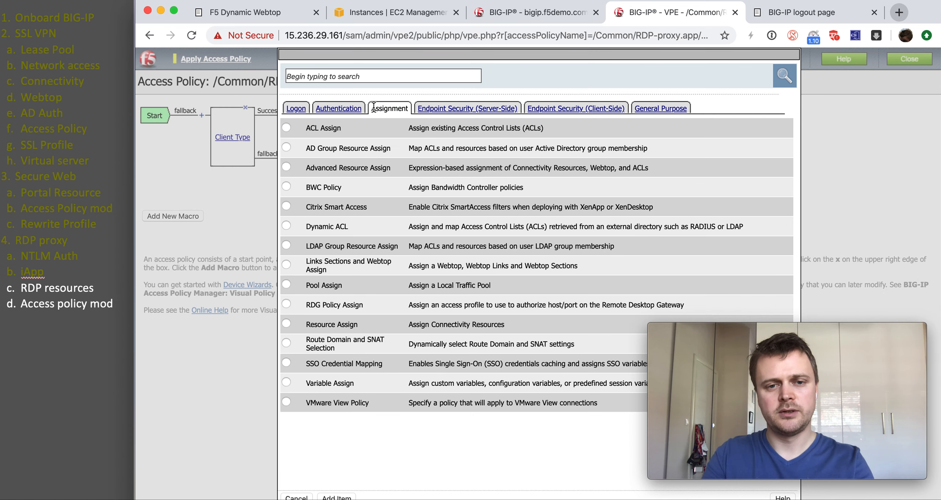
left_click(286, 167)
left_click(329, 498)
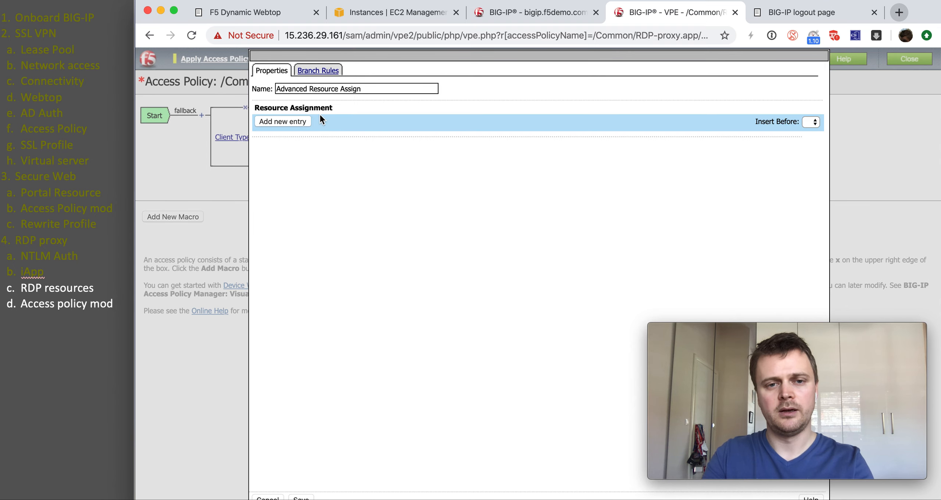
left_click(303, 122)
Step: Assign VPN-settings, internal_page, RDP-apps, RDP-Host and the Remote-portal webtop to the entry
left_click(299, 173)
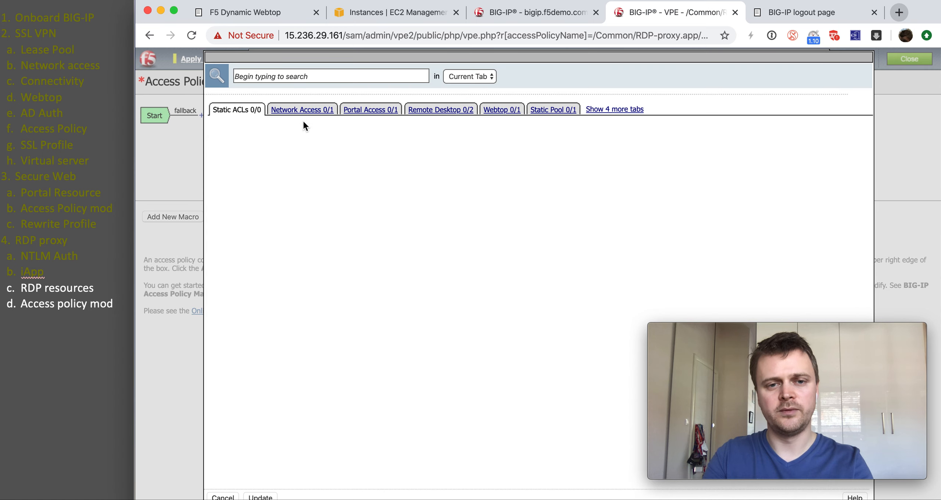
left_click(301, 111)
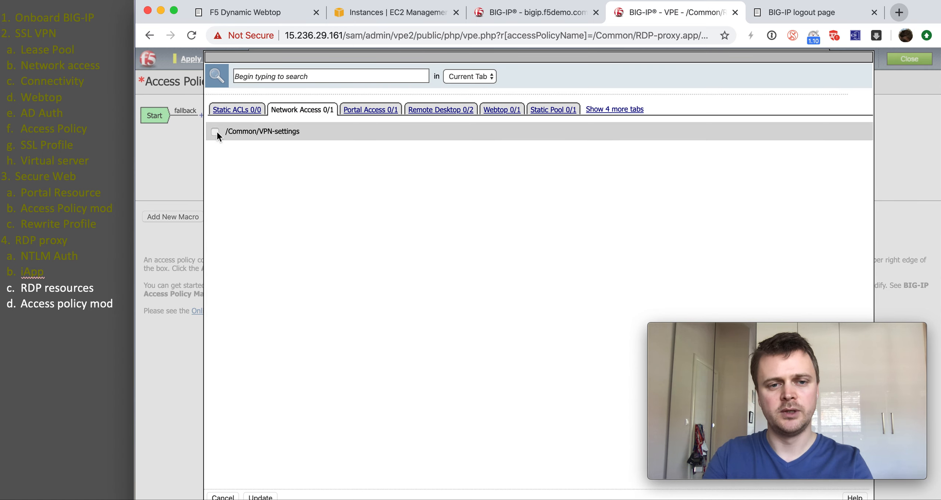
left_click(215, 132)
left_click(355, 115)
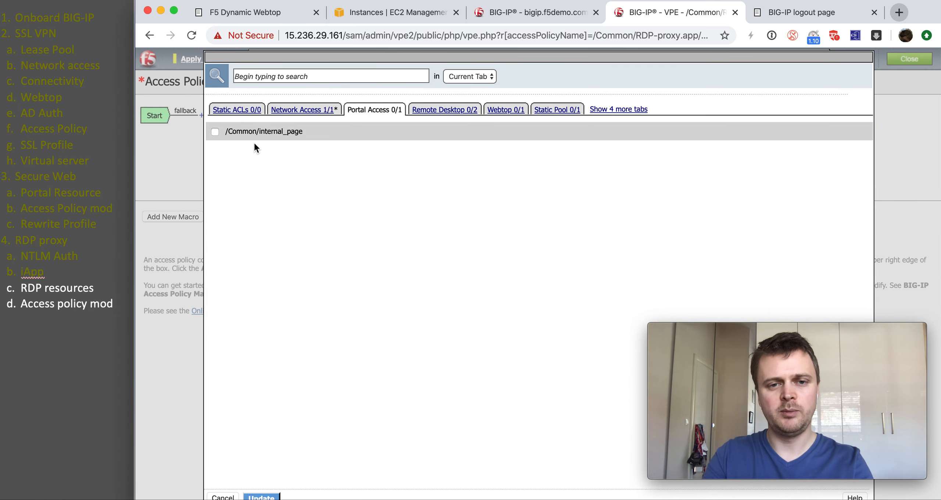
left_click(215, 132)
left_click(454, 113)
left_click(215, 132)
left_click(214, 150)
left_click(515, 112)
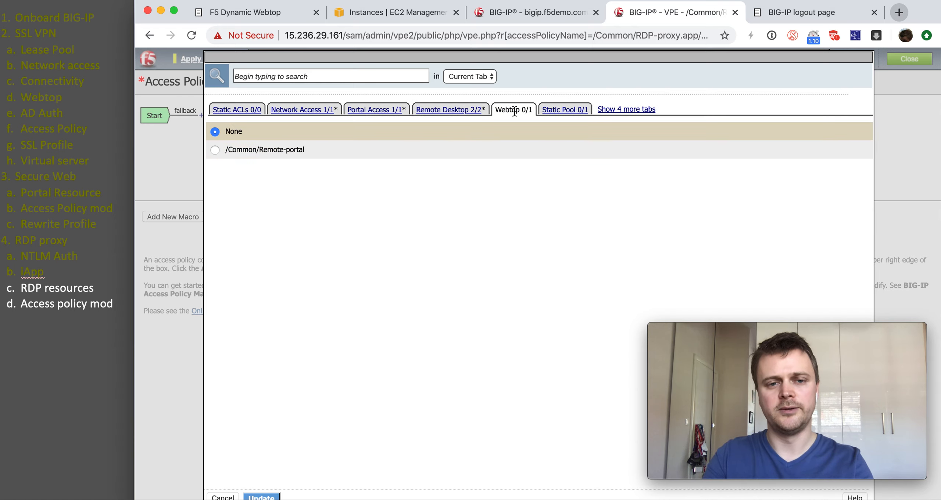
left_click(214, 150)
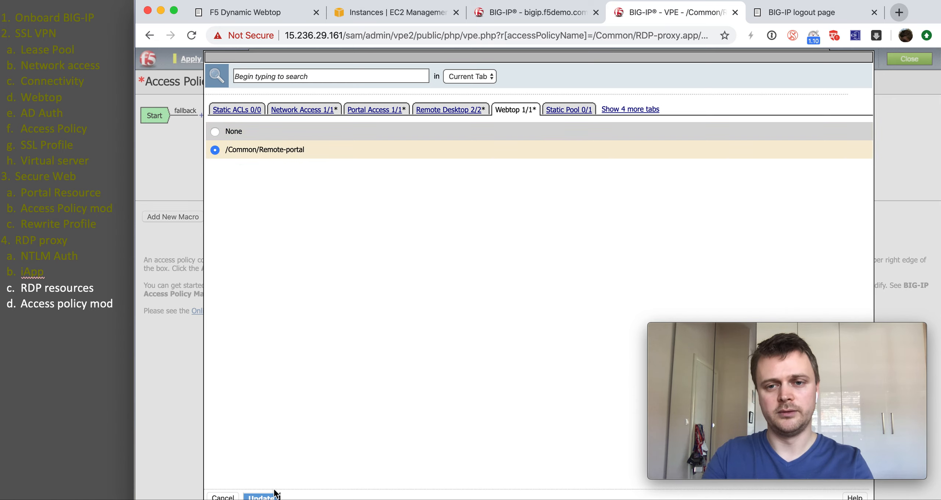
left_click(261, 496)
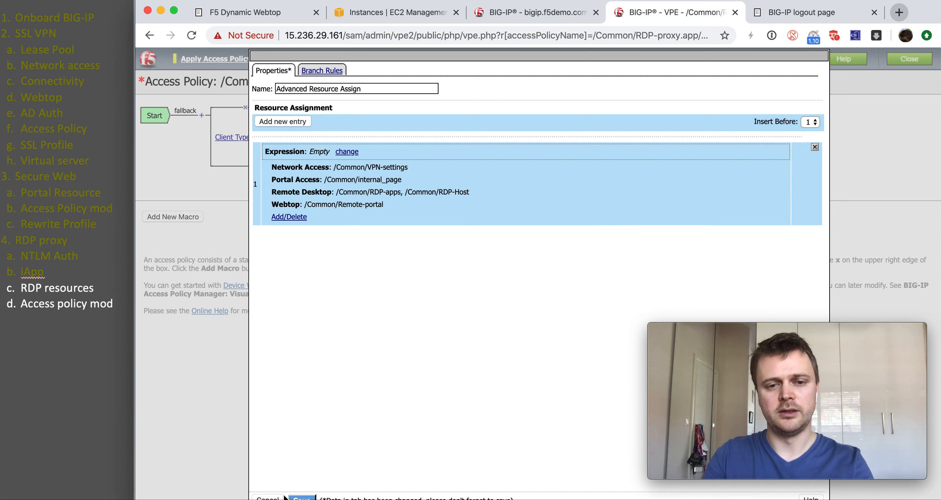
left_click(532, 14)
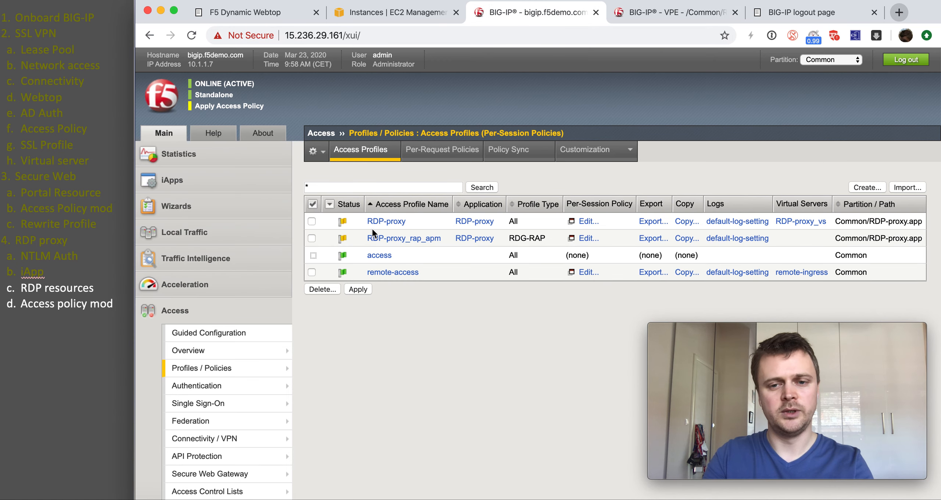
Step: On RDP-proxy_vs, choose rewrite-portal and add serverssl-insecure-compatible as server SSL, then Update
left_click(802, 221)
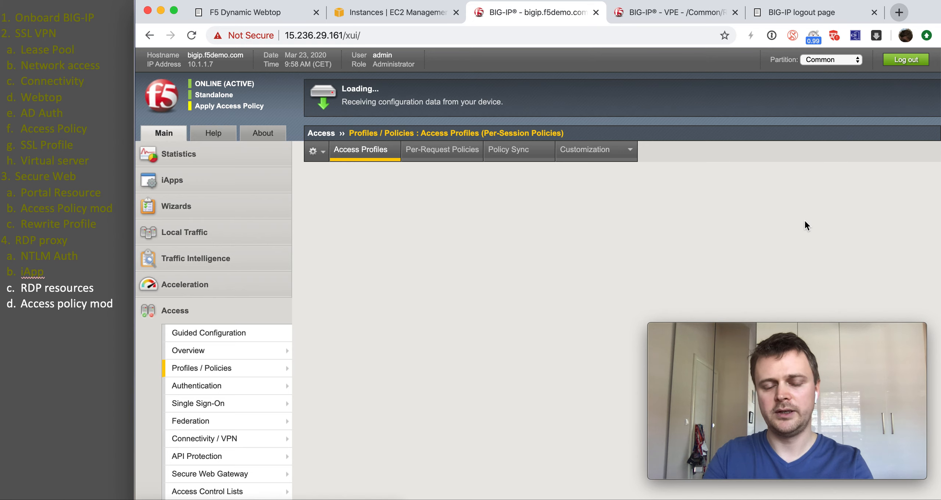
scroll(463, 252, "down", 13)
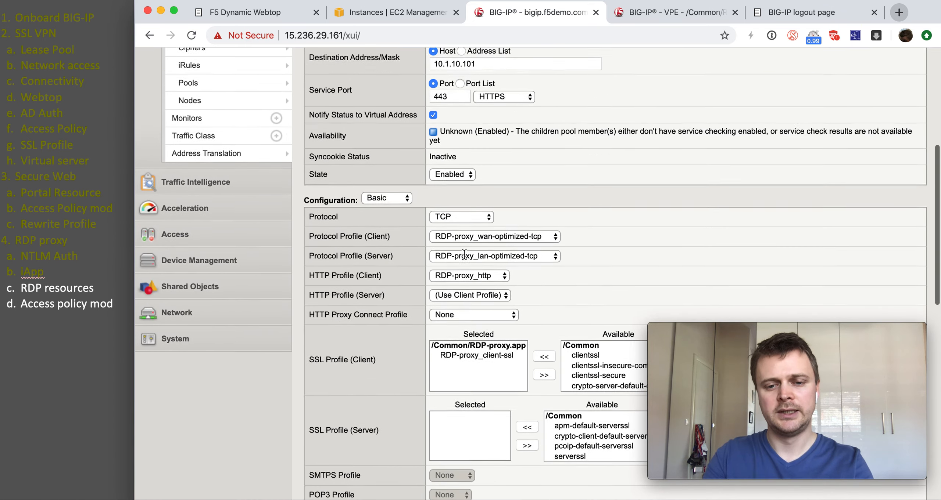
scroll(463, 255, "down", 8)
left_click(469, 118)
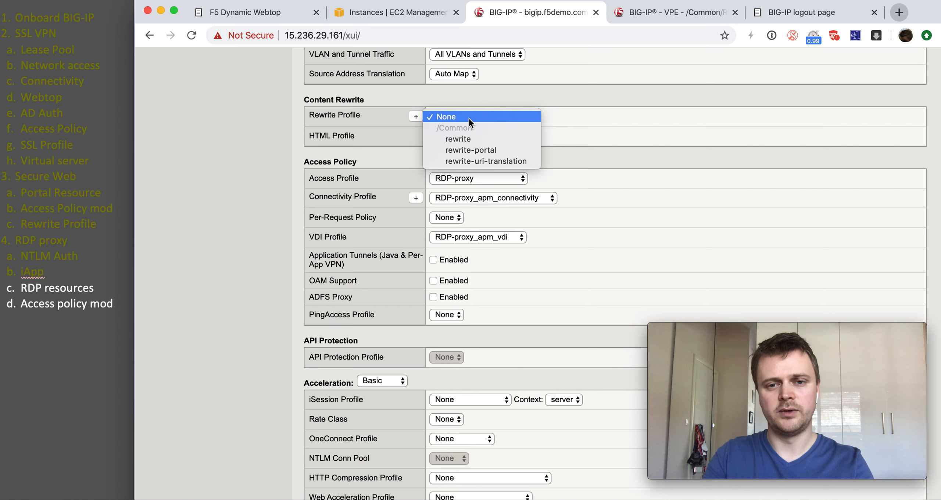
left_click(470, 147)
scroll(470, 146, "up", 10)
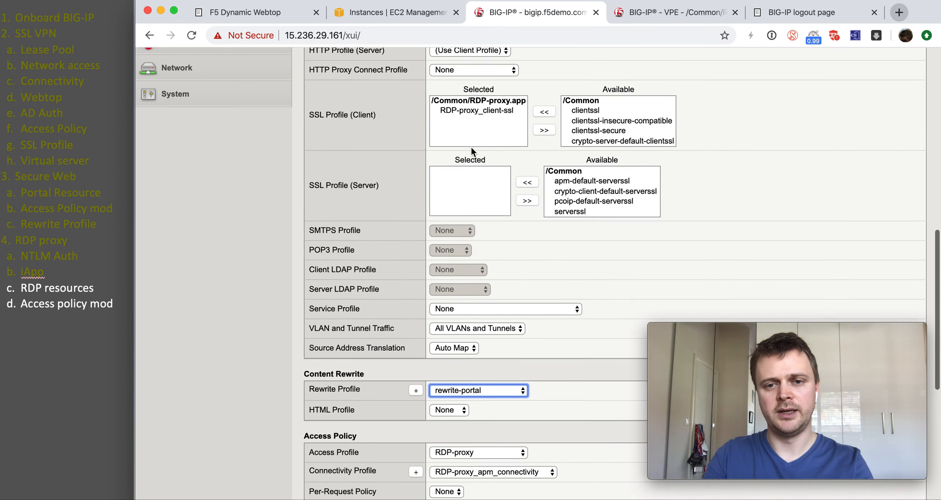
scroll(573, 288, "down", 2)
left_click(571, 299)
left_click(532, 290)
scroll(378, 311, "down", 12)
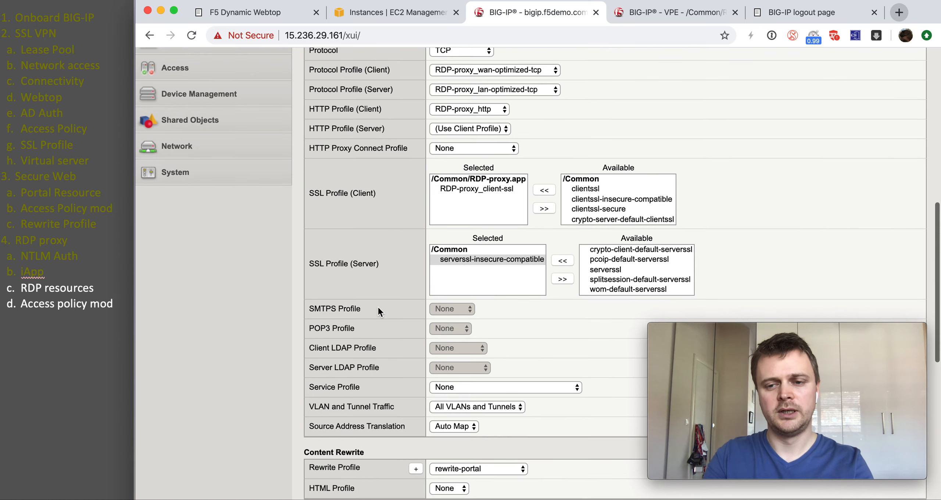
left_click(332, 495)
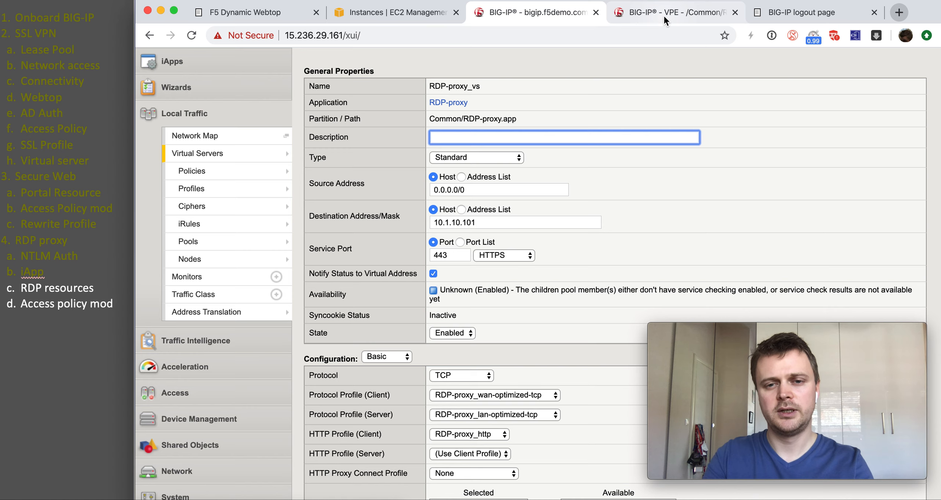
Step: Save Advanced Resource Assign and change its branch ending from Deny to Allow
left_click(663, 15)
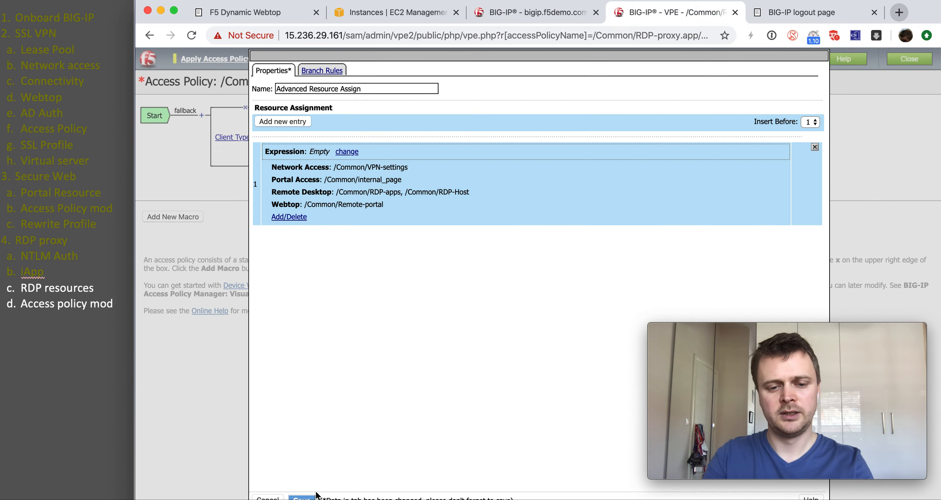
left_click(301, 496)
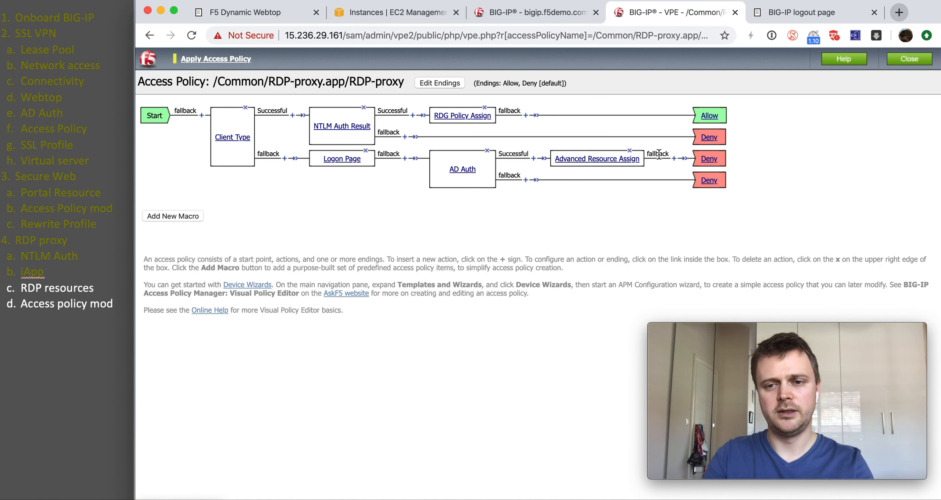
left_click(709, 159)
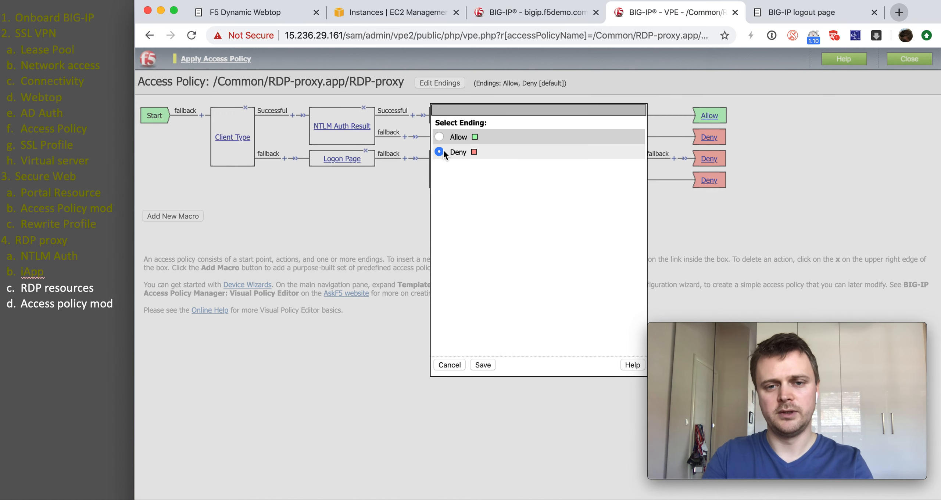
left_click(481, 365)
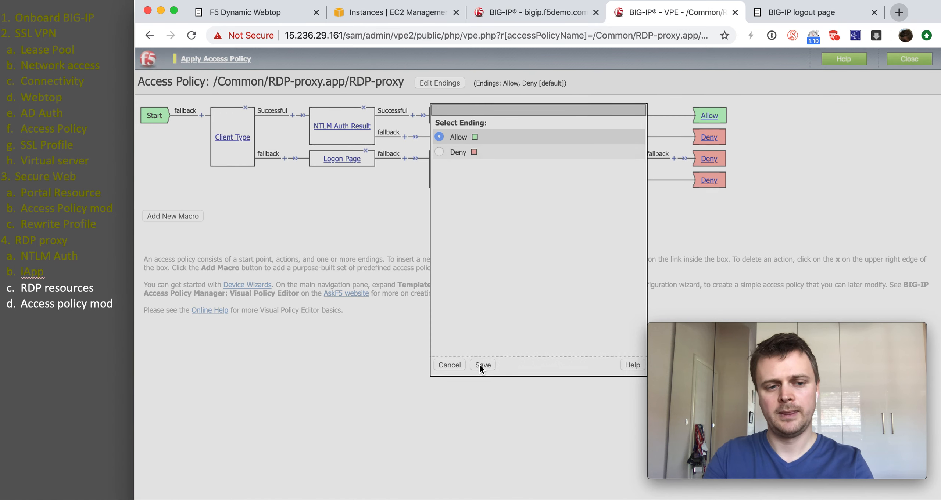
left_click(115, 304)
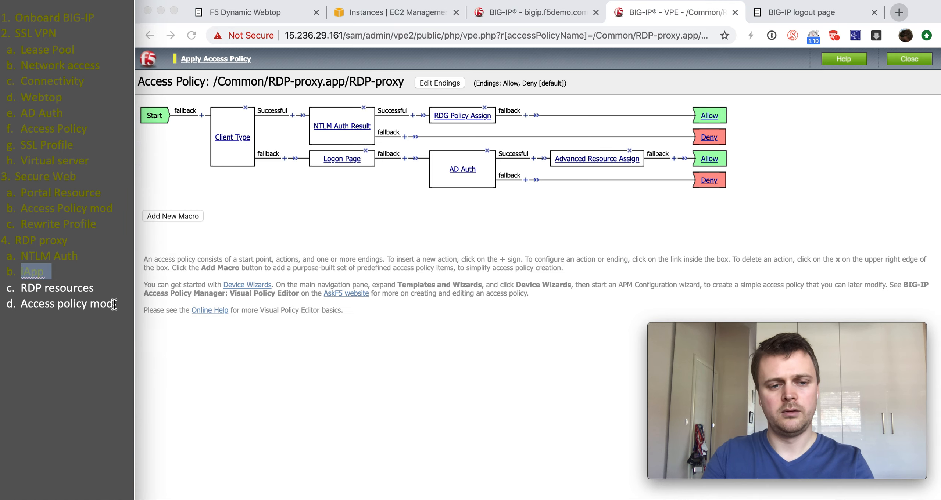
left_click_drag(115, 304, 22, 289)
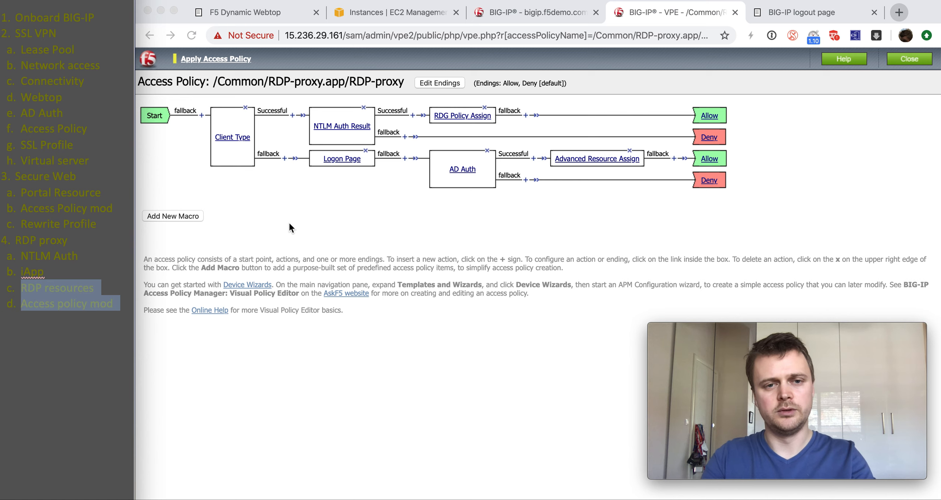
left_click(291, 235)
Step: Return to the Access > Access Profiles list
left_click(552, 21)
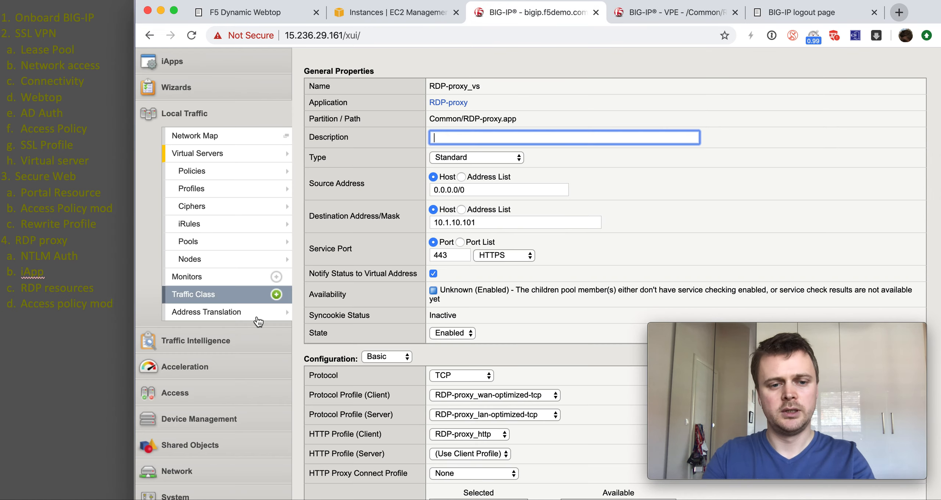
scroll(249, 294, "down", 4)
left_click(244, 319)
mouse_move(265, 184)
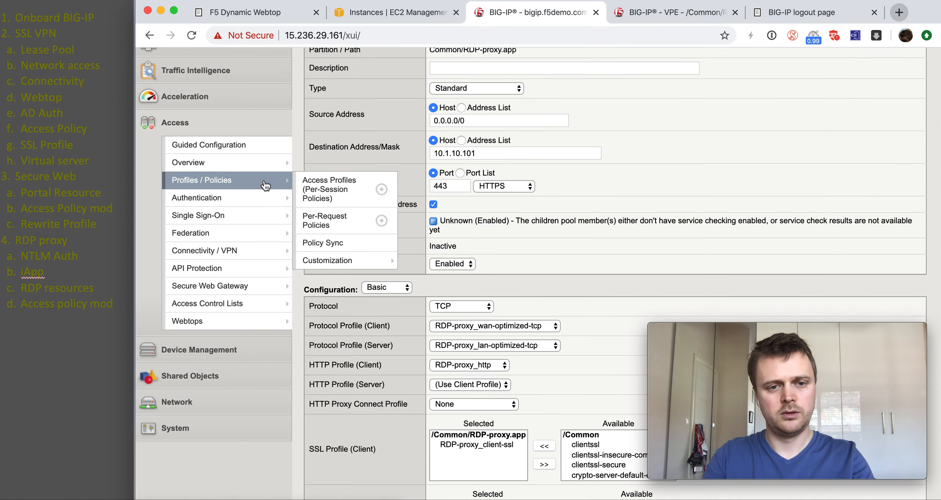
left_click(309, 185)
Step: Apply the access policy for RDP-proxy and RDP-proxy_rap_apm, then go to the logout page tab
left_click(313, 205)
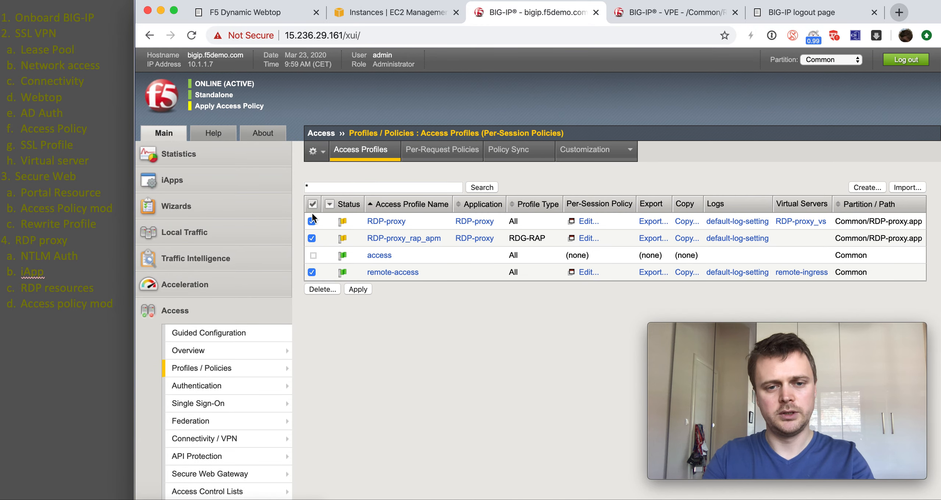
left_click(359, 289)
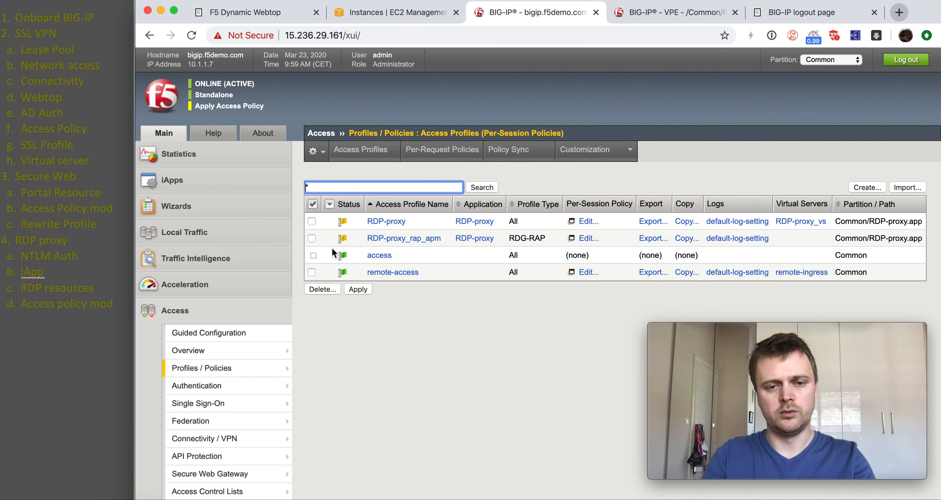
left_click(312, 221)
left_click(311, 238)
left_click(367, 290)
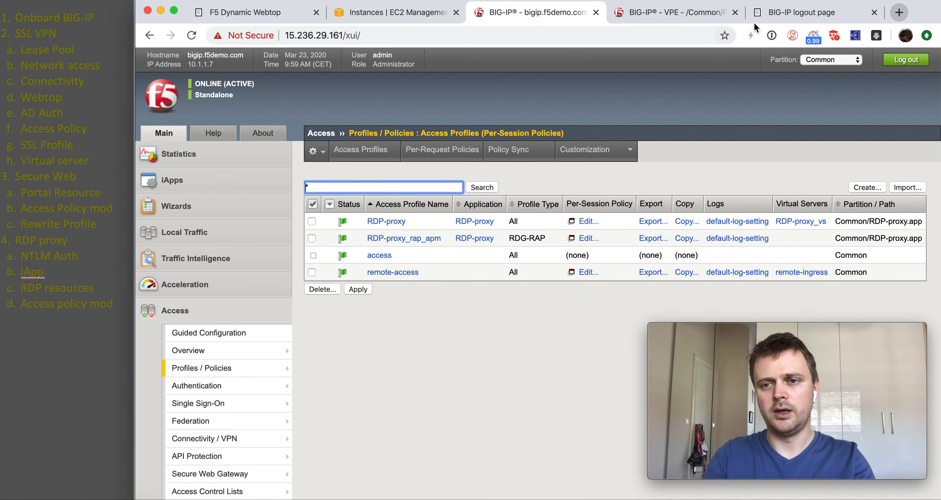
left_click(765, 15)
left_click(685, 37)
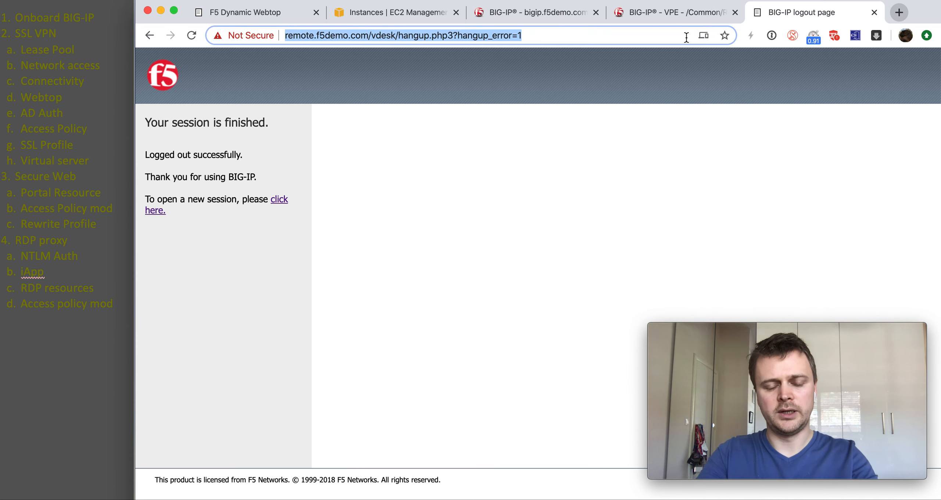
Step: Go to the desktop.f5demo.com logon page and keep f5demo.com as the domain
type("d")
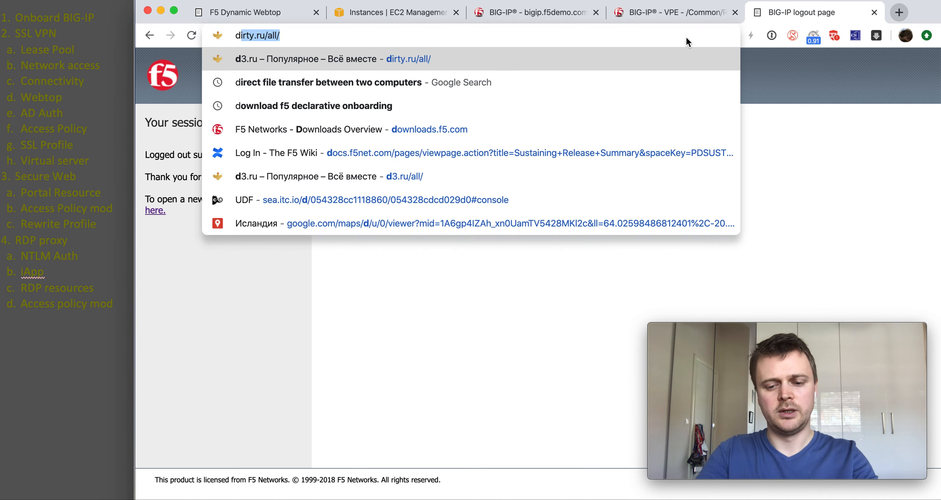
type("esk")
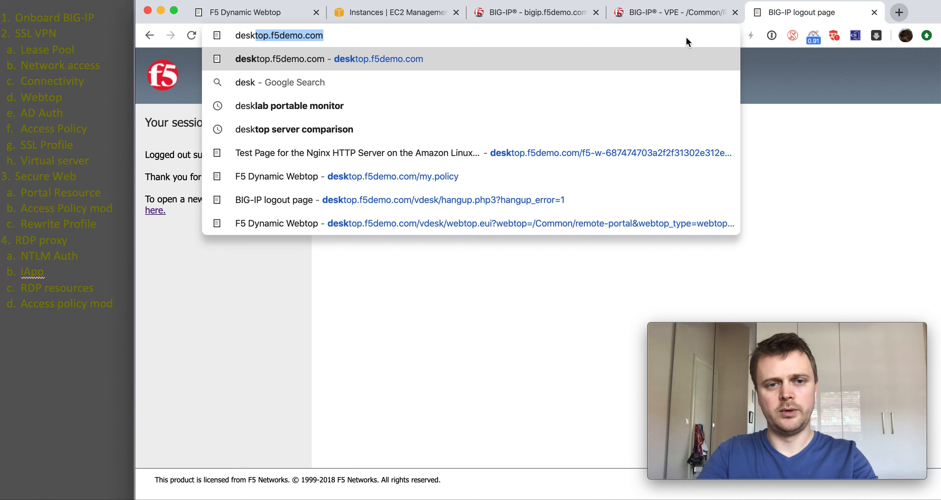
key("Return")
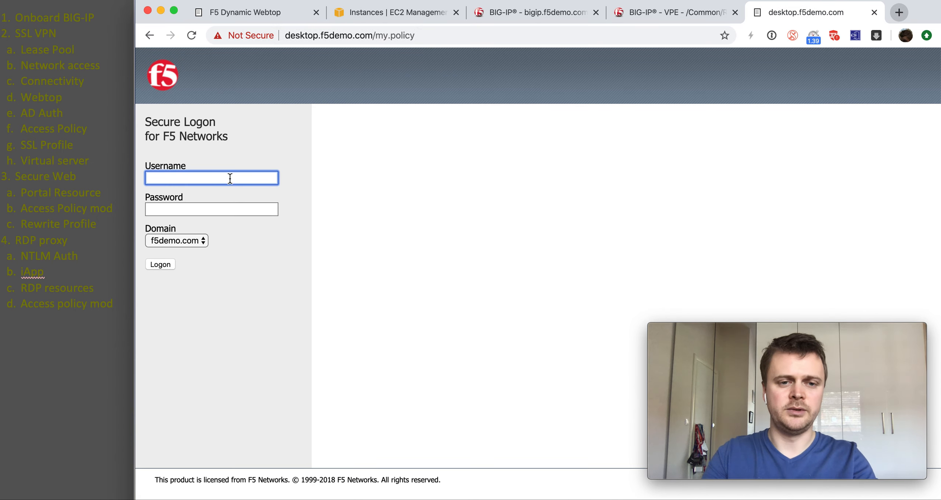
left_click(201, 241)
left_click(200, 241)
Step: Enter the username and password and log on to the webtop
left_click(196, 183)
type("user")
key("Tab")
type("••••")
left_click(166, 263)
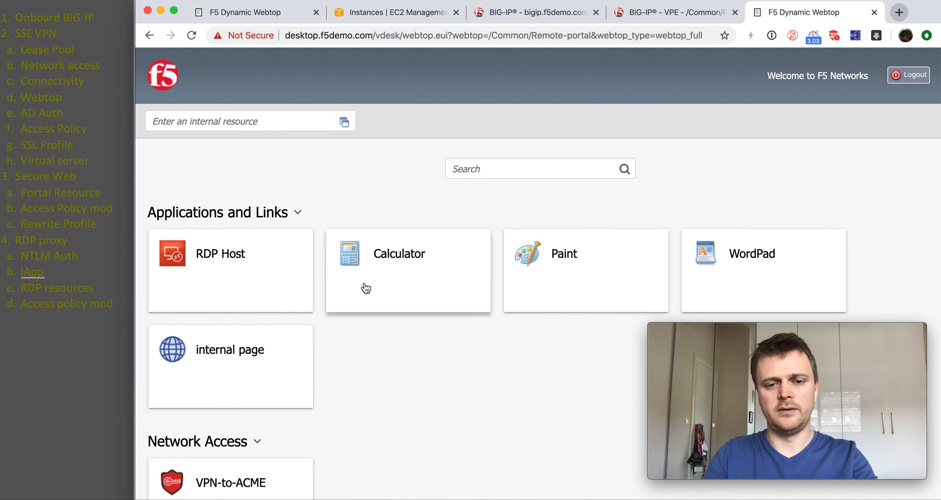
Step: Scroll down the Remote-portal webtop and launch the Calculator application
scroll(366, 289, "down", 1)
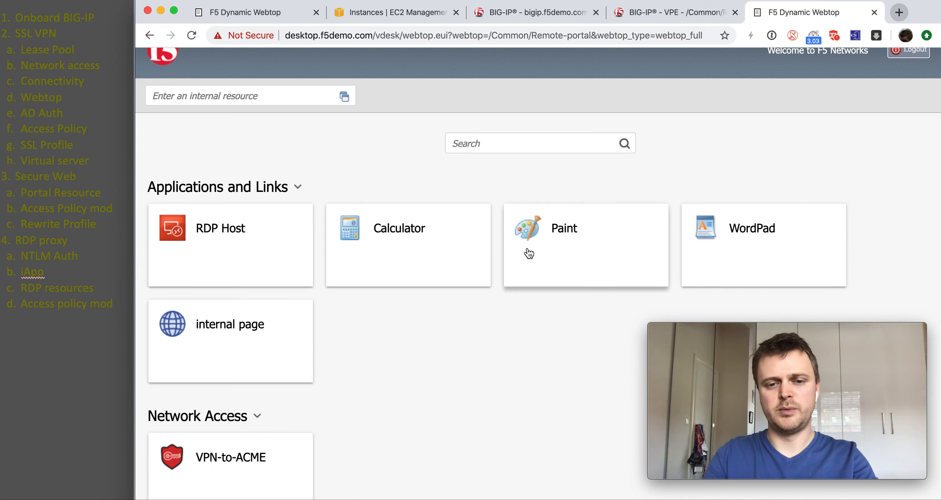
scroll(470, 247, "down", 2)
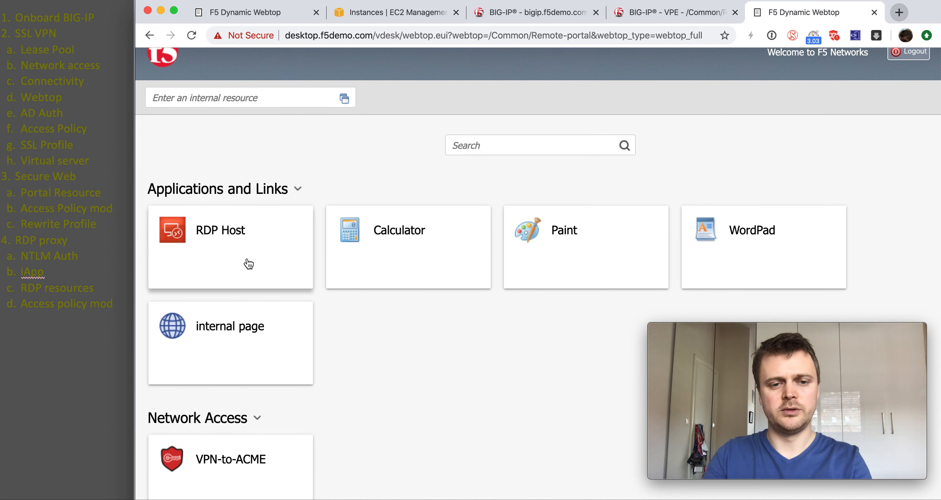
scroll(424, 296, "down", 2)
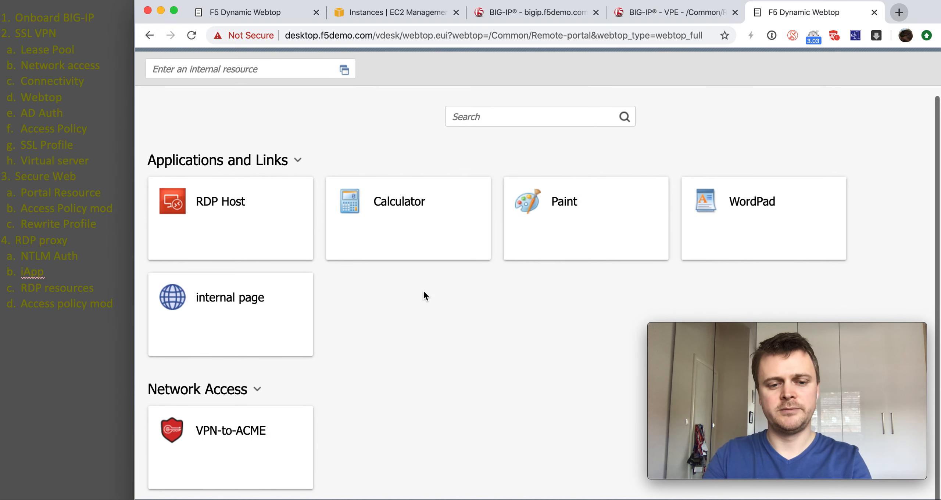
left_click(437, 253)
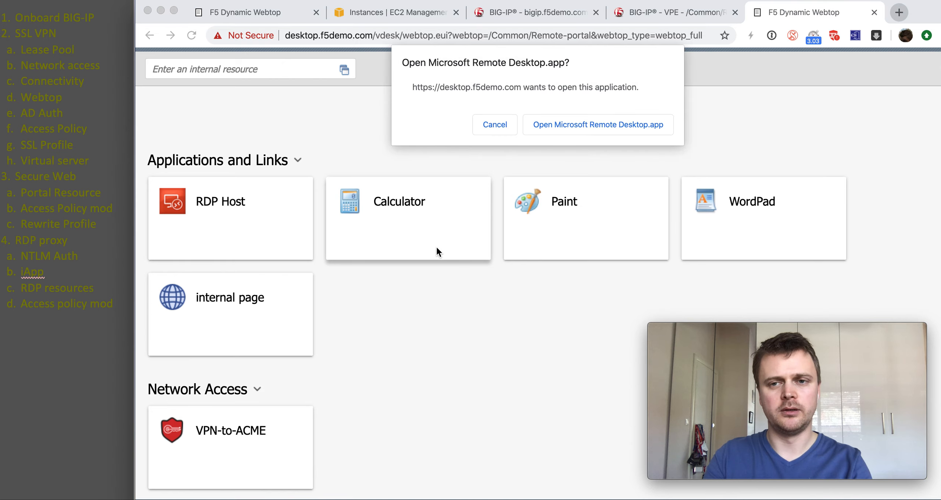
Step: Open Microsoft Remote Desktop and accept the gateway's and RDP host's certificate warnings
left_click(582, 129)
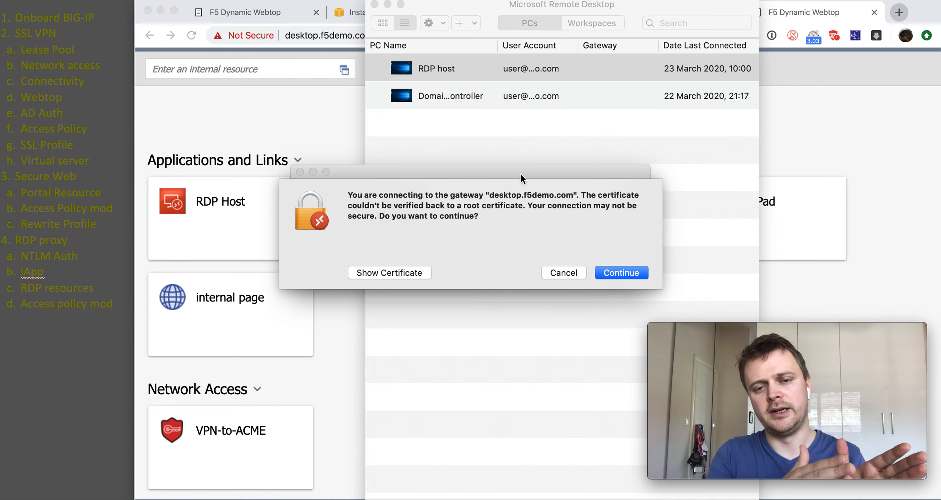
left_click(616, 273)
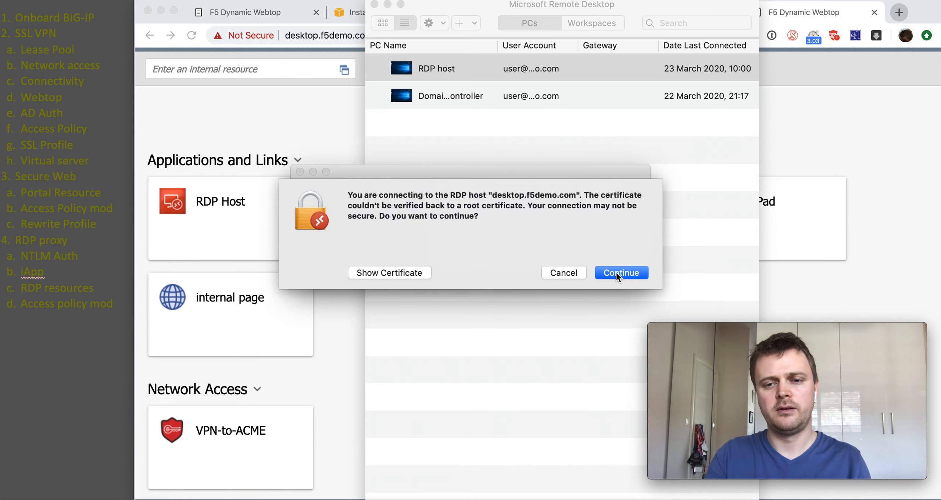
left_click(615, 272)
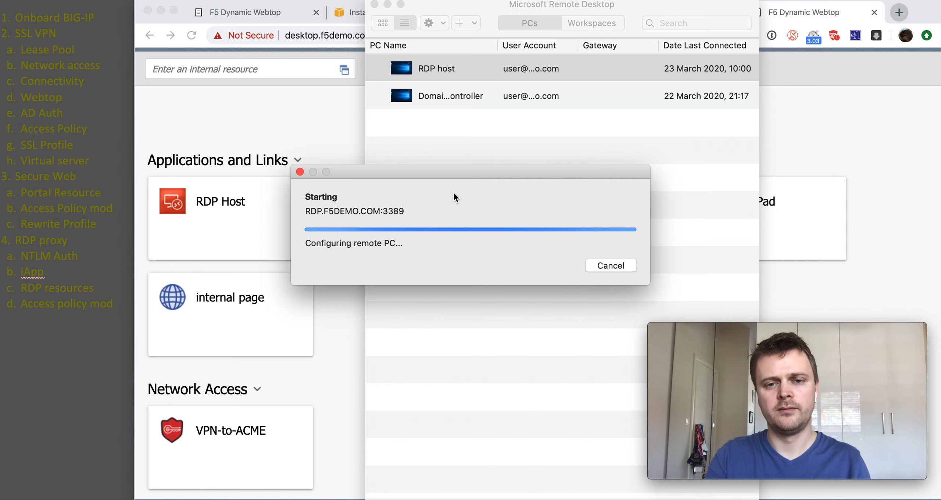
Step: Move the remote Calculator left, compute 9 × 9 = 81, then close it
left_click(351, 174)
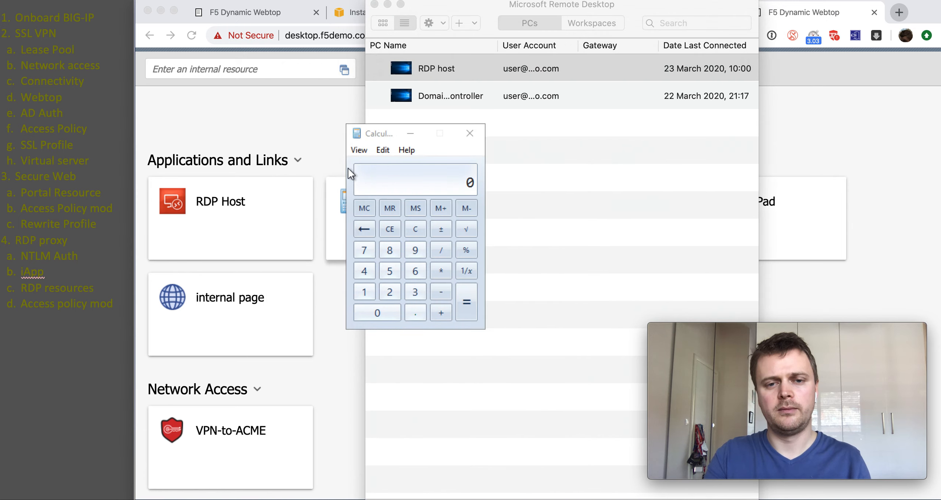
left_click_drag(384, 134, 259, 119)
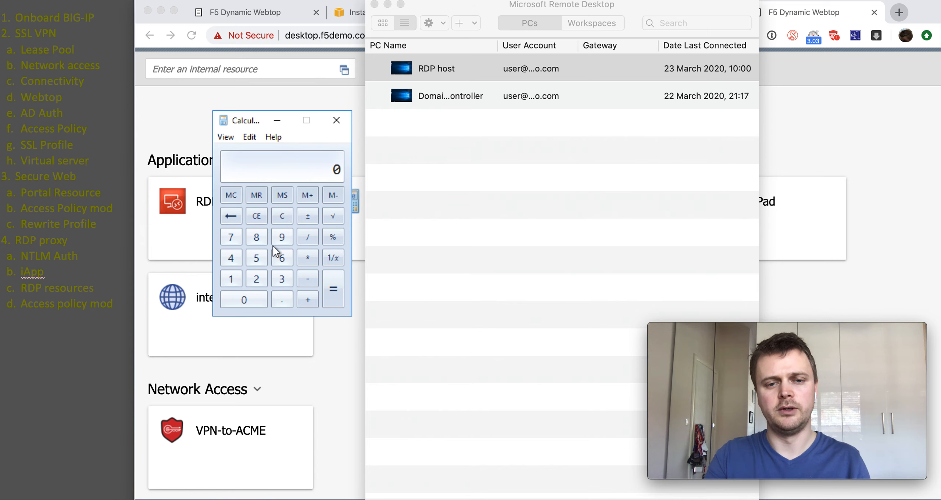
left_click(281, 237)
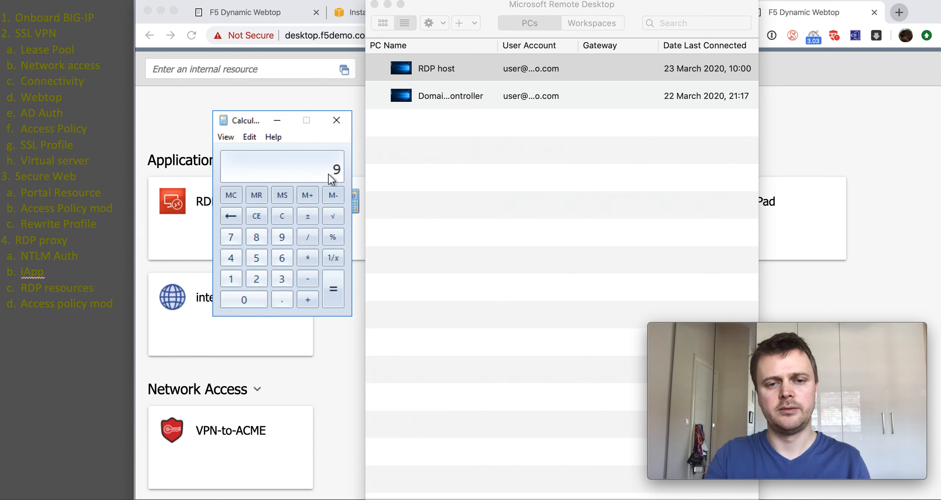
left_click(287, 235)
left_click(335, 286)
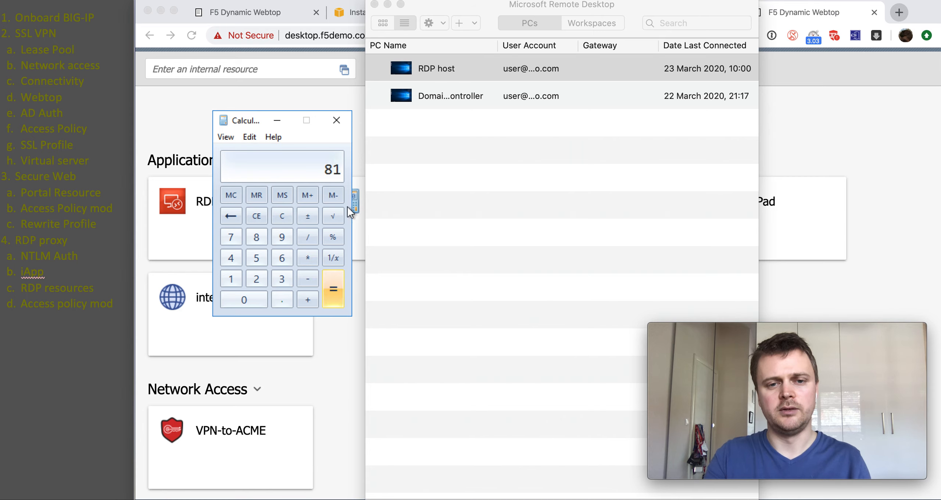
left_click(339, 122)
left_click(336, 93)
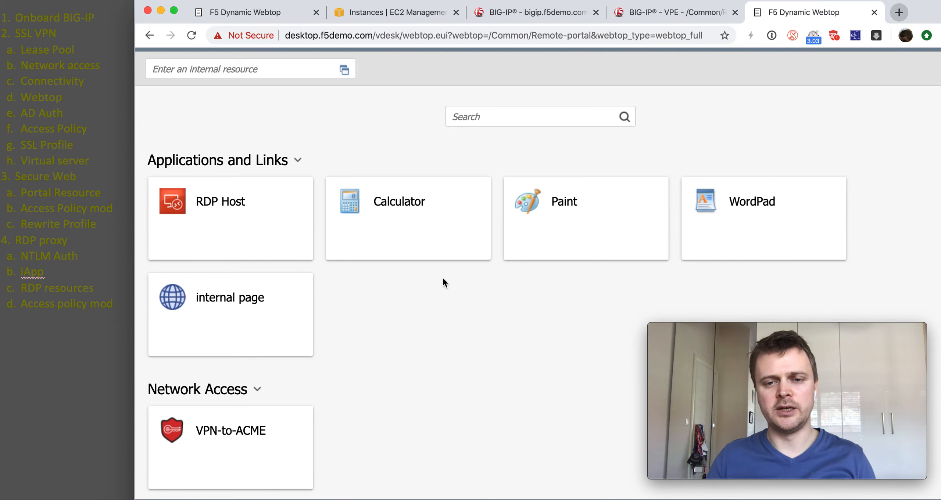
Step: Switch from the webtop back to PowerPoint and advance to the F5 logo slide
scroll(443, 280, "up", 2)
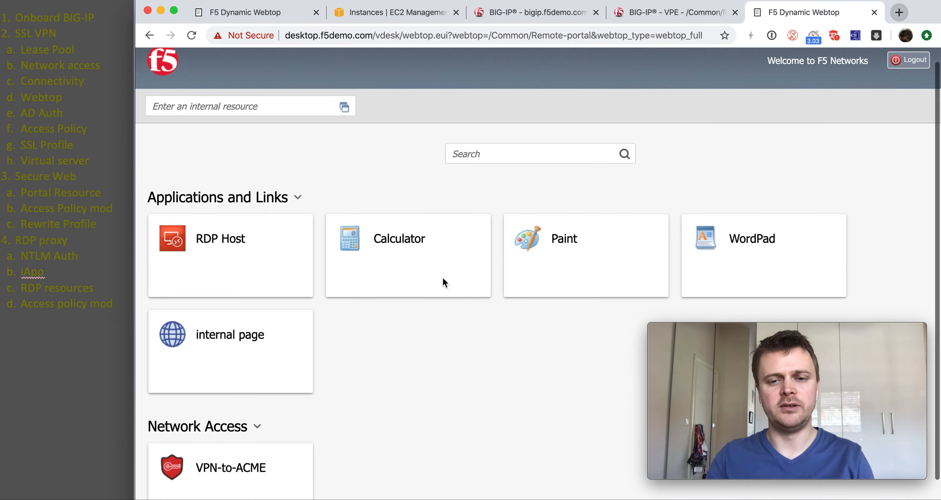
scroll(443, 283, "down", 1)
scroll(444, 284, "up", 1)
scroll(445, 283, "down", 1)
scroll(444, 283, "up", 1)
scroll(444, 284, "down", 1)
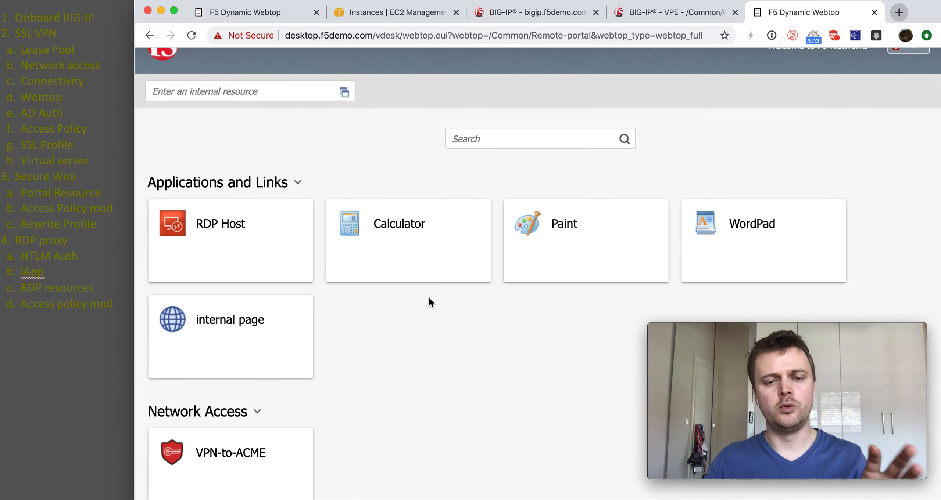
scroll(424, 308, "down", 1)
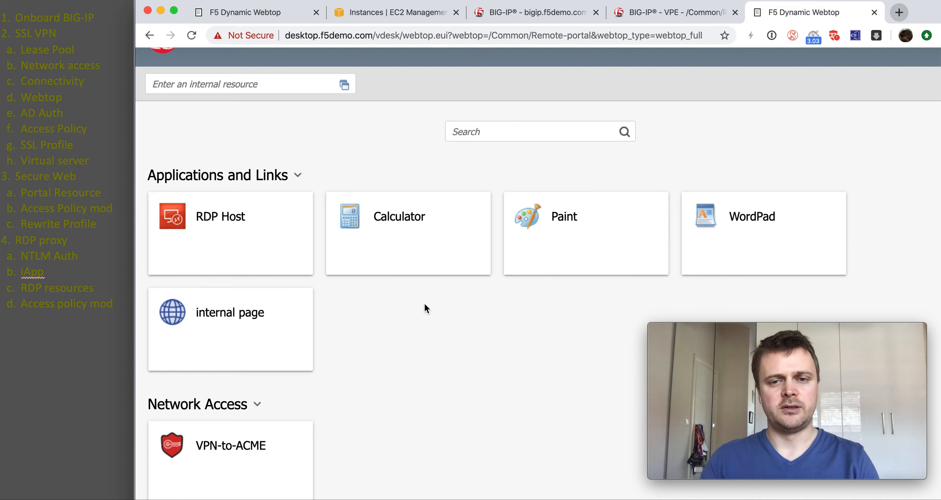
scroll(424, 303, "up", 1)
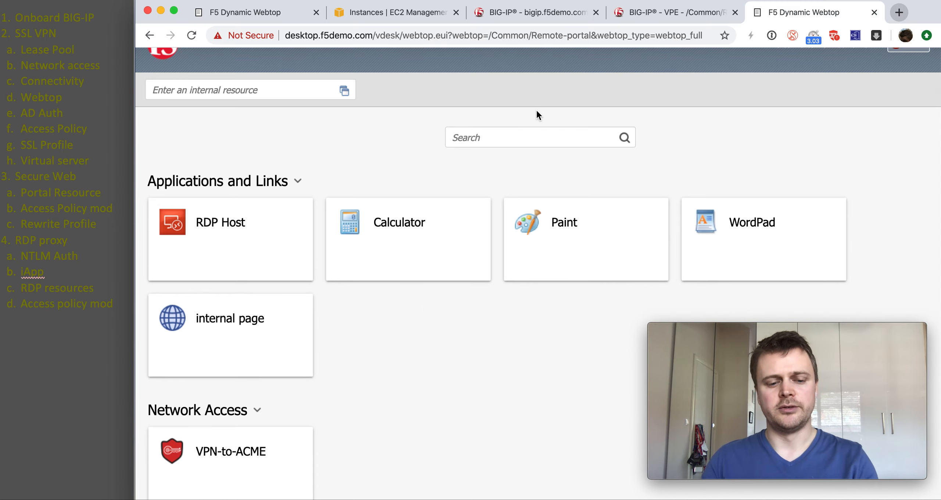
key("super+Tab")
key("super+Tab")
key("super+Tab")
key("super+Tab")
key("super+Tab")
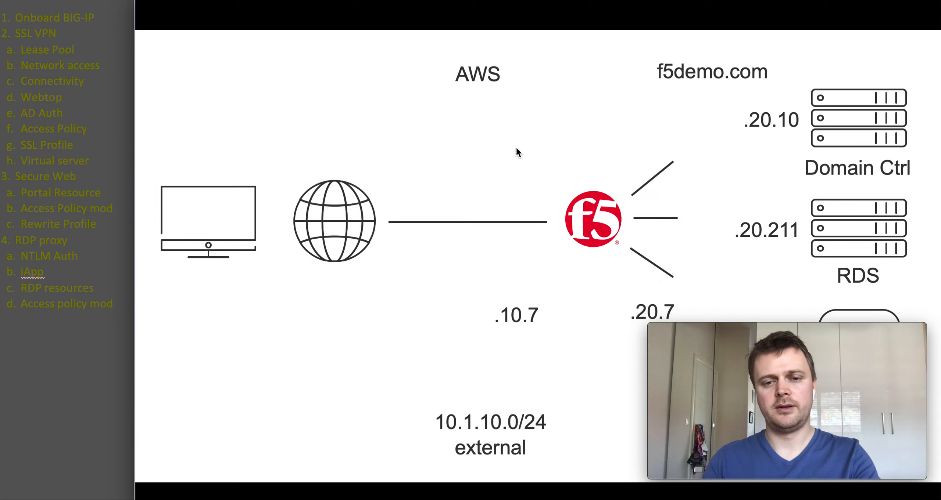
left_click(490, 197)
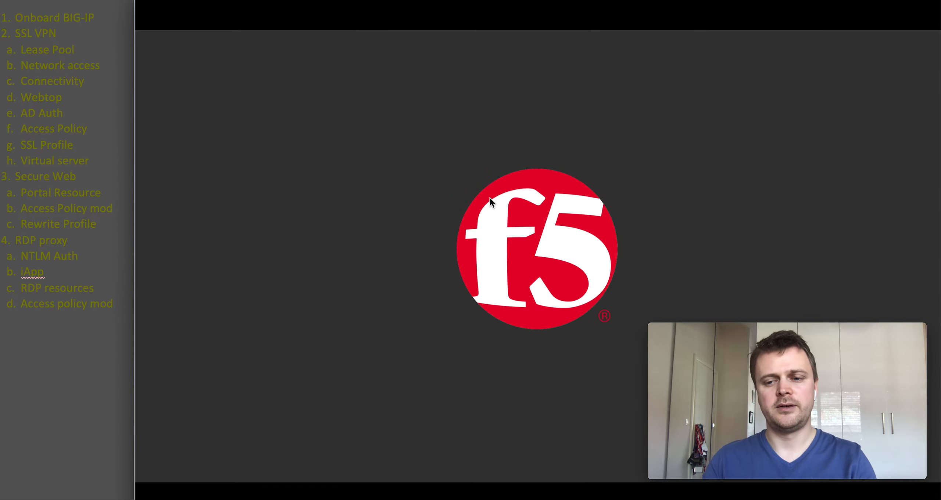